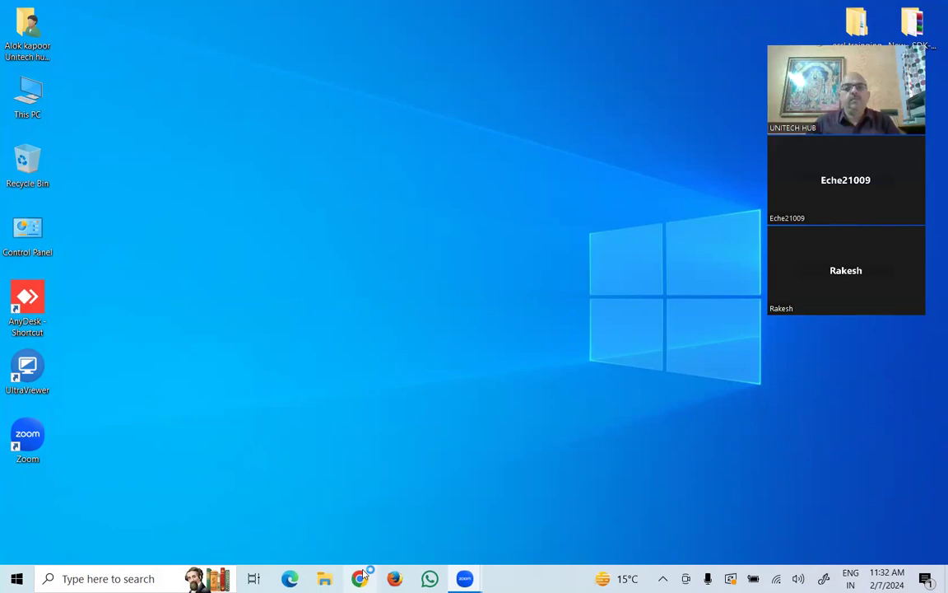
- Load esslsecurity.com in Chrome
click(324, 48)
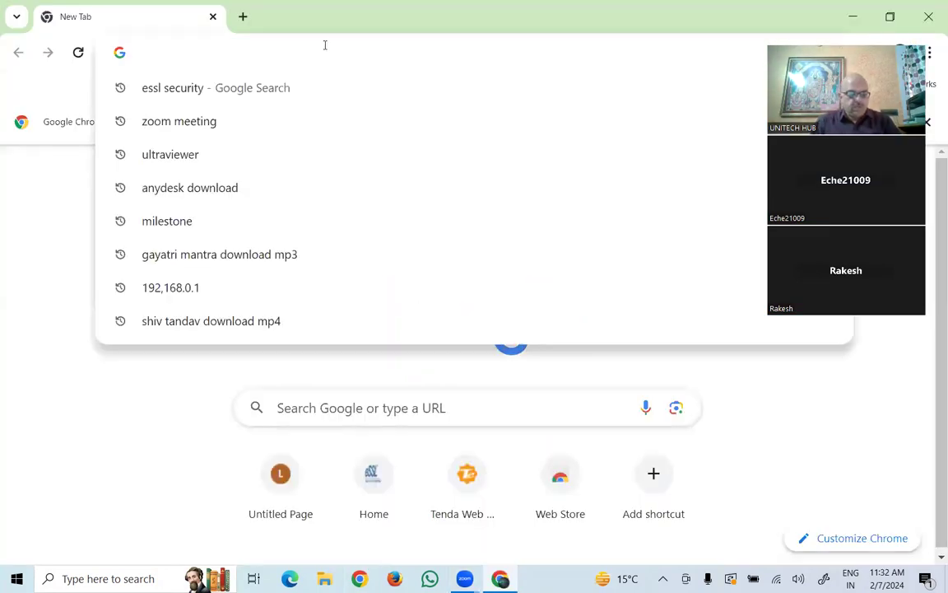
text(esslsecurity.)
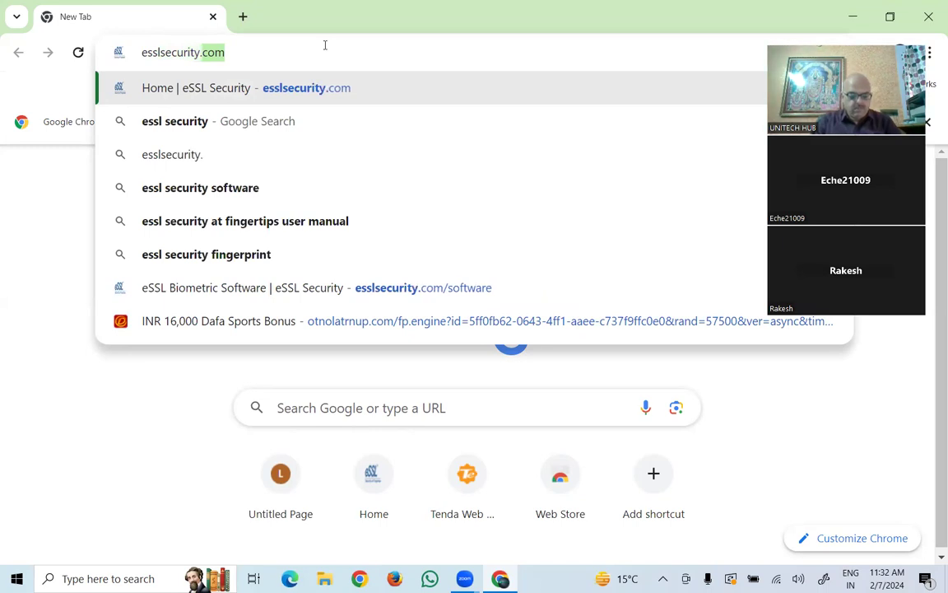
text(com)
key(Return)
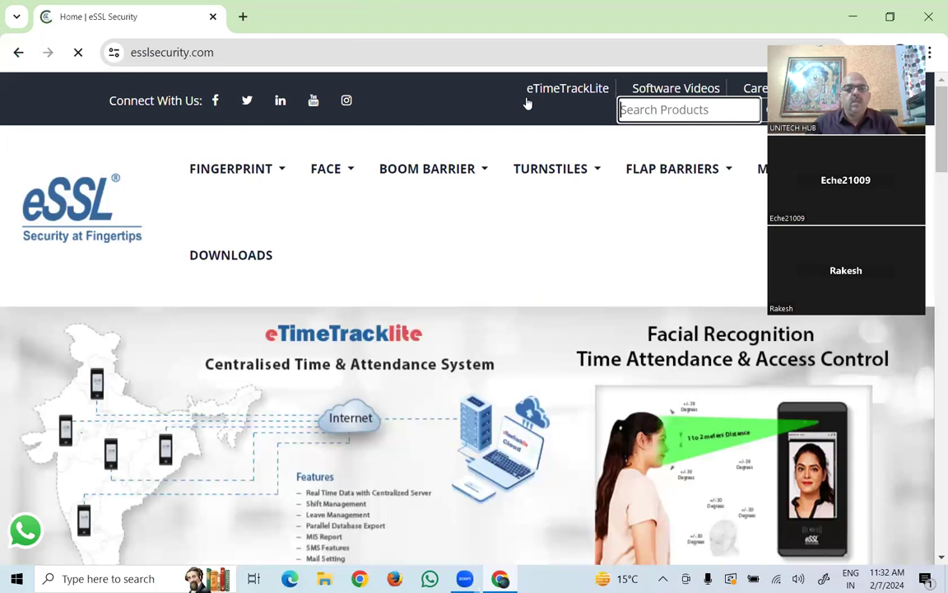
- From DOWNLOADS, follow 'Download here' under ETIMETRACKLITE DESKTOP-11.10 to the MediaFire page
click(238, 262)
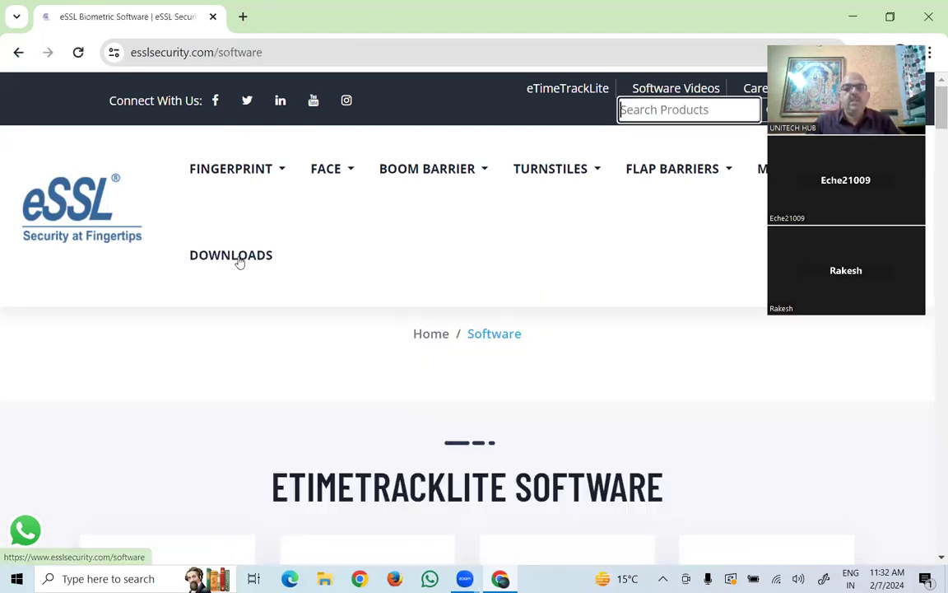
scroll(415, 397, down, 3)
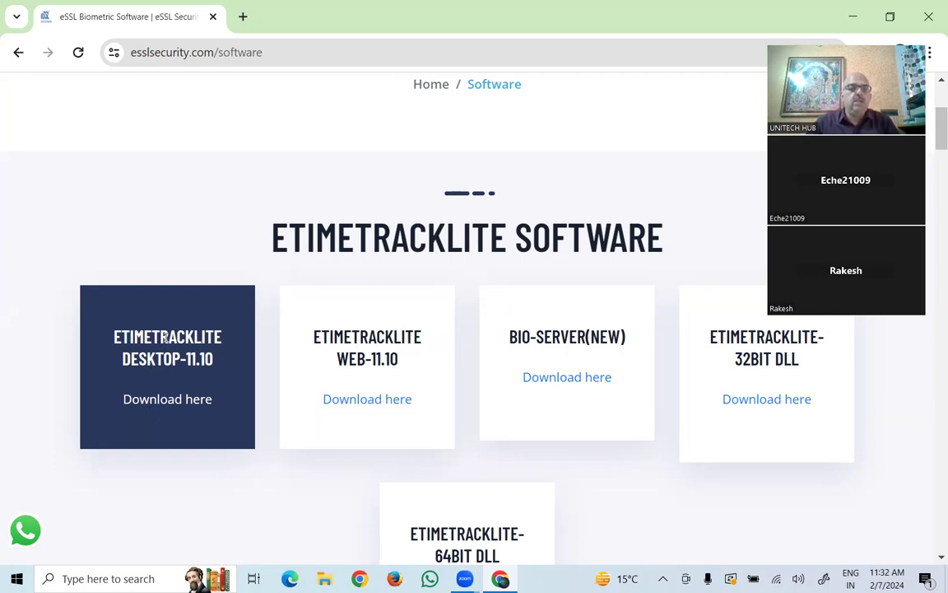
click(164, 400)
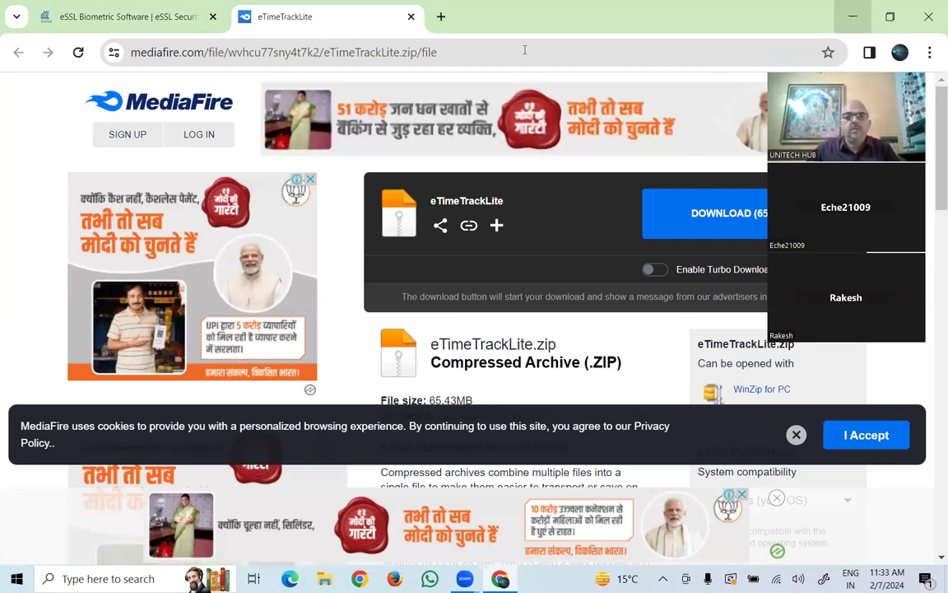
- From the desktop, open essl trainging > eTimeTrackLite > eTimeTrackLite
click(854, 17)
click(864, 27)
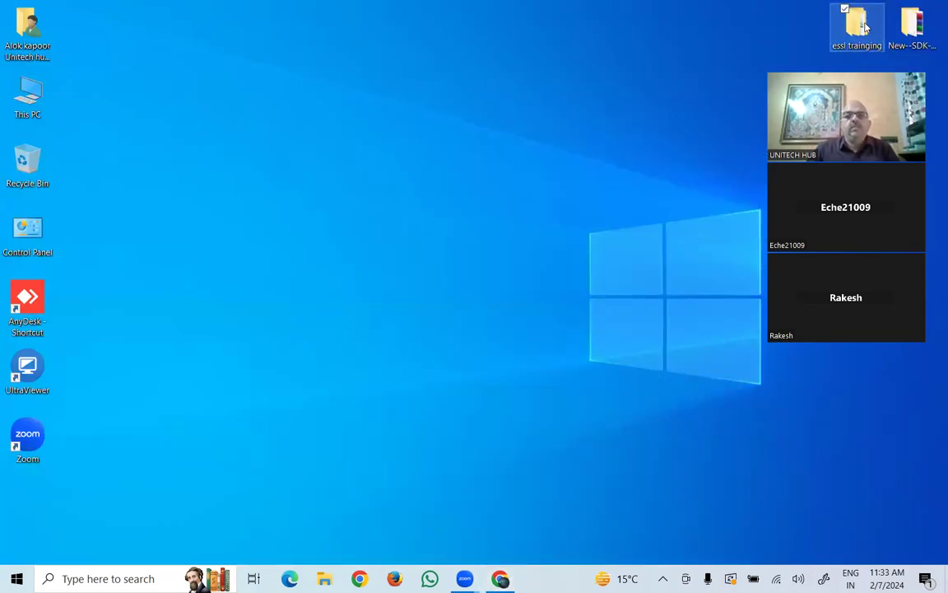
double_click(864, 28)
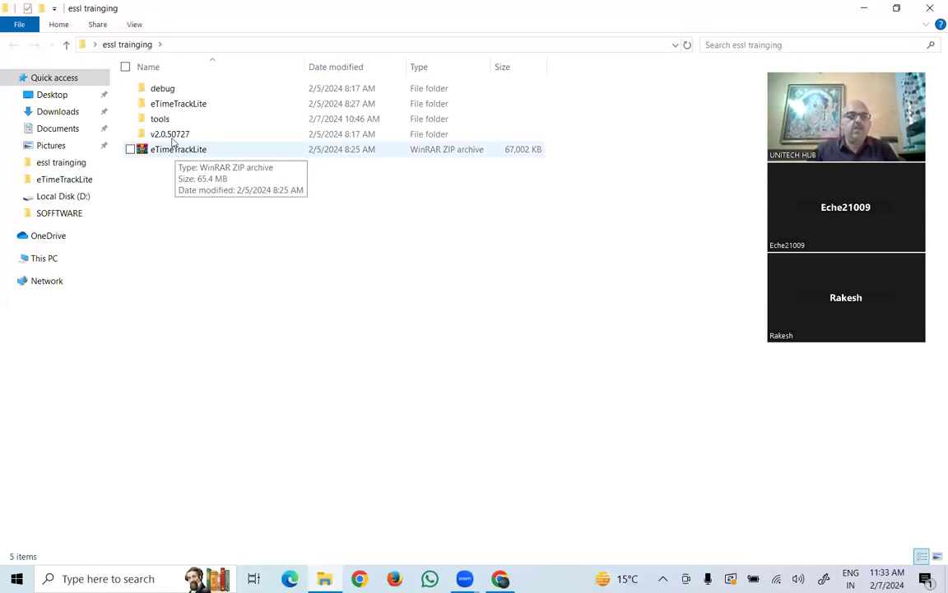
double_click(185, 108)
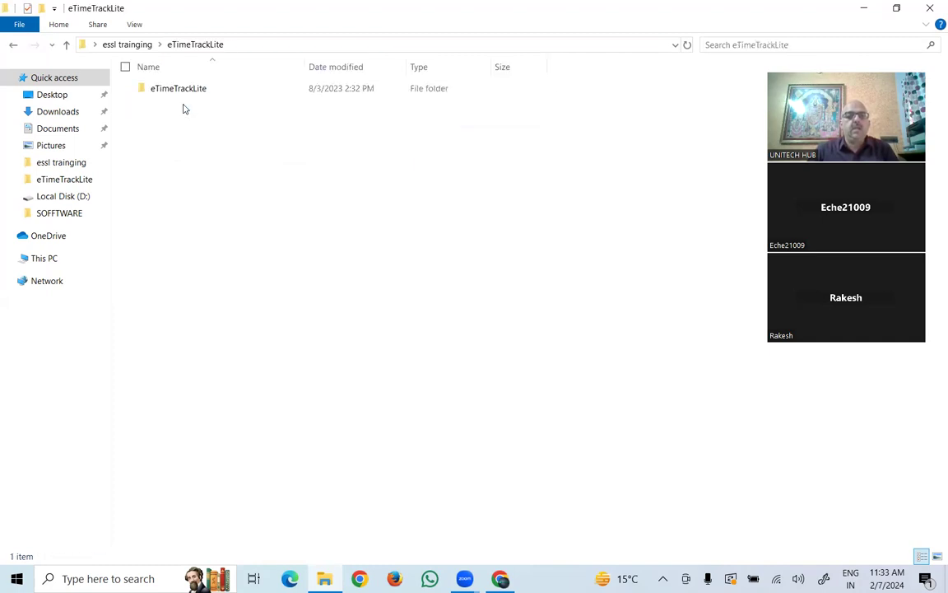
double_click(183, 93)
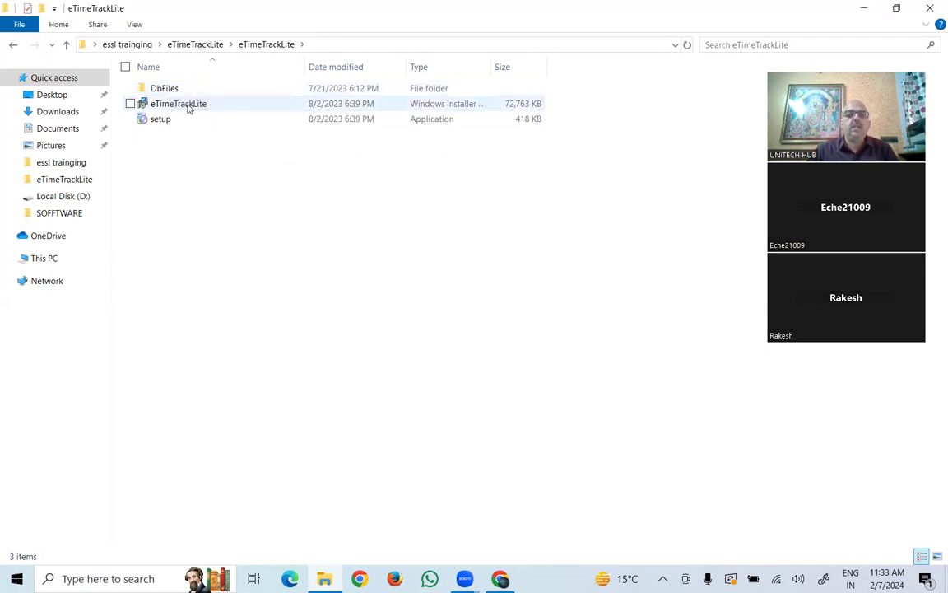
- Install eTimeTrackLite with the licence accepted and default Program Files folder, approving UAC
click(169, 107)
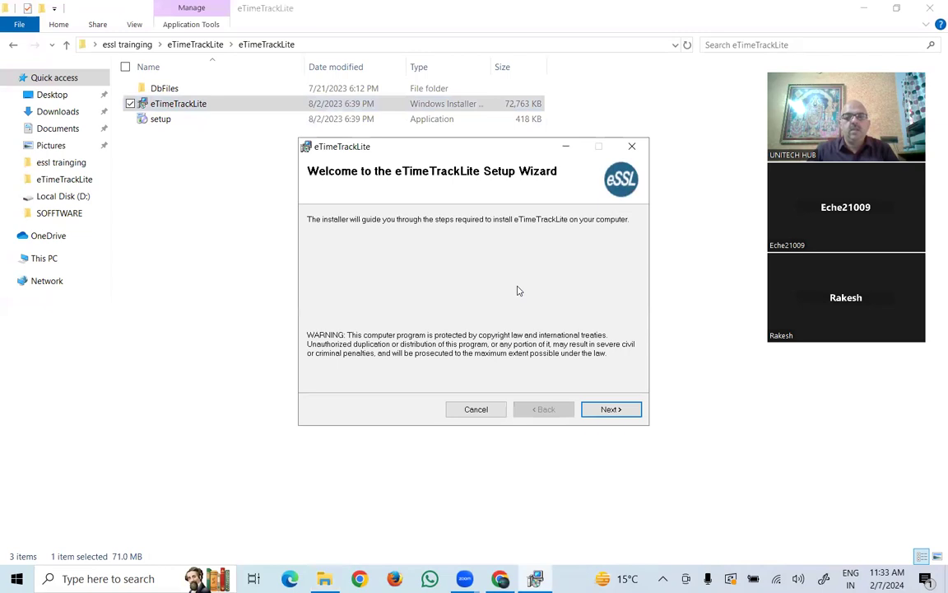
click(610, 409)
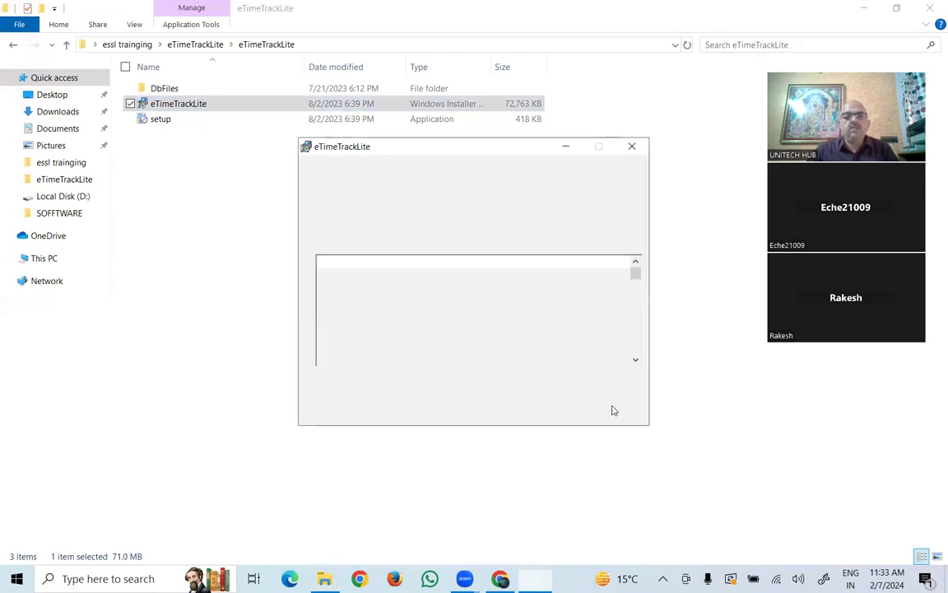
click(451, 379)
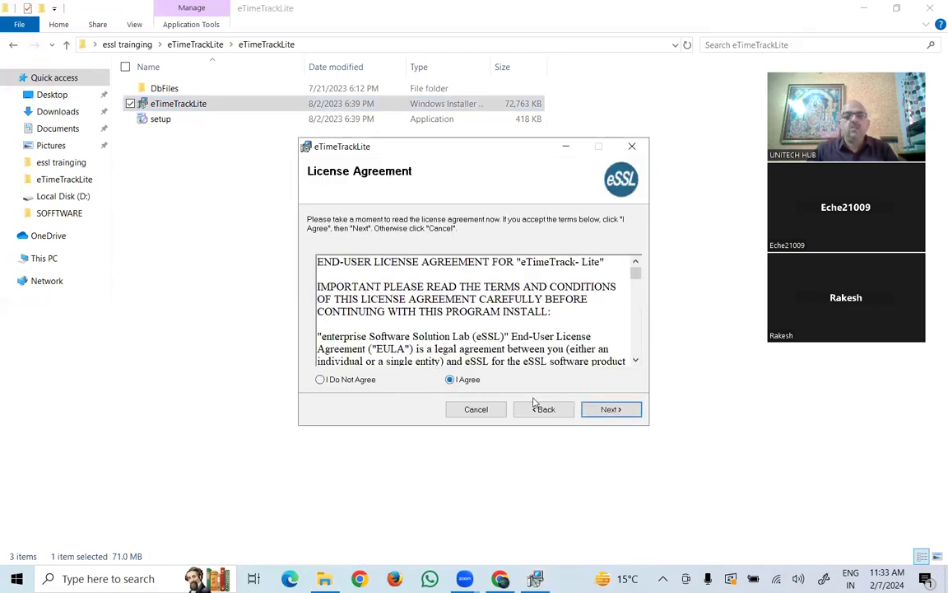
click(605, 412)
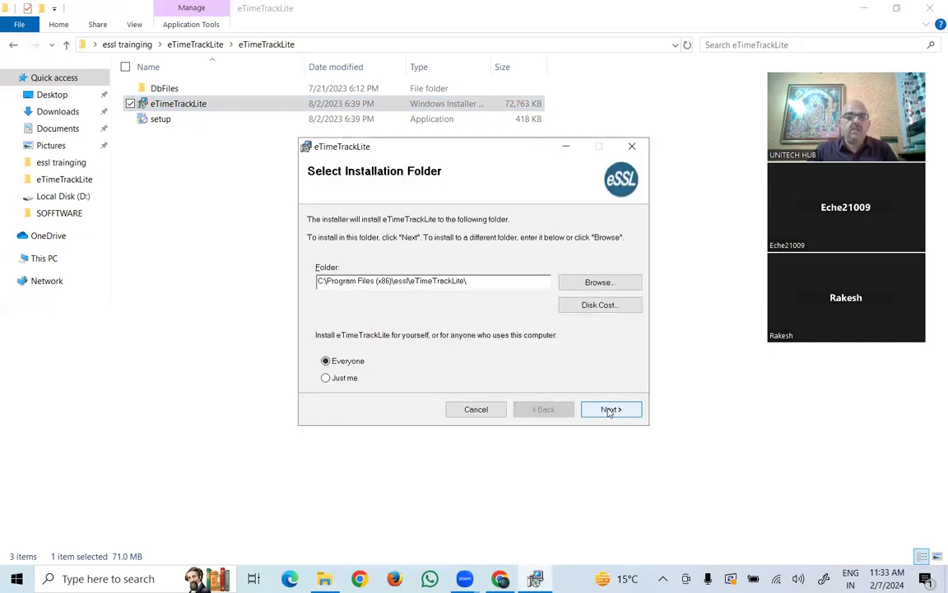
click(610, 409)
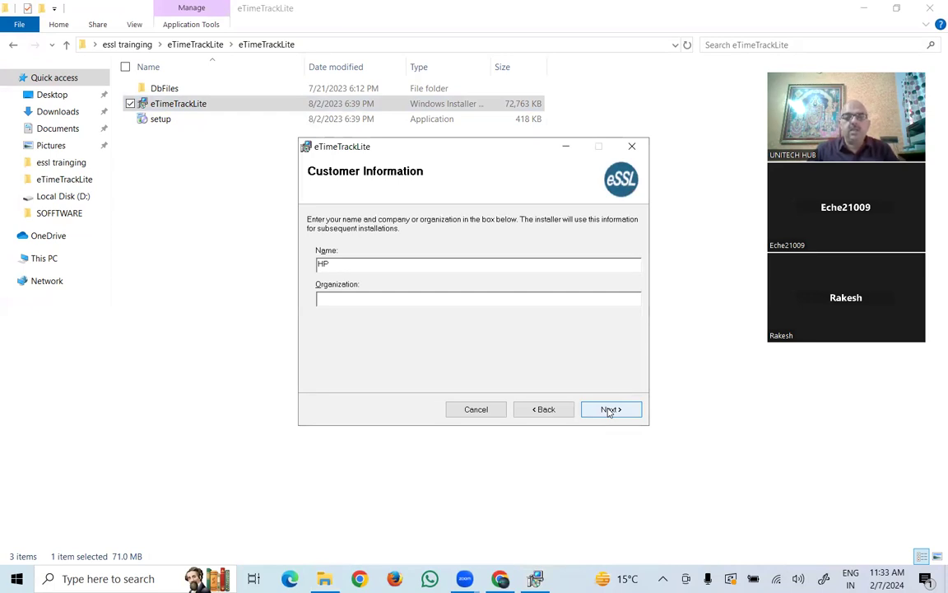
click(609, 409)
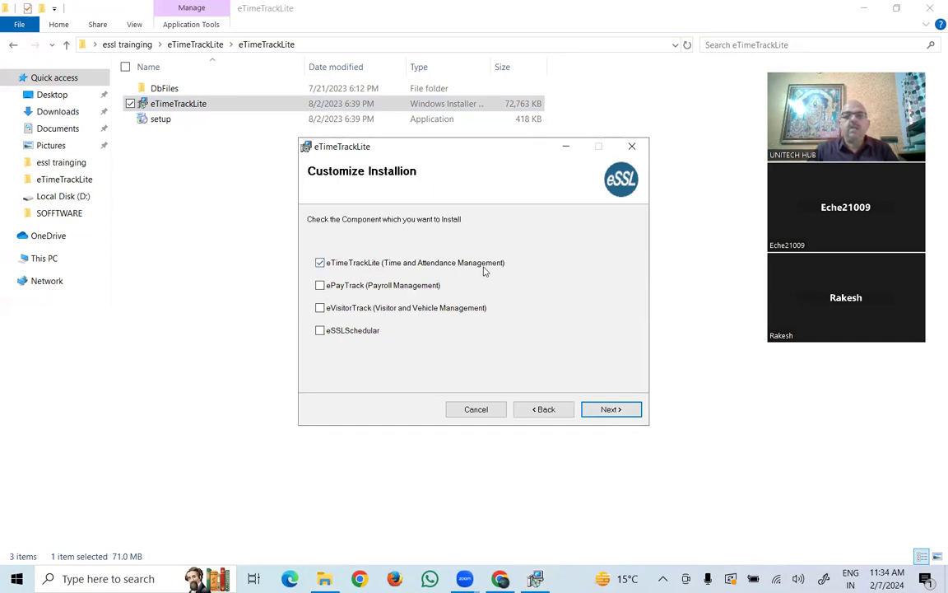
click(607, 411)
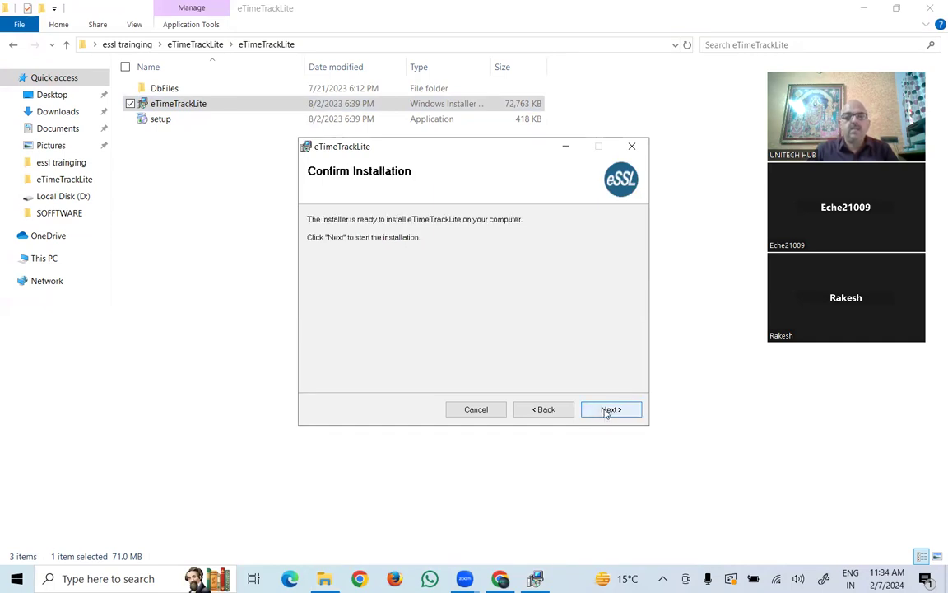
click(606, 410)
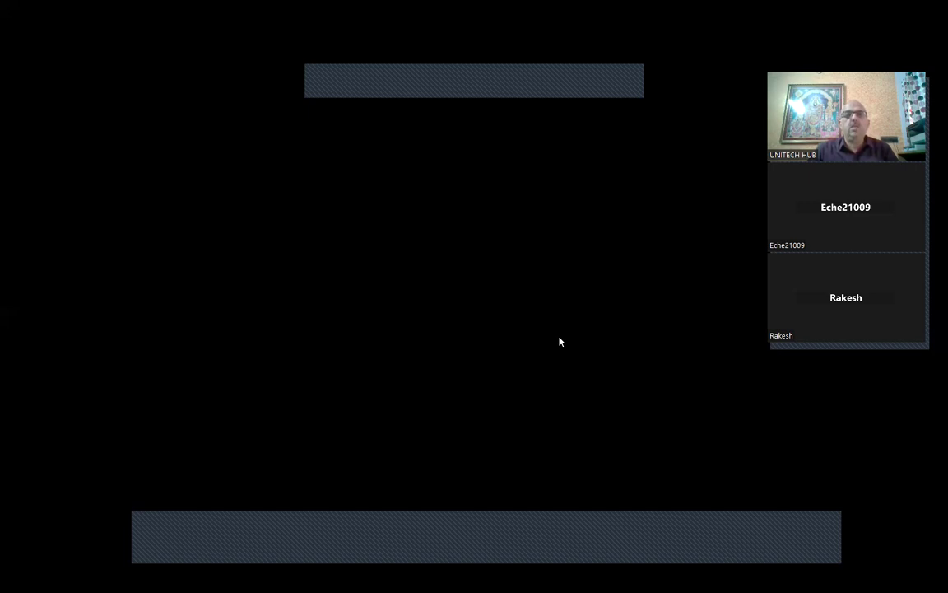
click(379, 421)
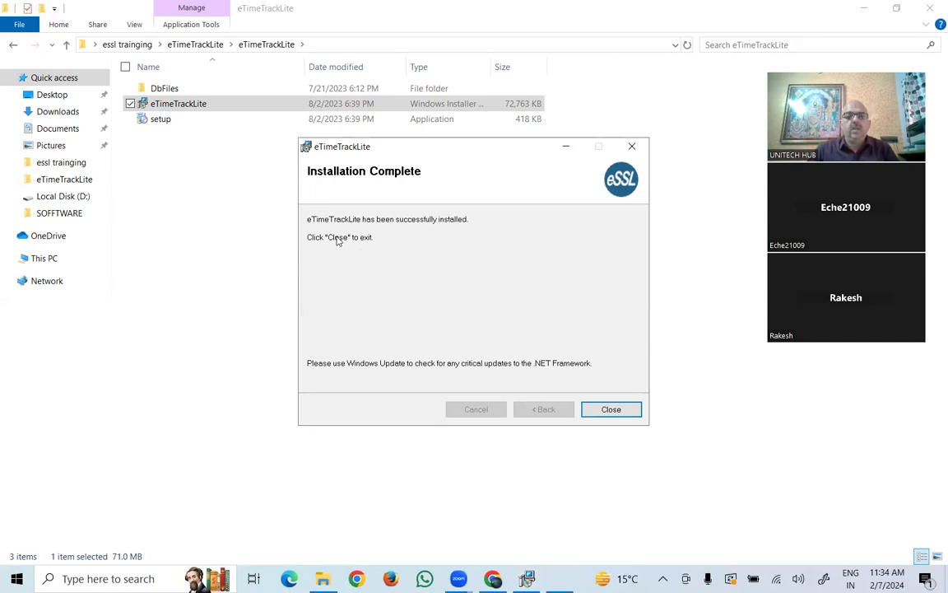
- Close the wizard and dismiss both Access database engine 2010 error messages
click(611, 410)
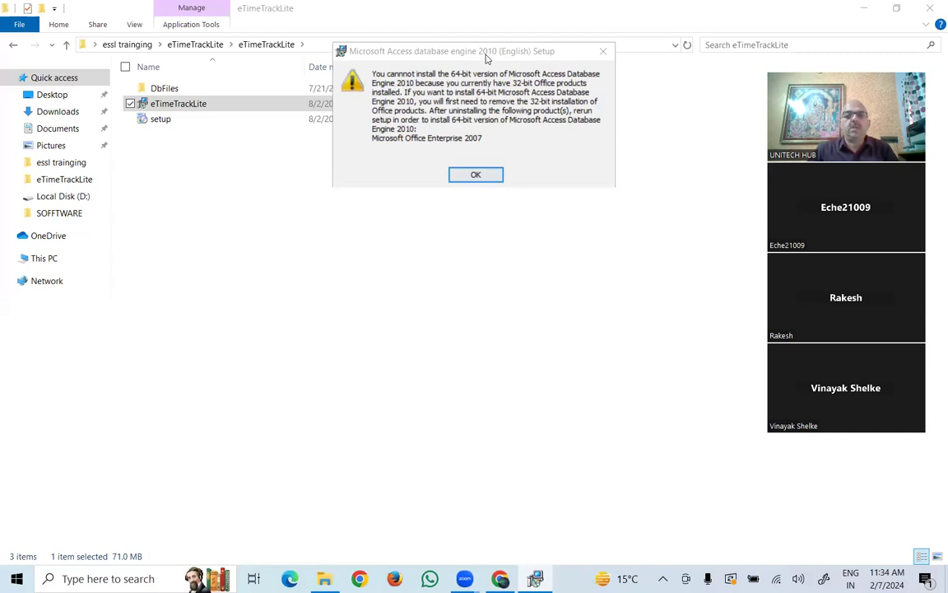
click(492, 177)
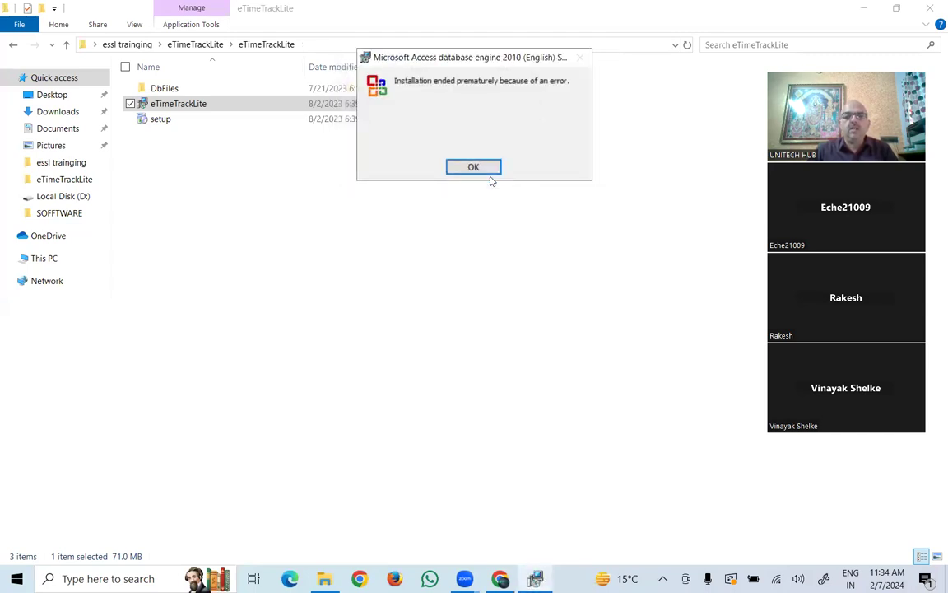
click(475, 165)
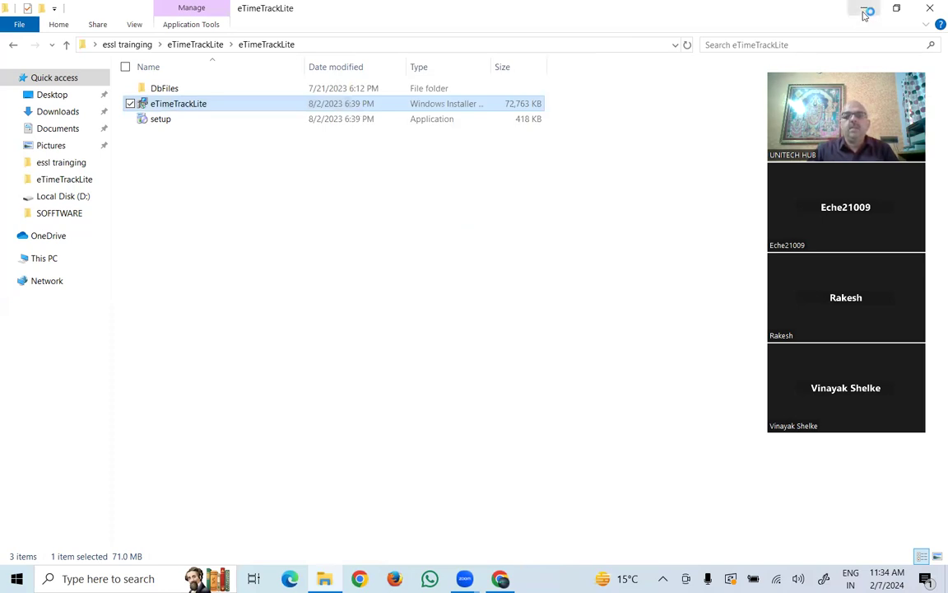
- Launch eTimeTrackLite from its desktop shortcut
click(866, 14)
click(93, 34)
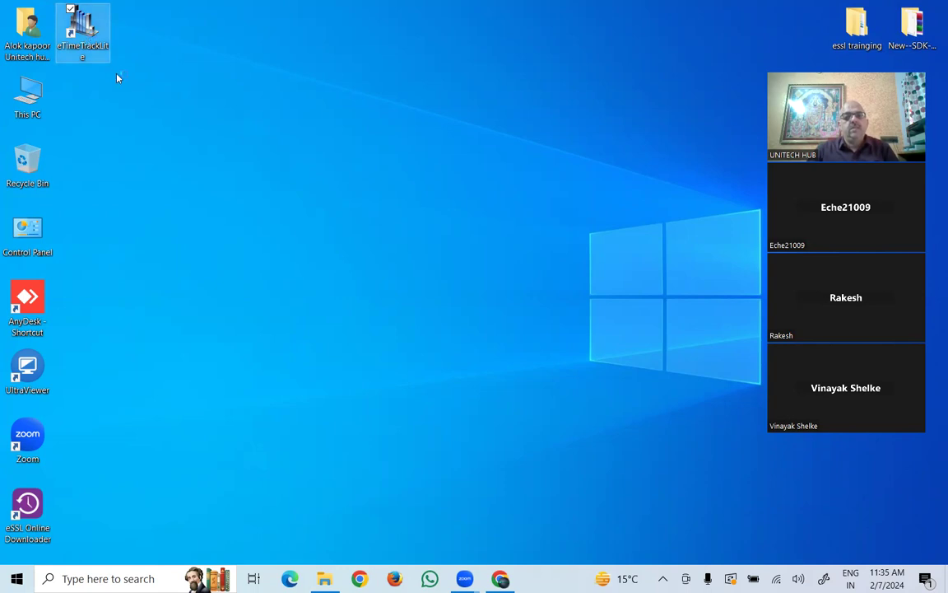
key(Return)
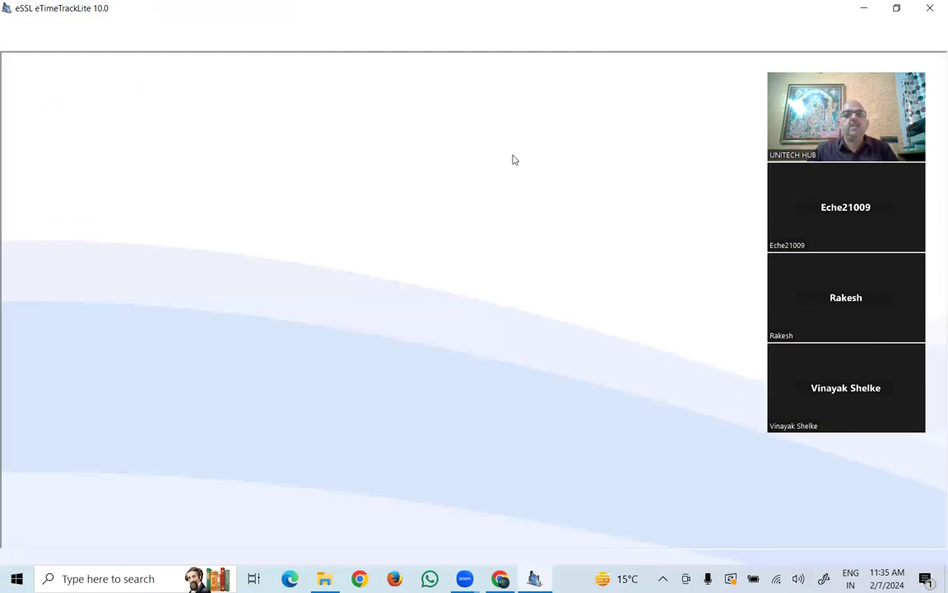
- Log in with the login name and password, then Quit at the 'updateable query' exception
text(essl)
key(Tab)
text(essl)
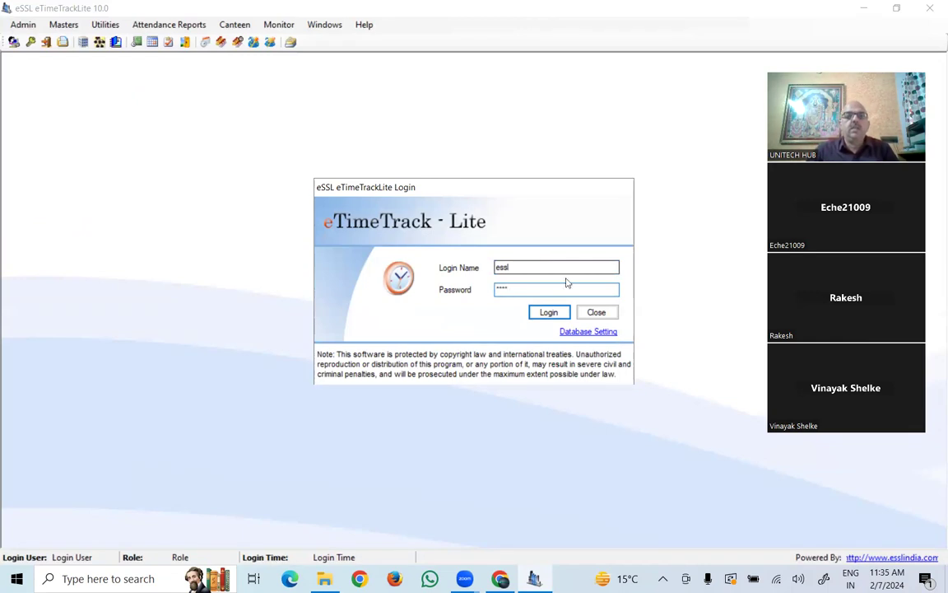
click(545, 316)
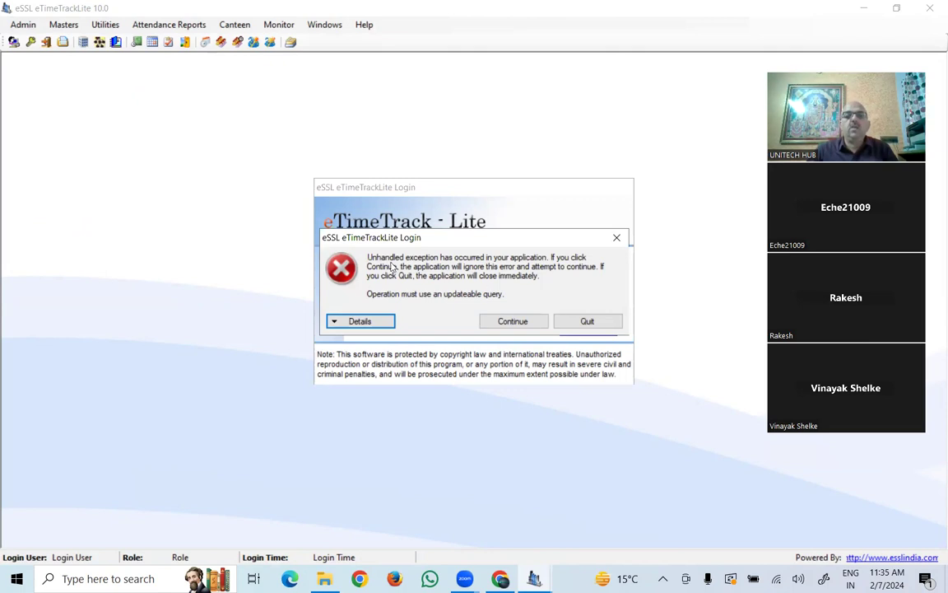
click(598, 321)
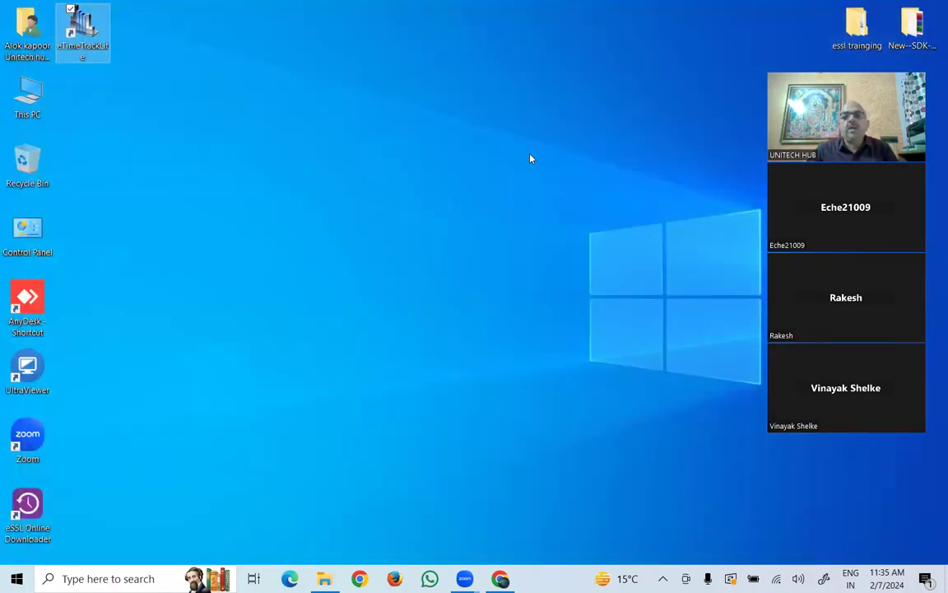
- Open essl trainging and look inside the tools and v2.0.50727 folders
double_click(860, 37)
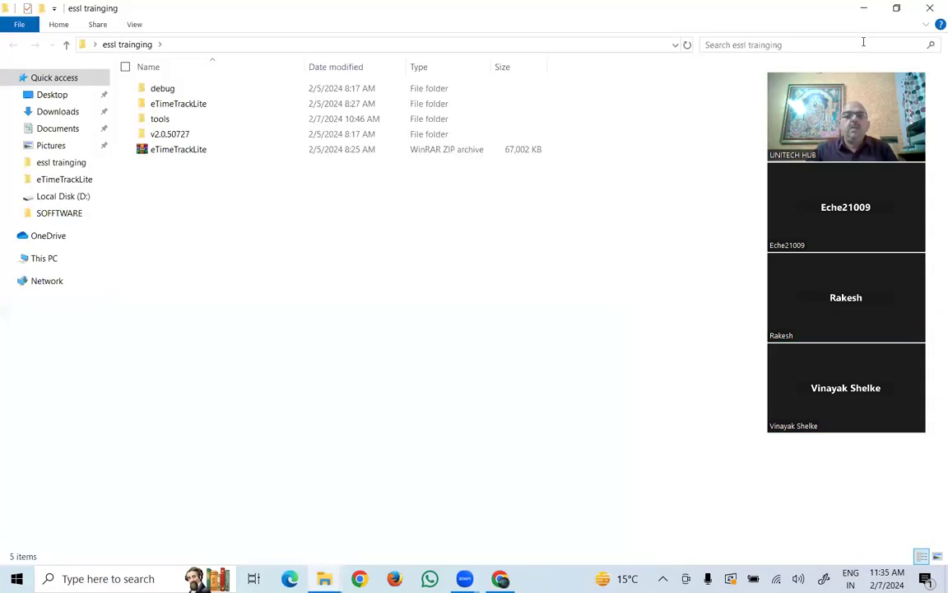
double_click(156, 120)
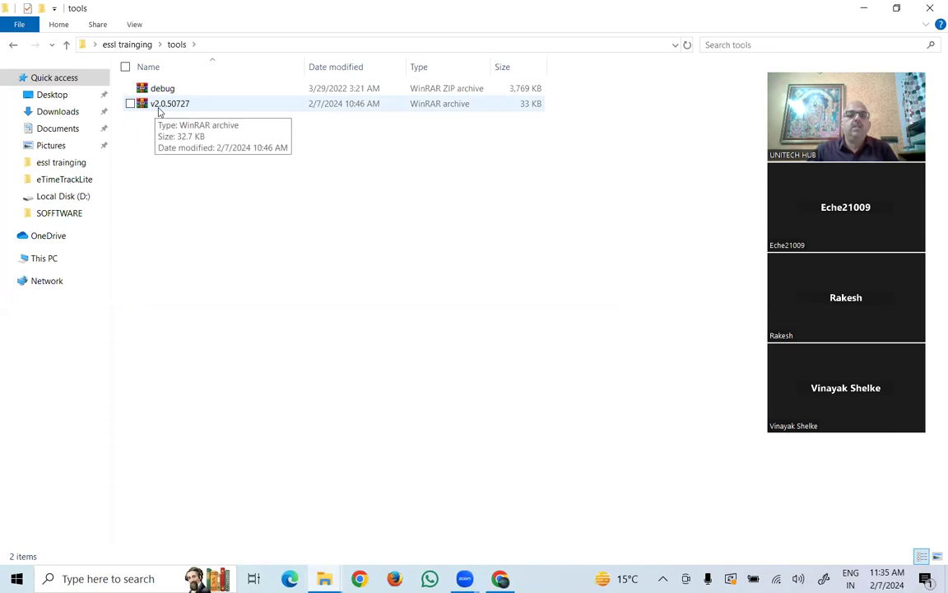
click(140, 45)
double_click(169, 134)
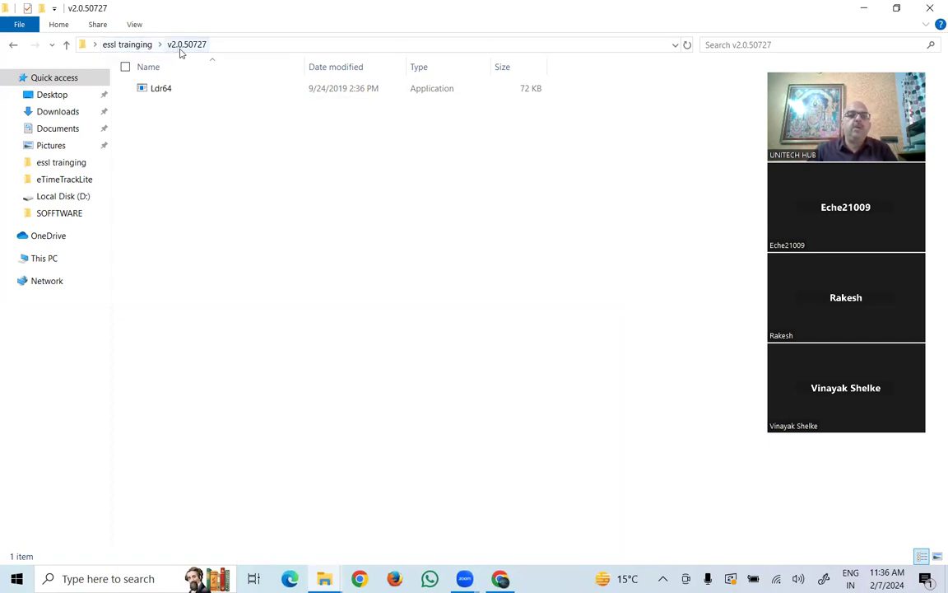
- Open the nested debug > debug > debug folders
click(122, 43)
click(159, 92)
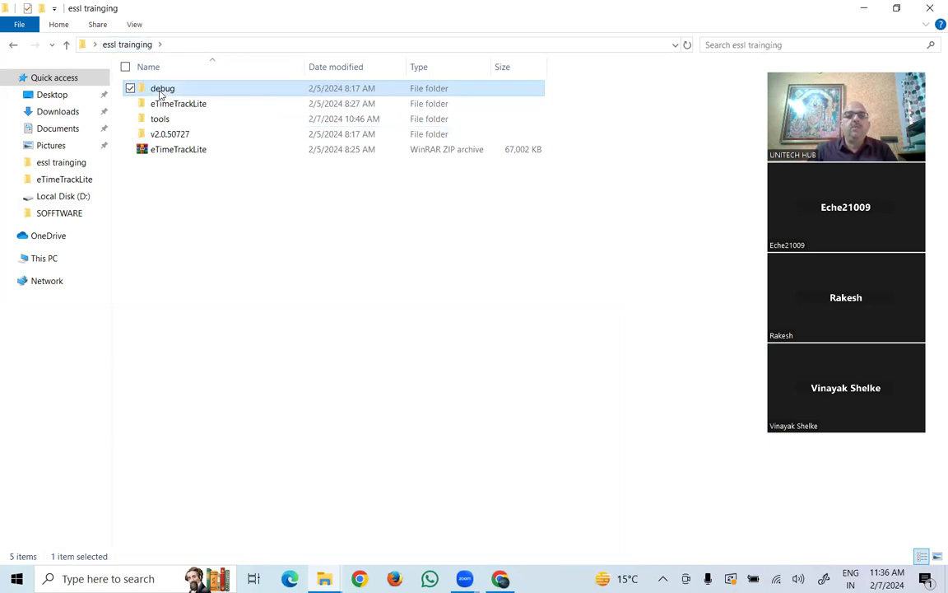
double_click(160, 92)
double_click(160, 92)
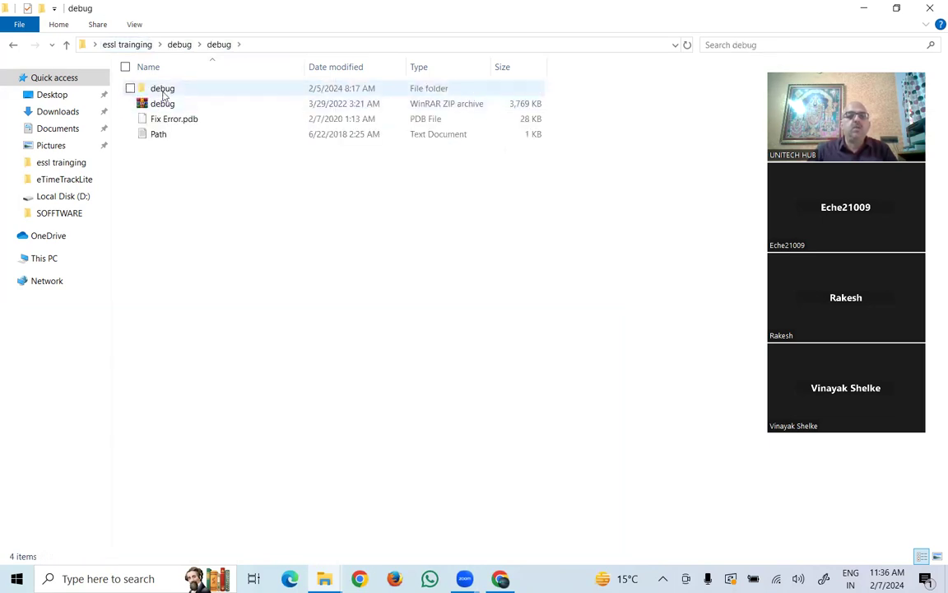
double_click(164, 91)
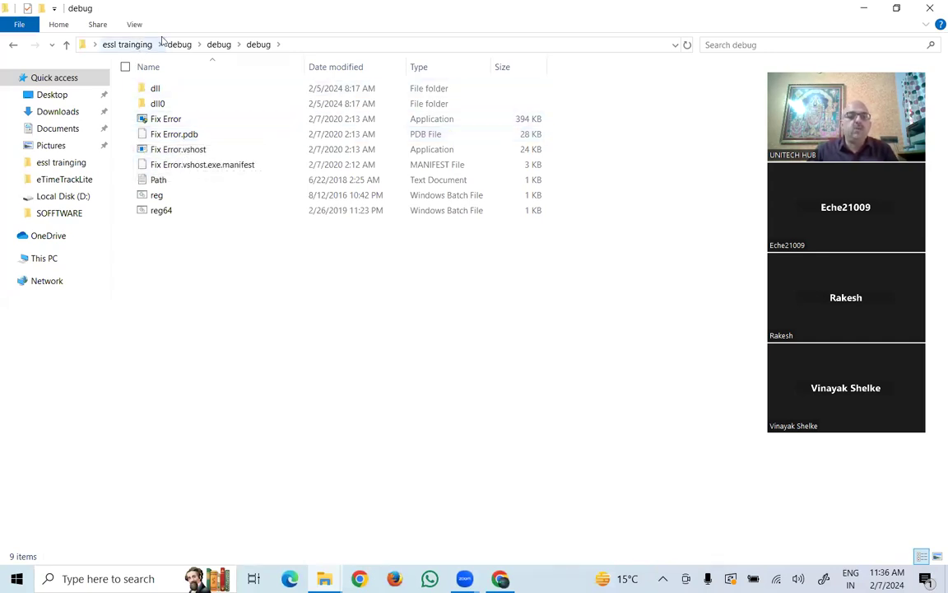
- Return to essl trainging and right-click the v2.0.50727 folder
click(132, 45)
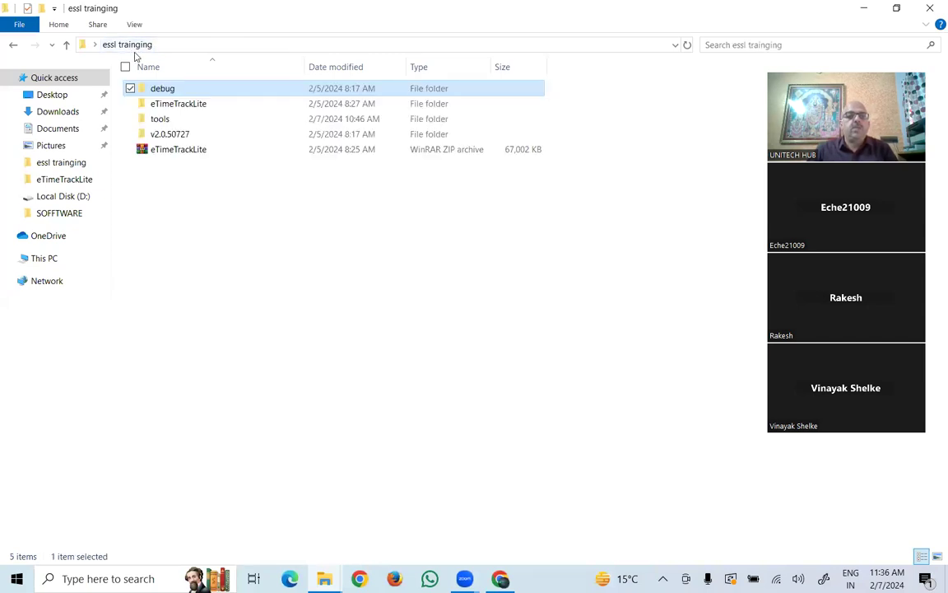
click(164, 136)
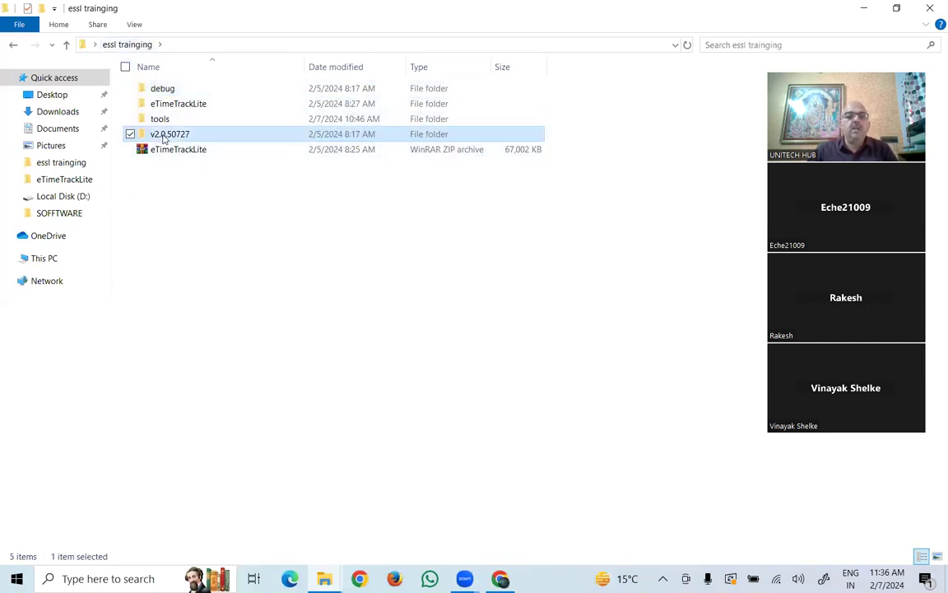
right_click(164, 137)
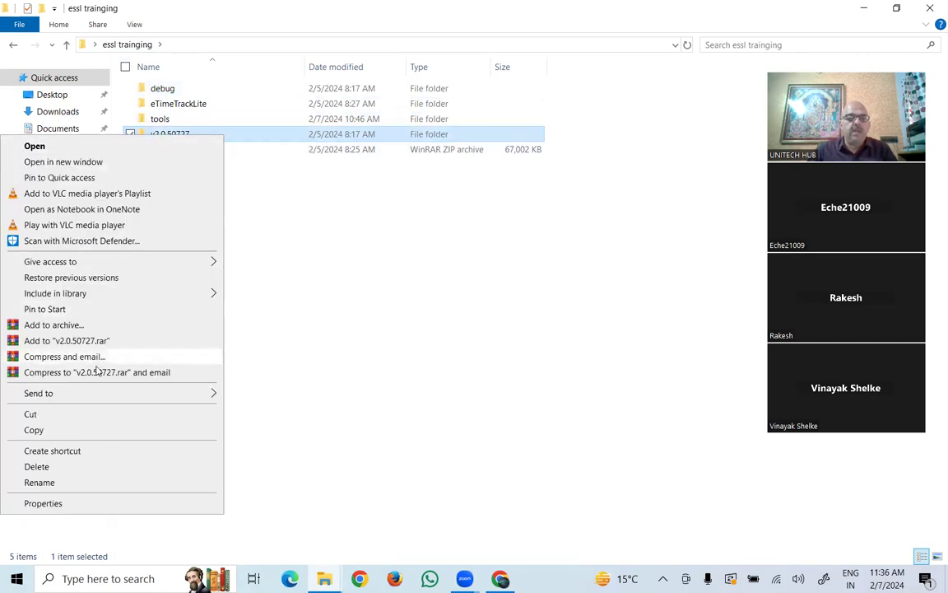
- Copy the v2.0.50727 folder and open Local Disk (C:)
click(76, 435)
click(52, 262)
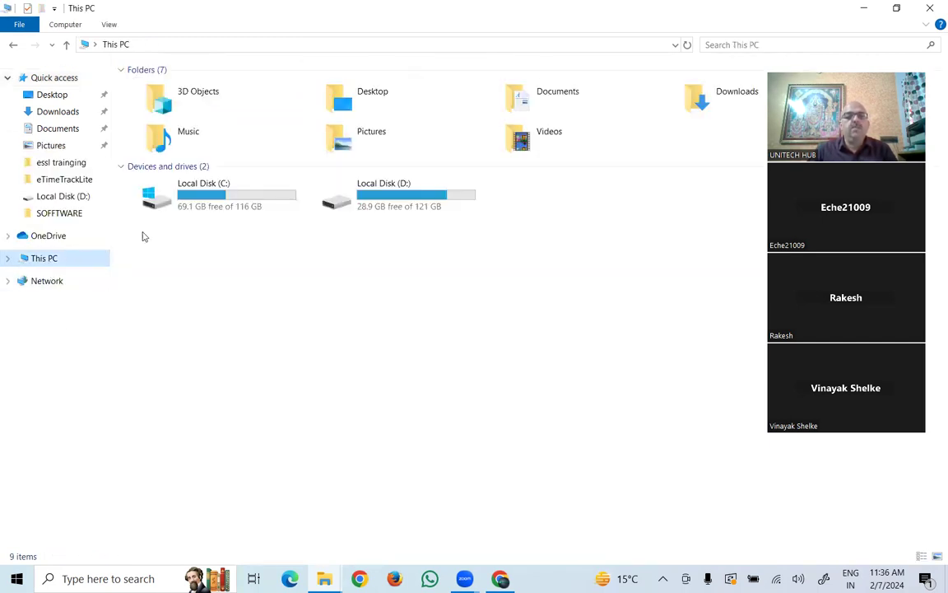
double_click(198, 182)
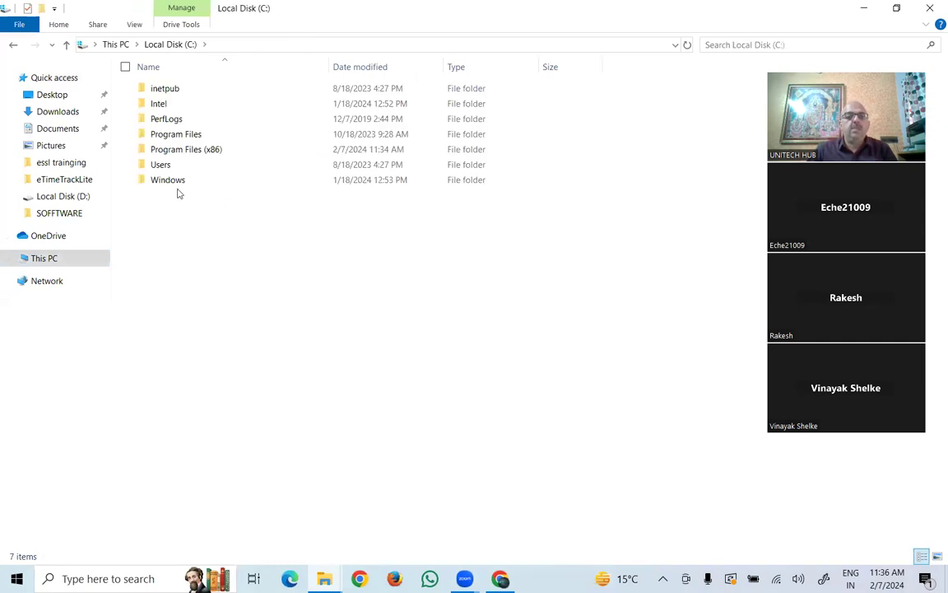
- Browse to Windows\Microsoft.NET\Framework64, then return to the C: root
double_click(174, 182)
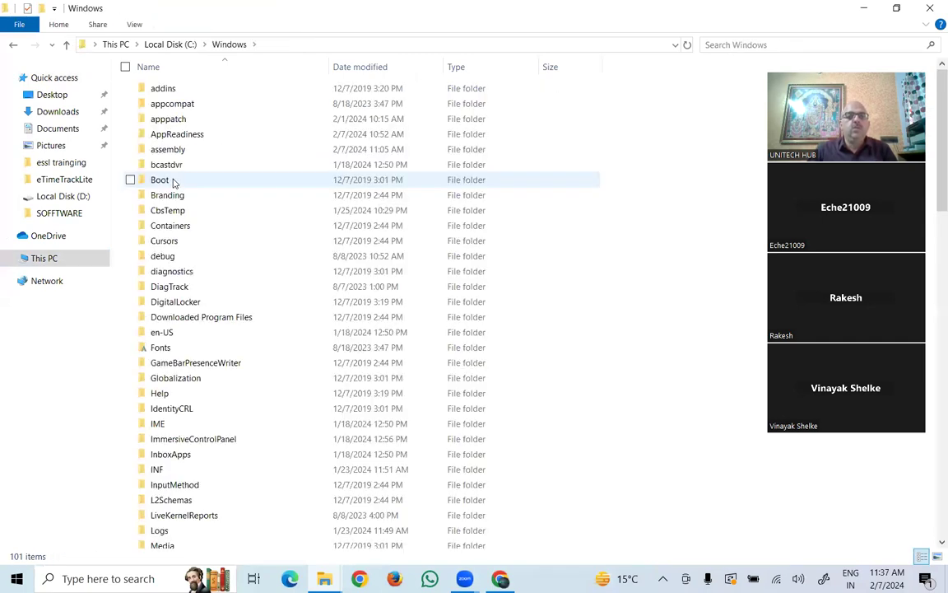
key(m)
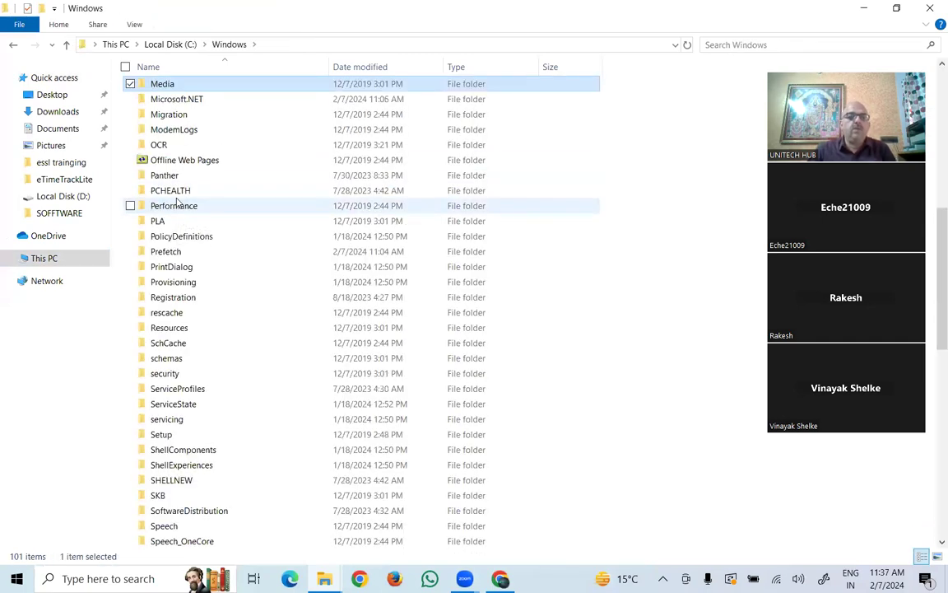
double_click(198, 102)
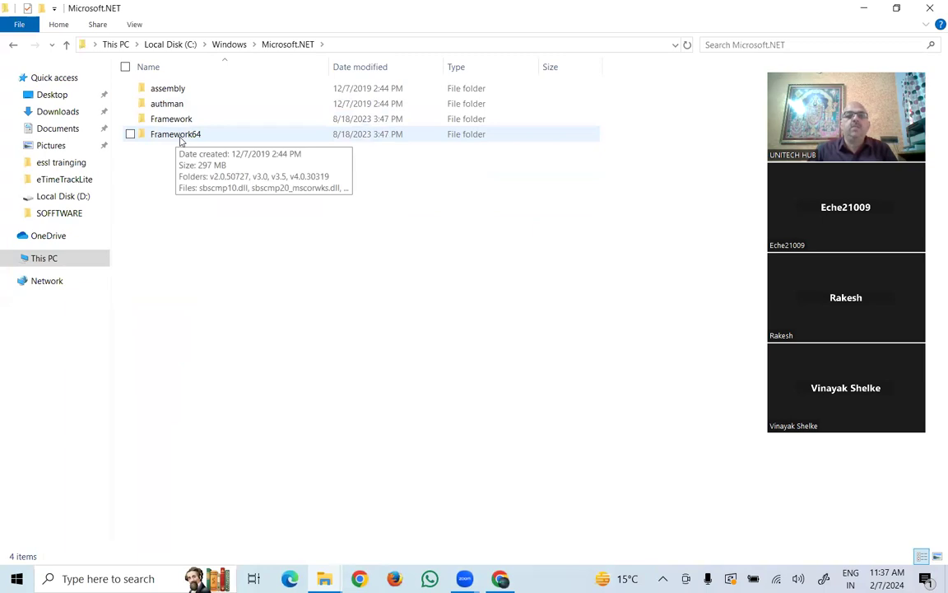
double_click(181, 137)
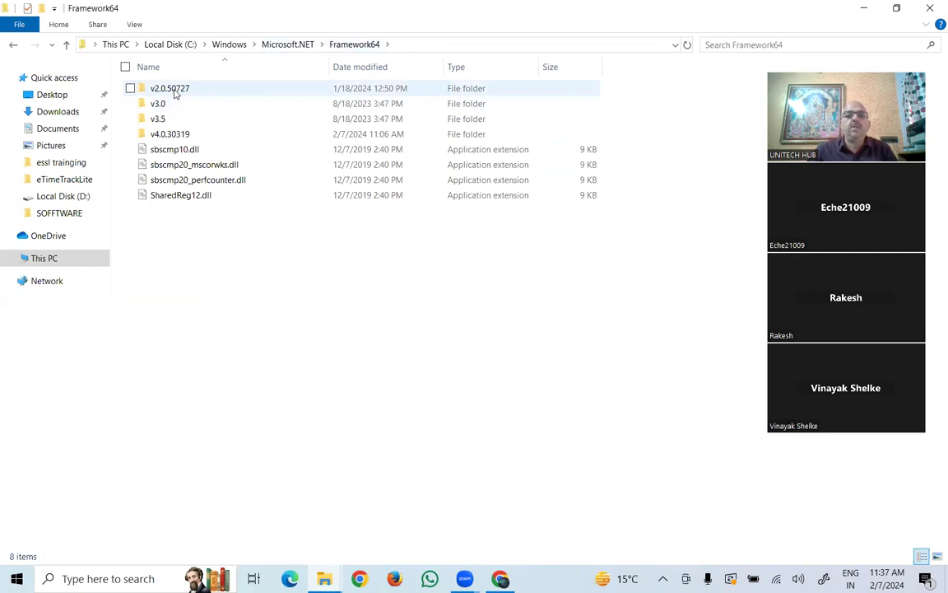
click(167, 45)
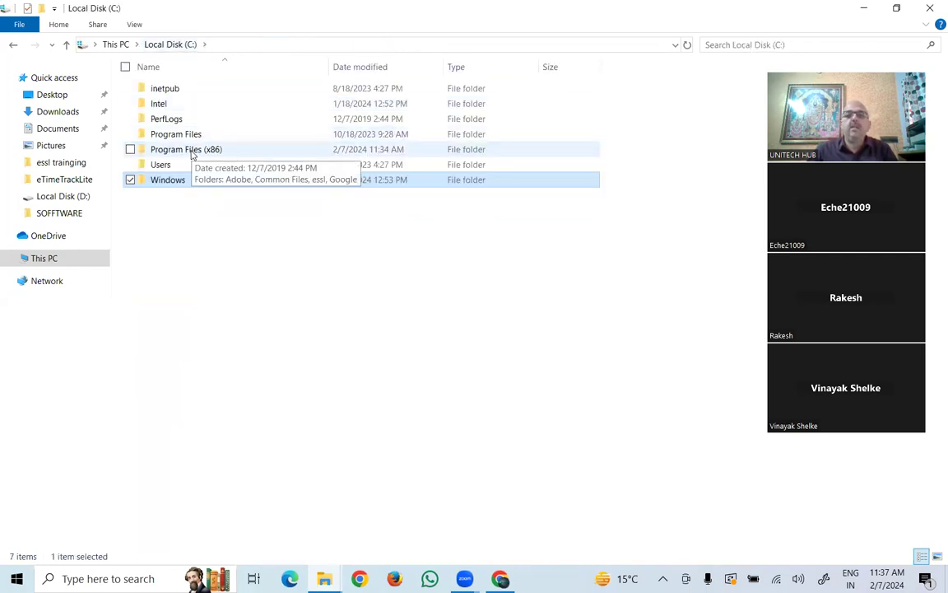
- Open Properties of the essl folder inside Program Files (x86)
double_click(191, 150)
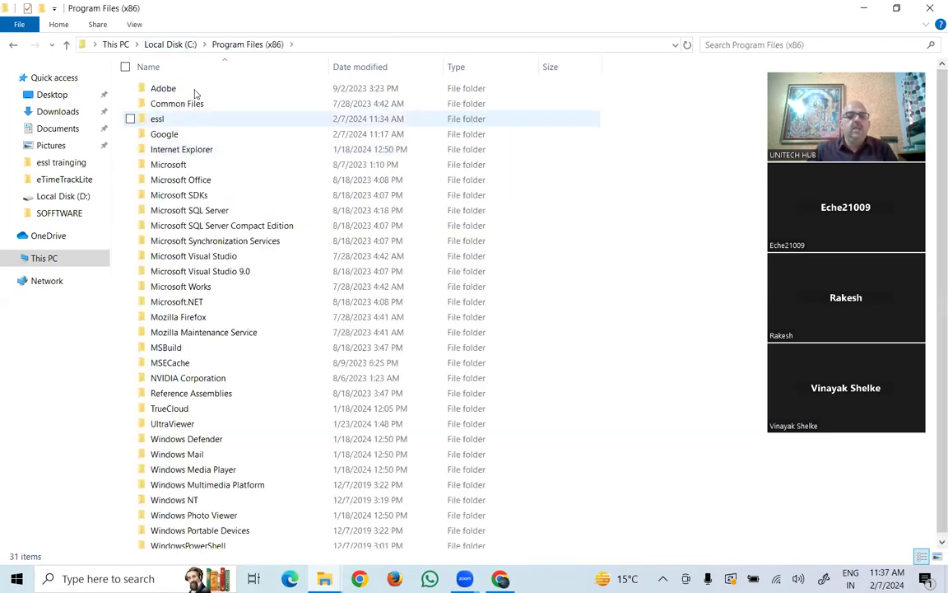
click(163, 122)
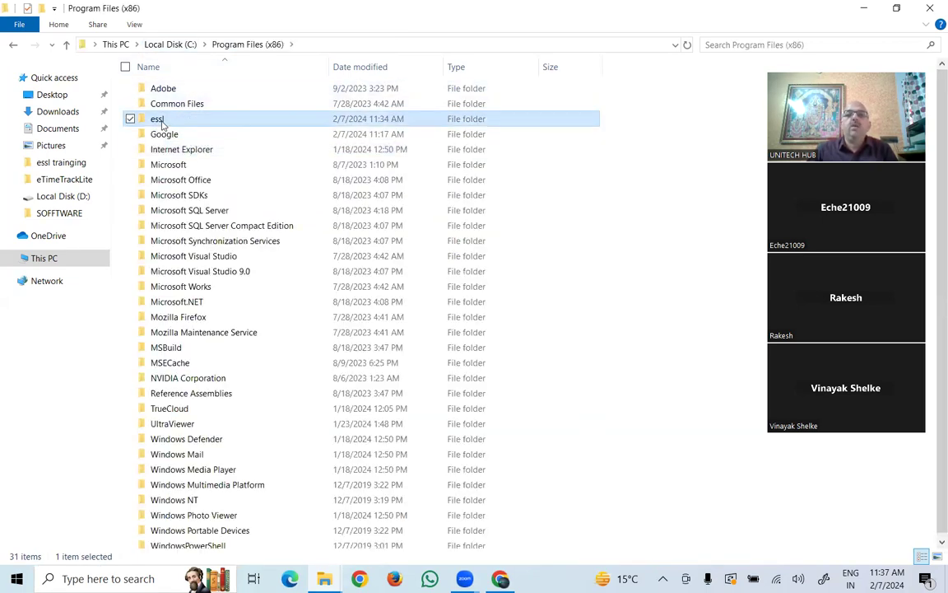
right_click(163, 122)
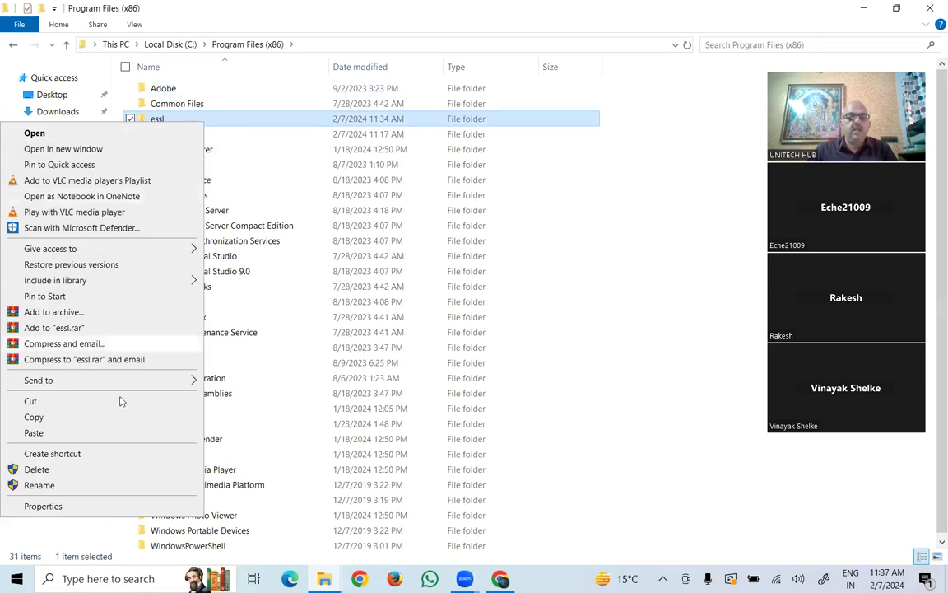
click(58, 507)
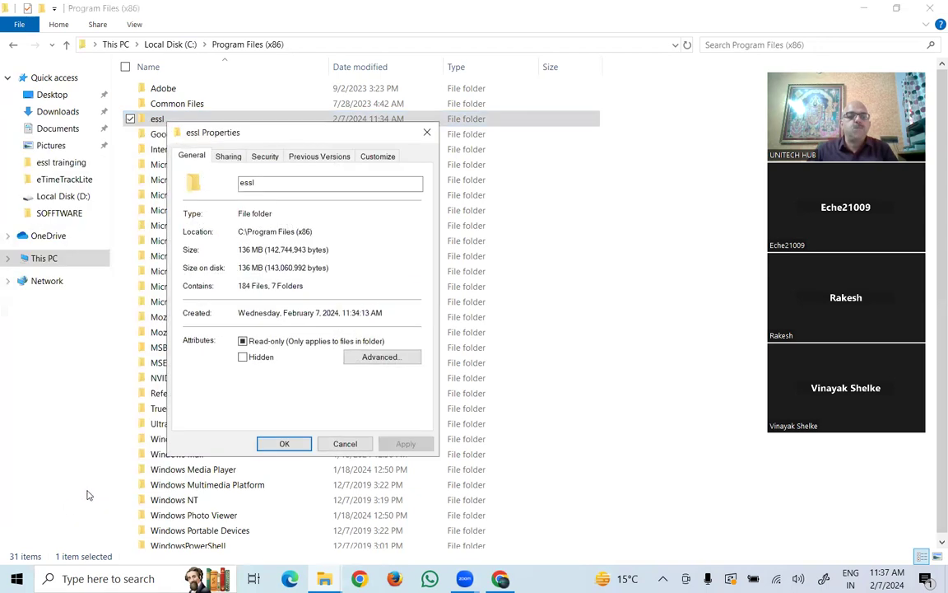
- On the essl folder's Security tab, allow the Users group Full control and apply
click(263, 158)
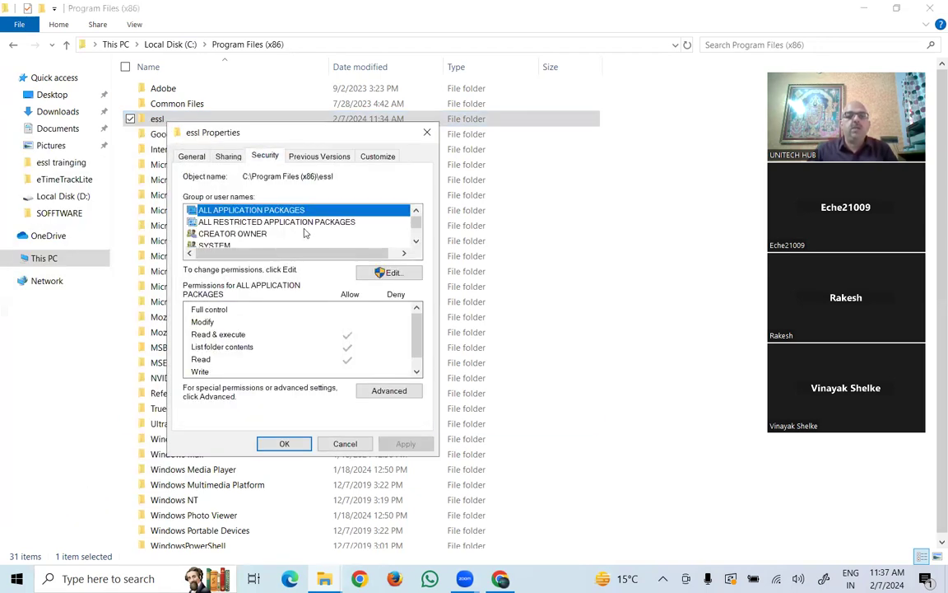
click(416, 241)
click(415, 240)
click(416, 240)
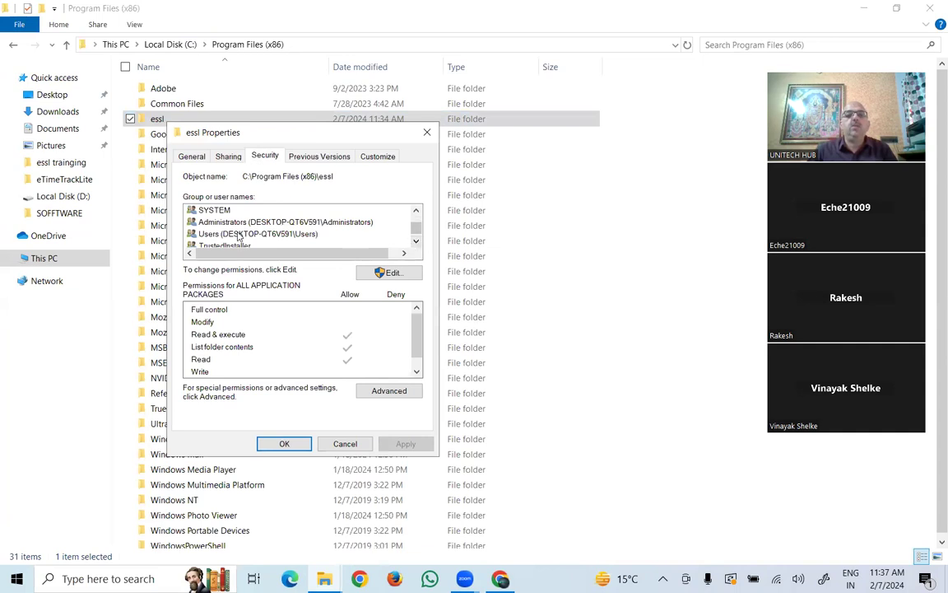
click(296, 234)
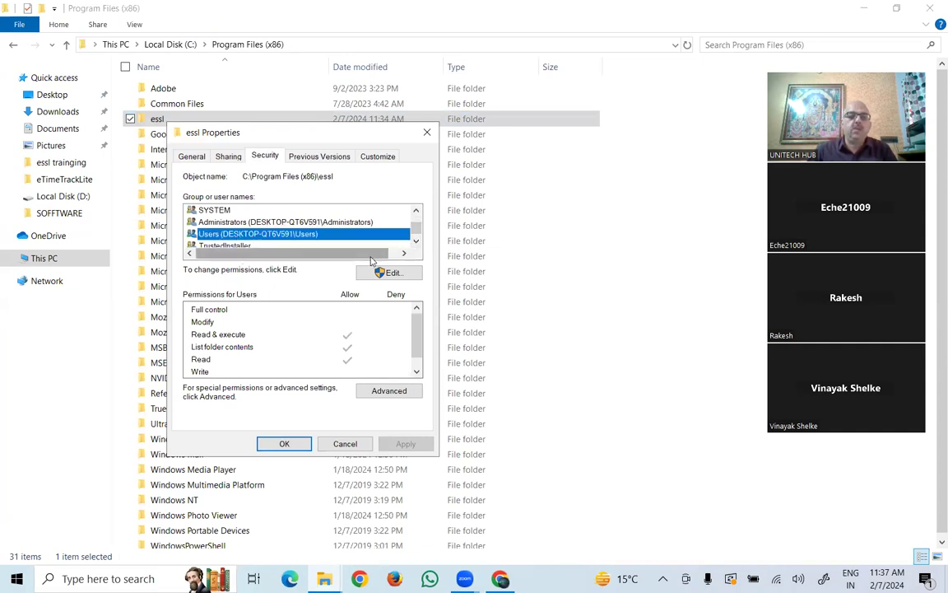
click(392, 274)
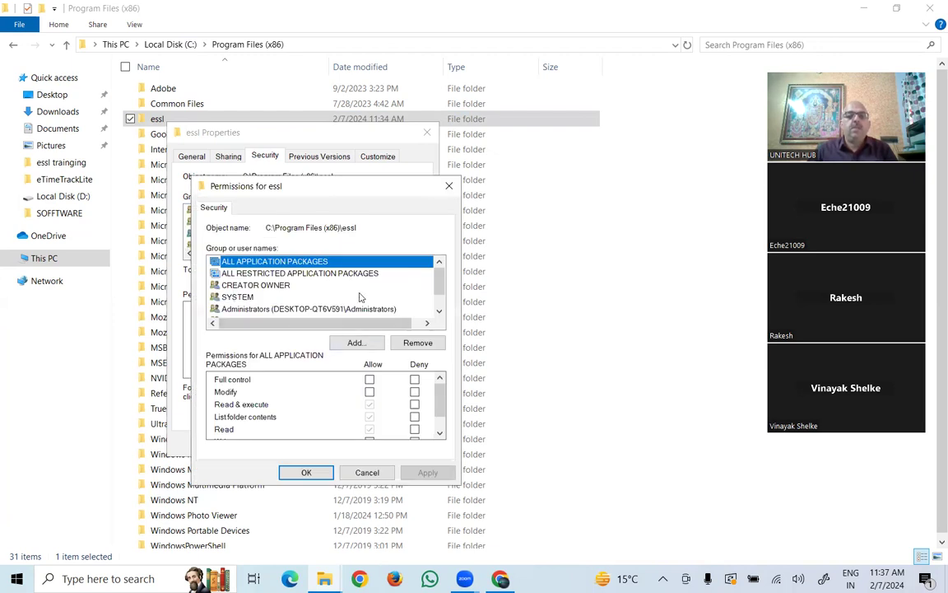
scroll(359, 297, down, 1)
click(252, 298)
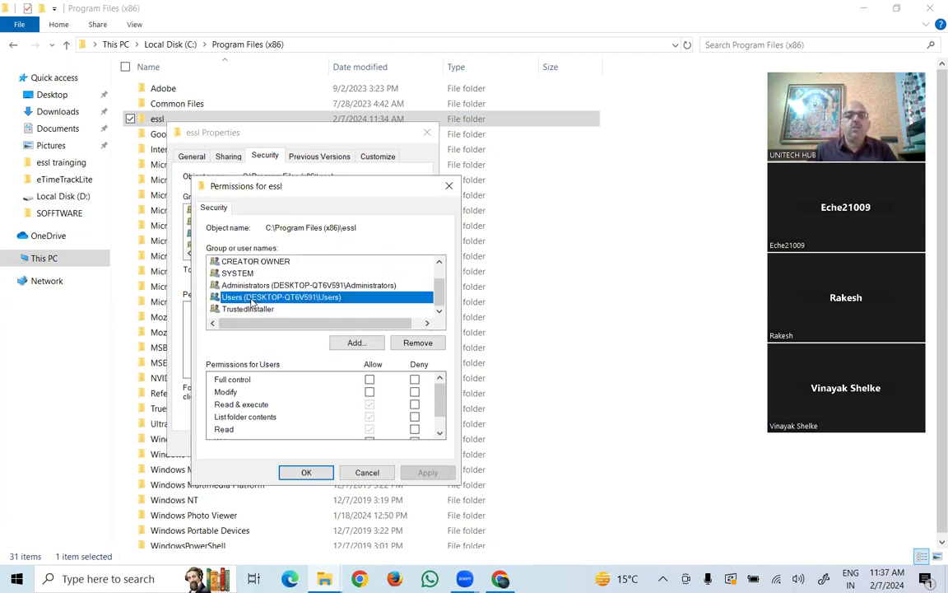
click(370, 381)
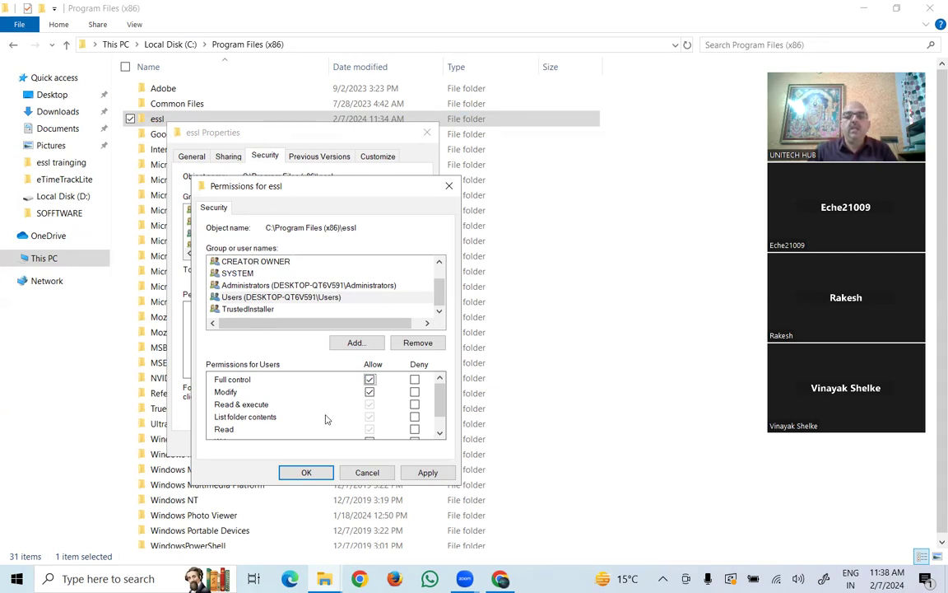
click(425, 473)
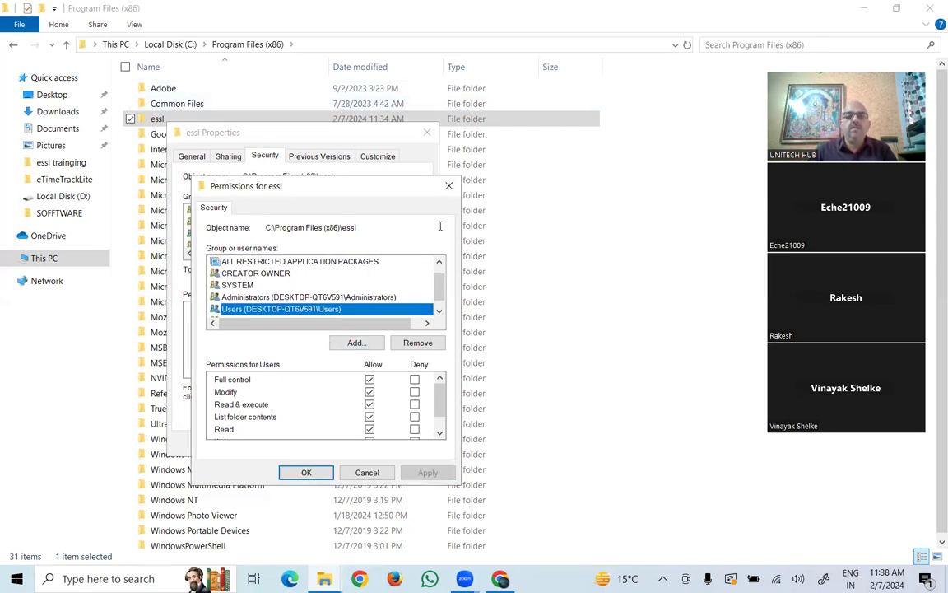
- Add the Everyone group to the essl folder's permission list
click(356, 342)
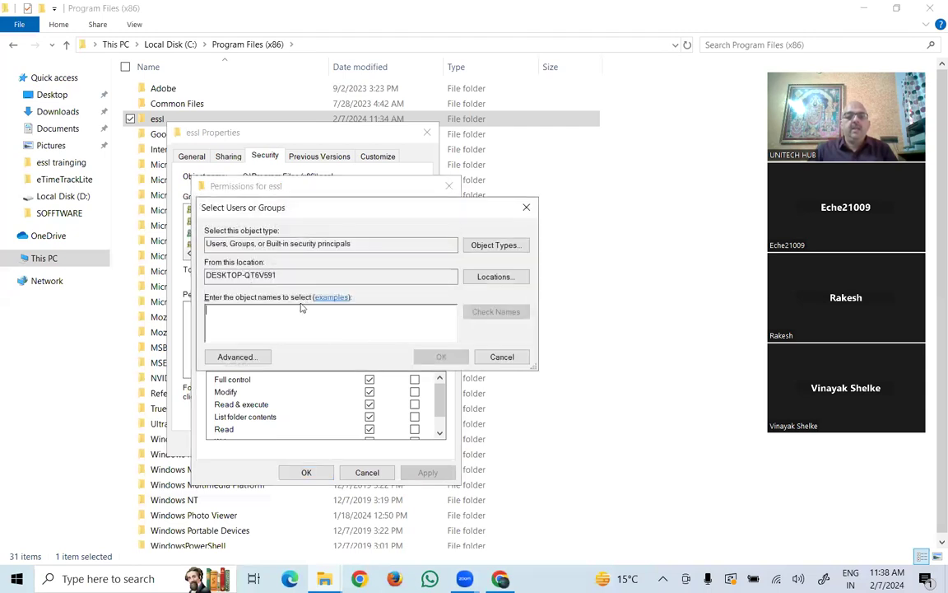
text(Everyone)
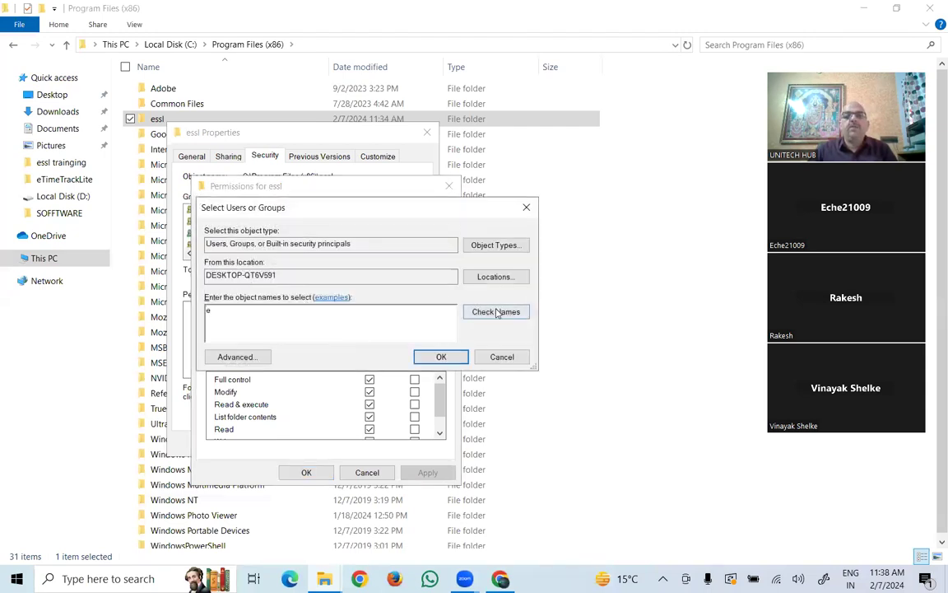
key(Return)
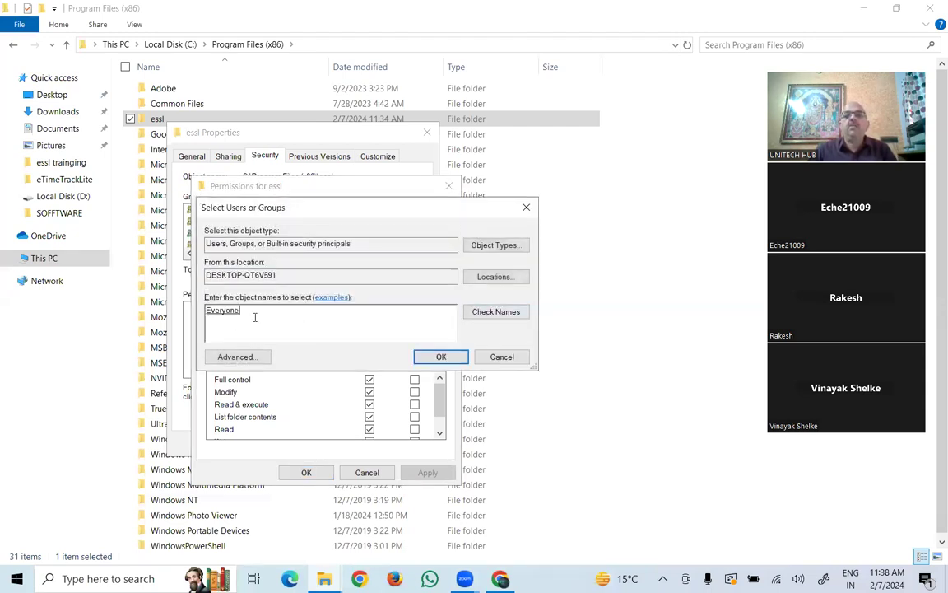
click(440, 357)
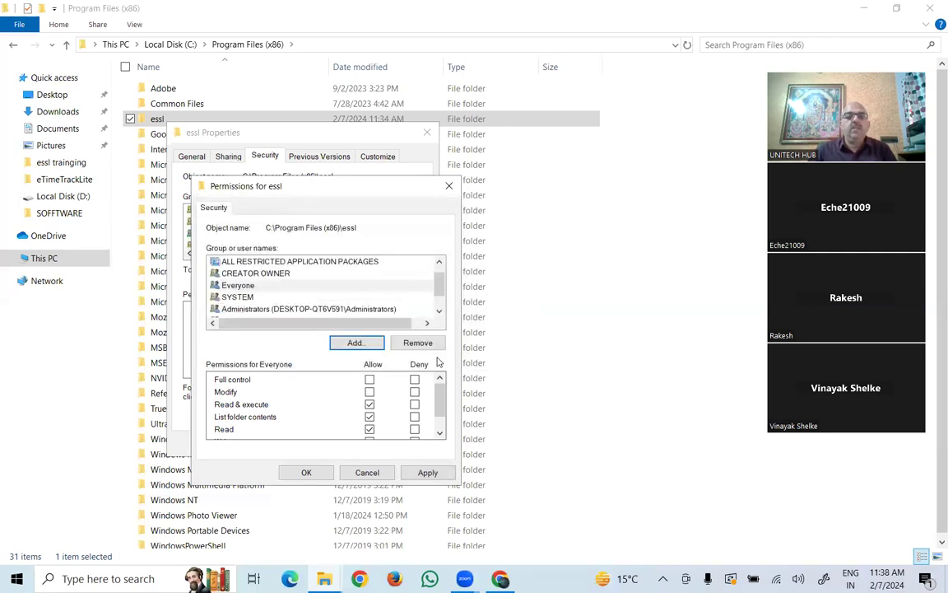
- Allow Everyone Full control, apply, and close both properties dialogs
click(370, 381)
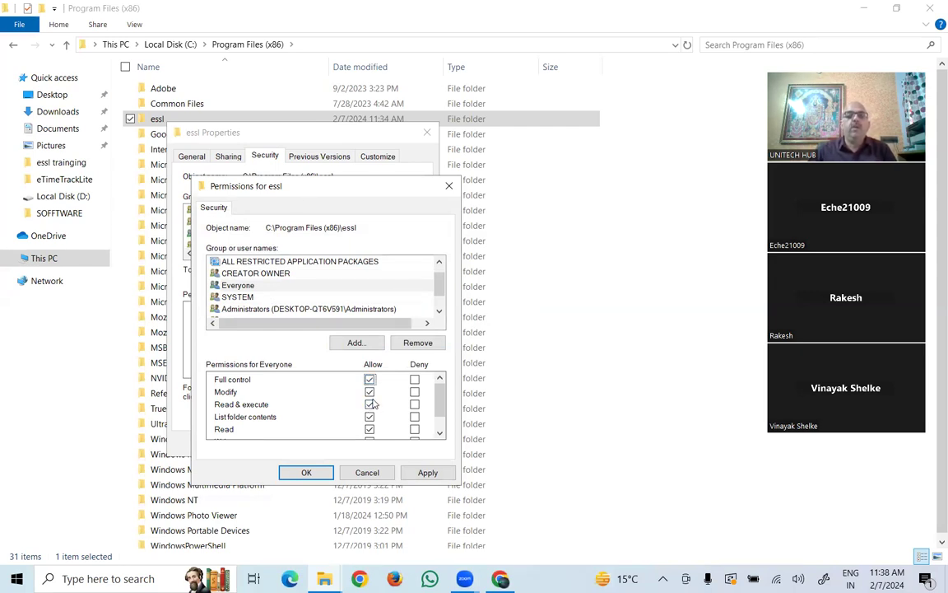
click(428, 473)
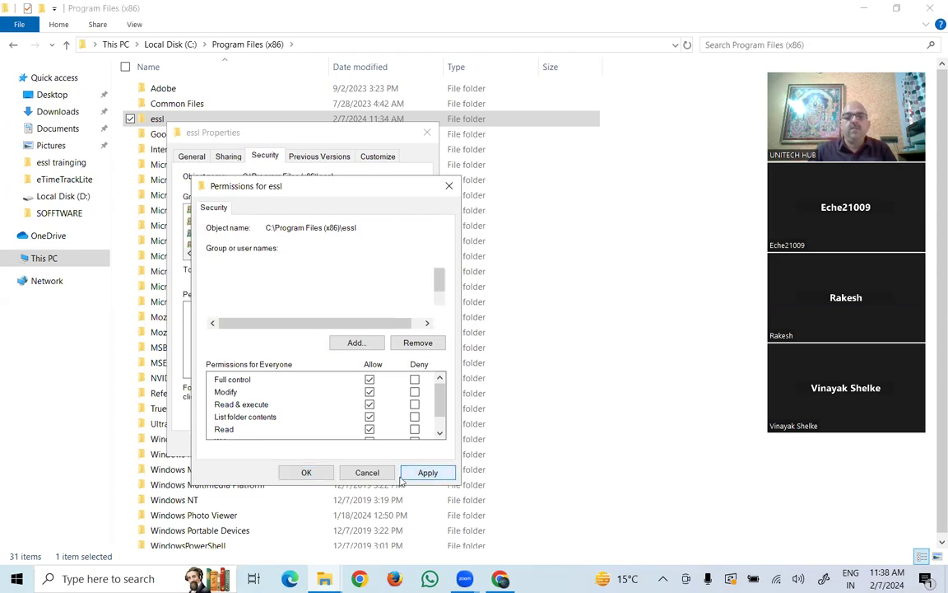
click(317, 474)
click(283, 443)
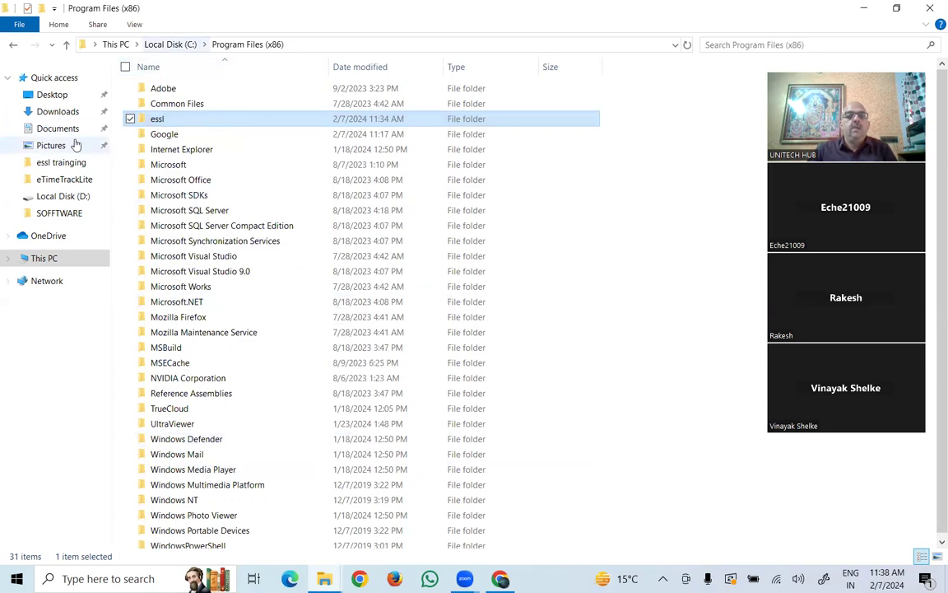
- Open essl trainging > debug > debug > debug from the desktop
click(61, 96)
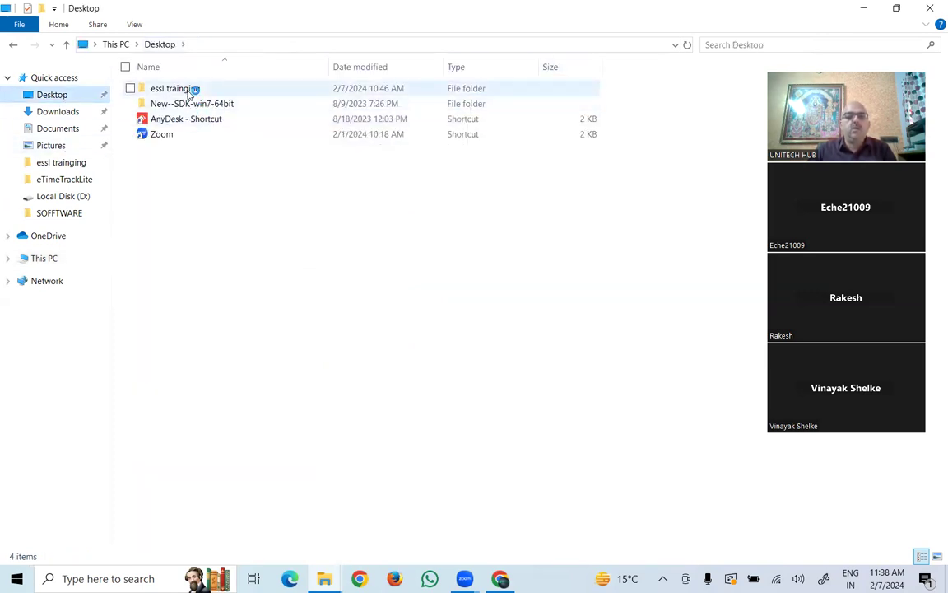
click(864, 7)
double_click(842, 48)
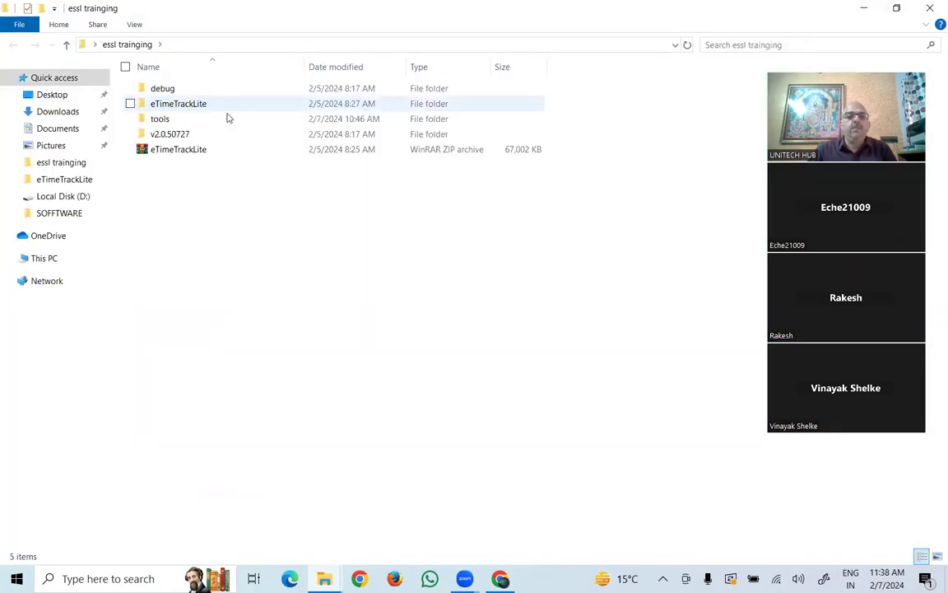
double_click(188, 89)
double_click(185, 90)
double_click(172, 92)
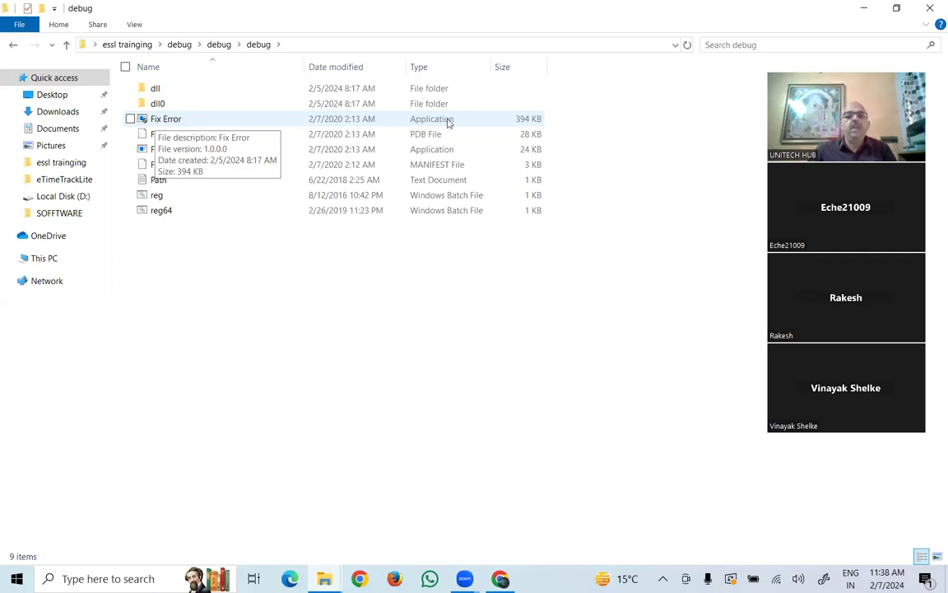
- Run the Fix Error application as administrator
click(176, 123)
double_click(175, 121)
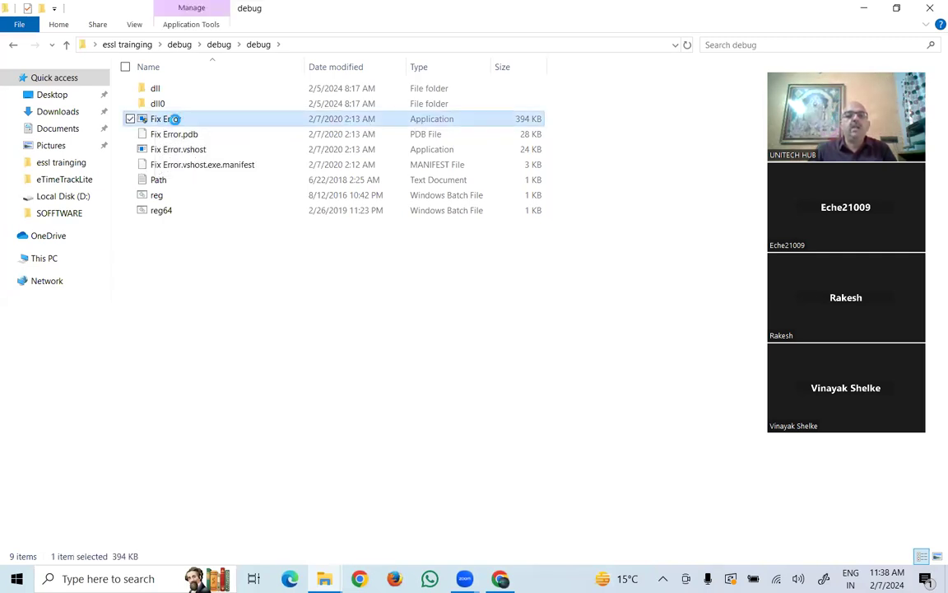
right_click(176, 120)
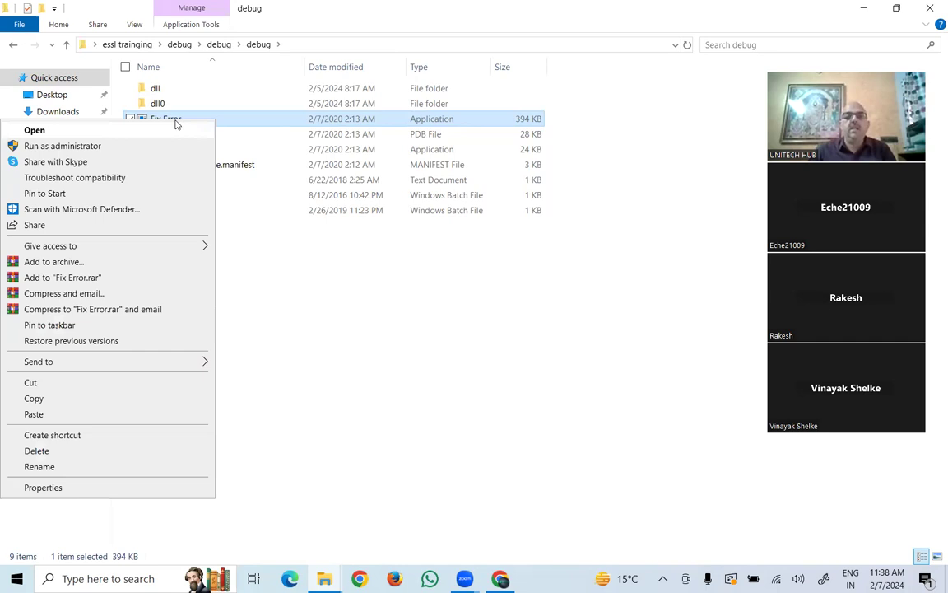
click(89, 148)
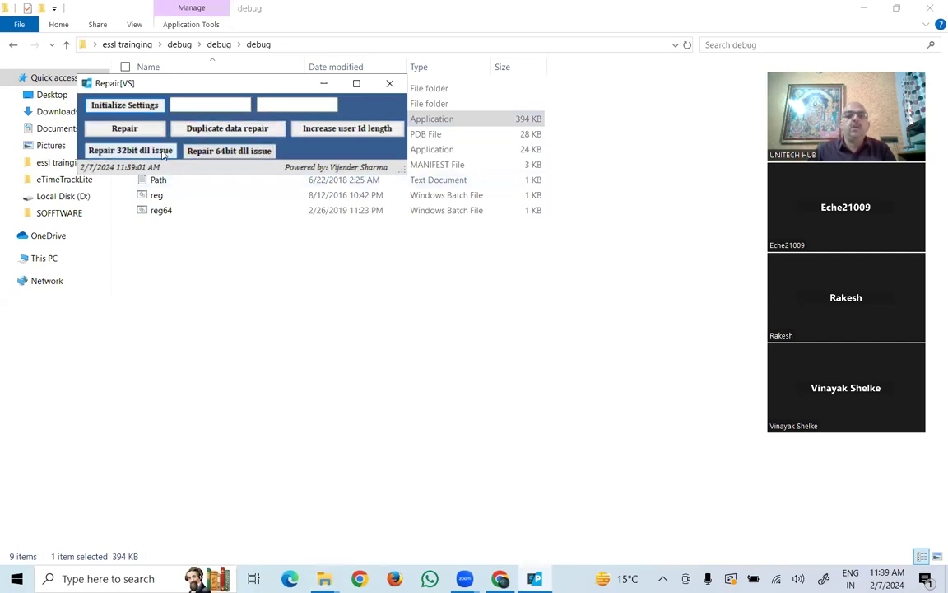
- Run the 64-bit DLL repair to register zkemkeeper.dll, dismiss the RegSvr32 messages, and close Repair[VS]
click(226, 154)
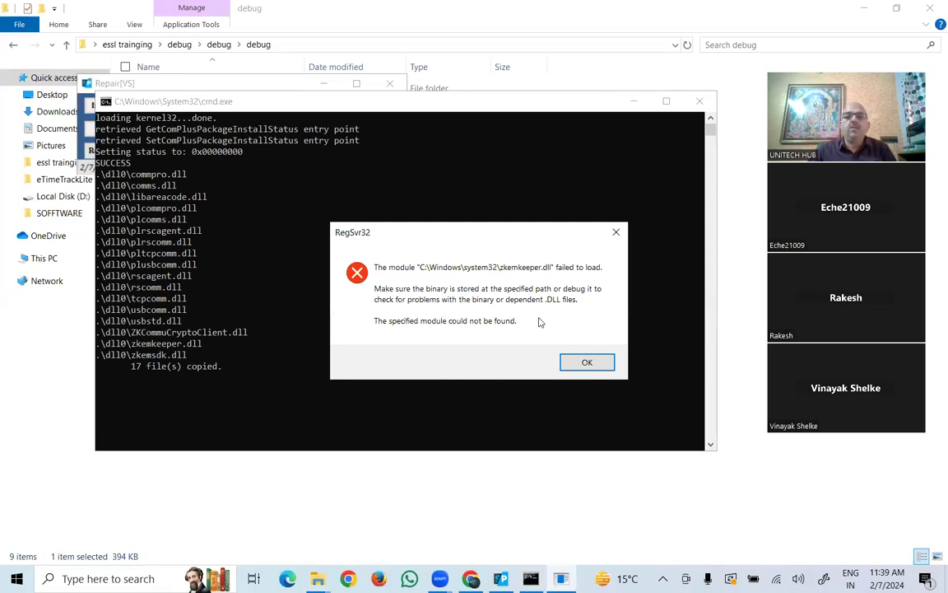
click(587, 364)
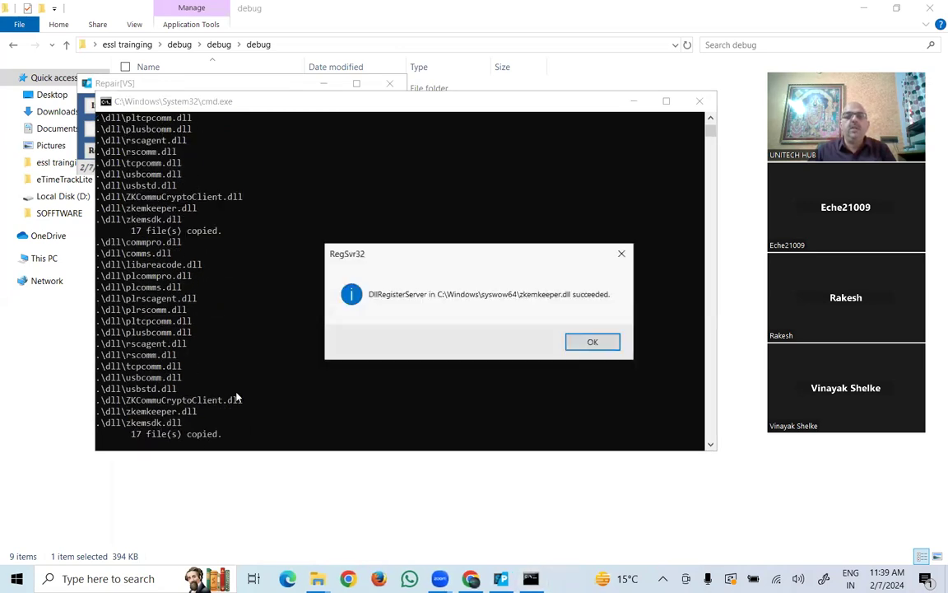
click(600, 346)
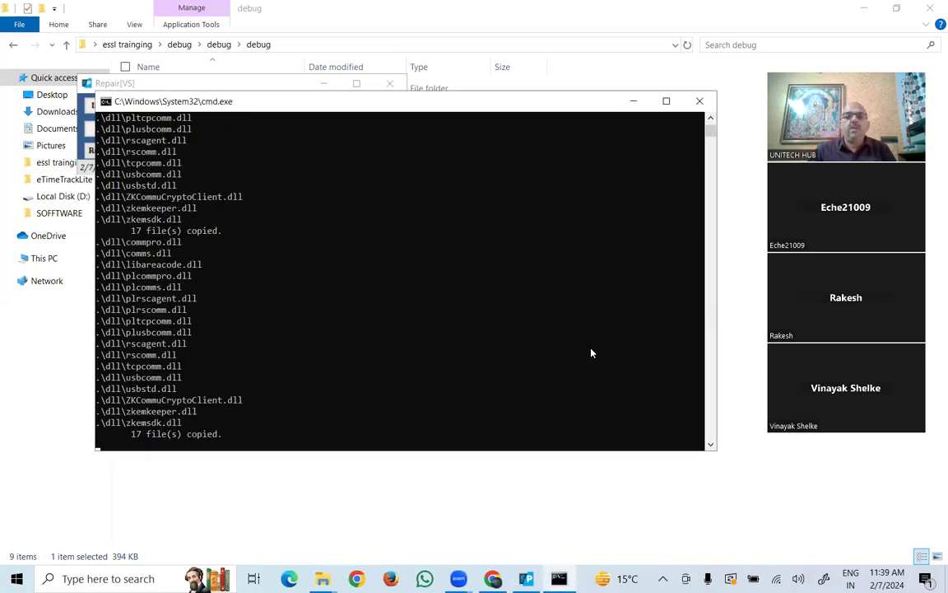
click(562, 344)
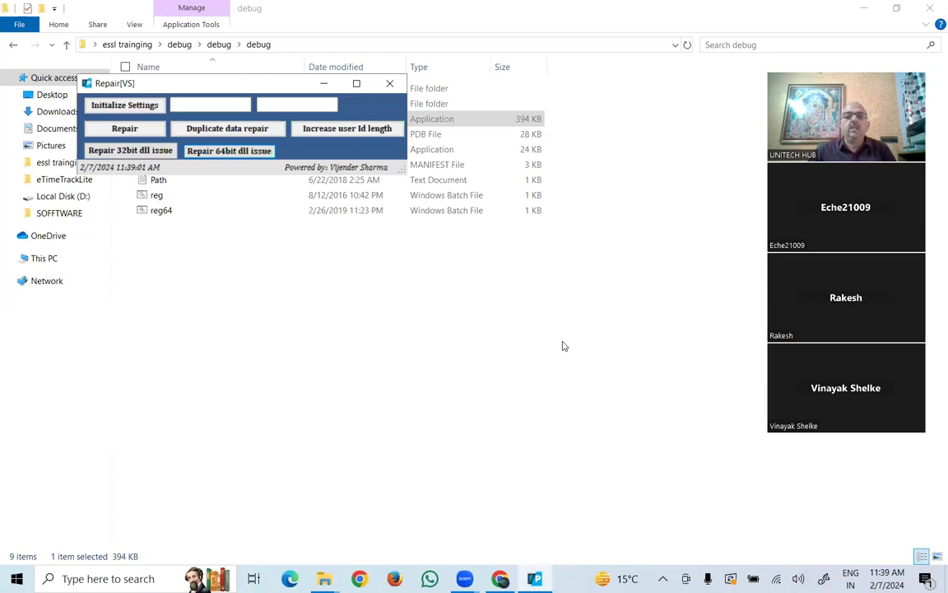
click(390, 86)
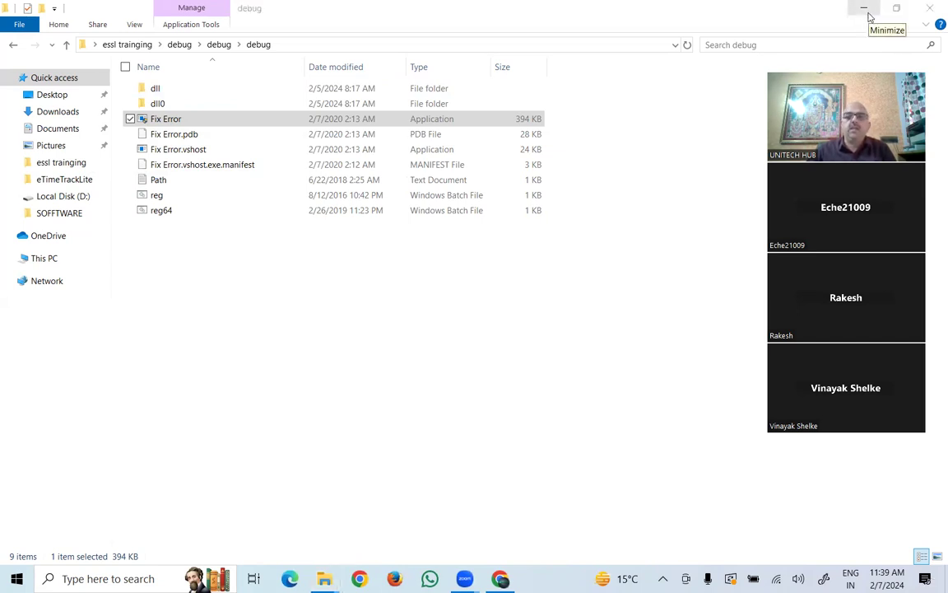
- Launch eTimeTrackLite from the desktop shortcut and log in with the administrator login name and password
click(863, 9)
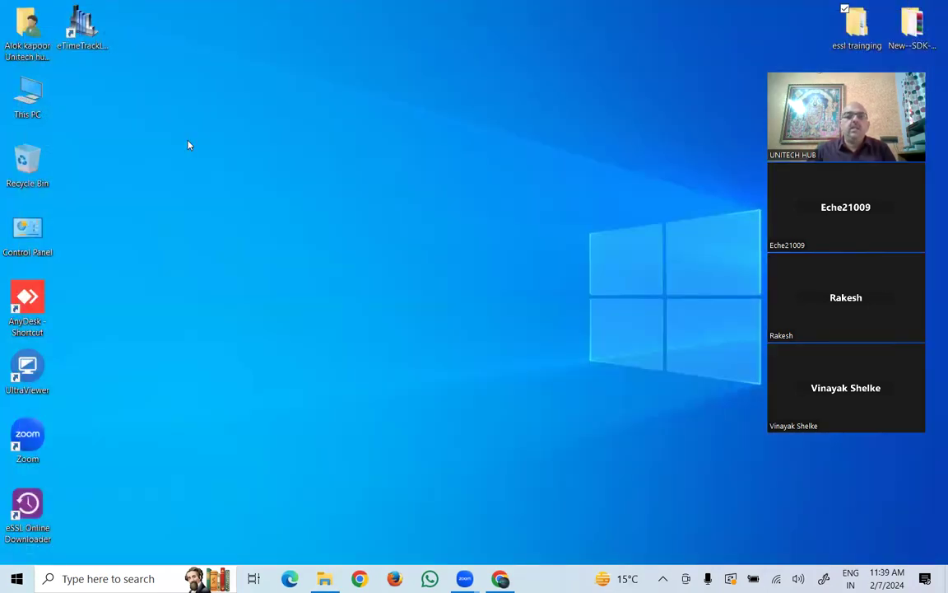
click(82, 26)
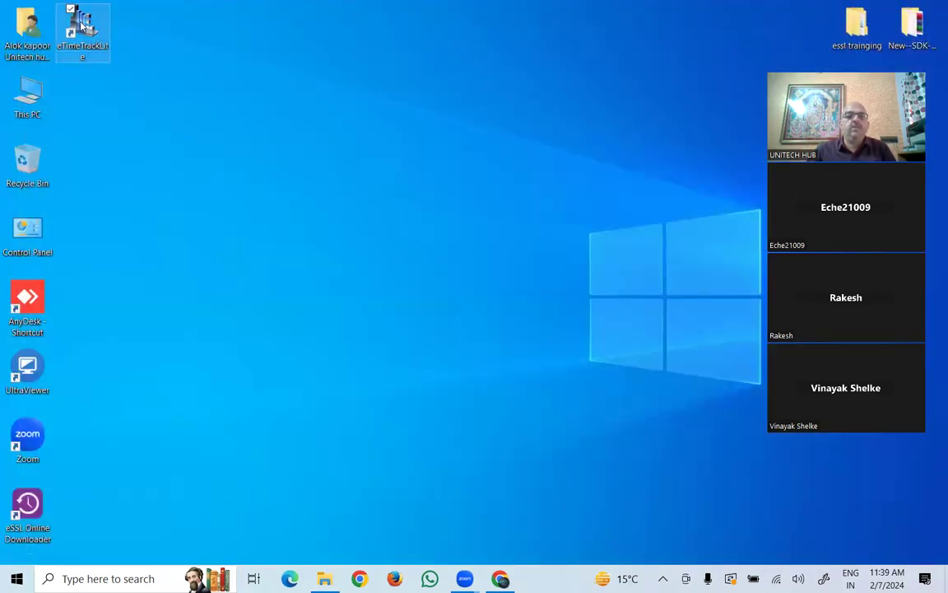
key(Return)
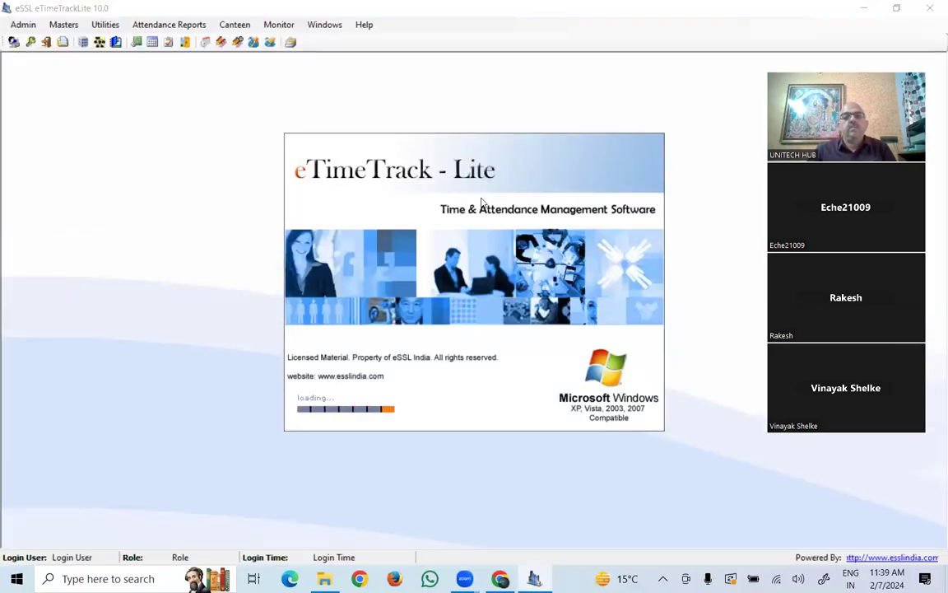
text(essl)
key(Tab)
text(essl)
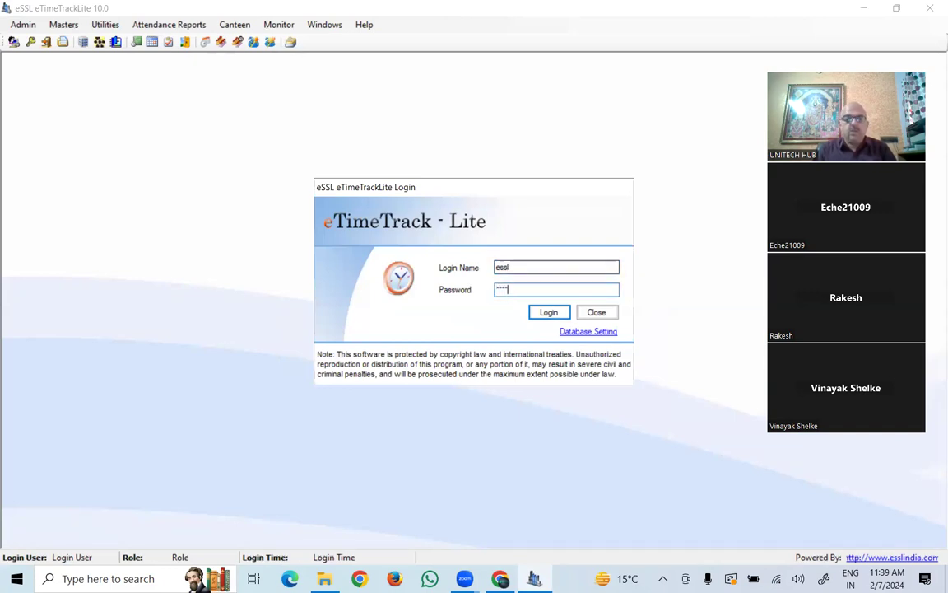
click(550, 313)
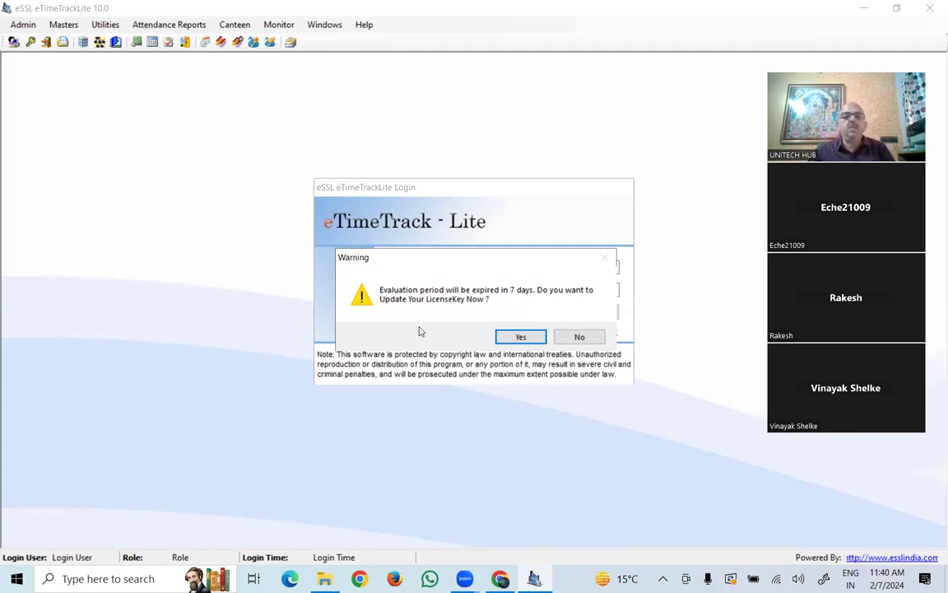
- Review the trial activation code and licence key form without saving a key, then close About eTimeTrackLite
click(519, 338)
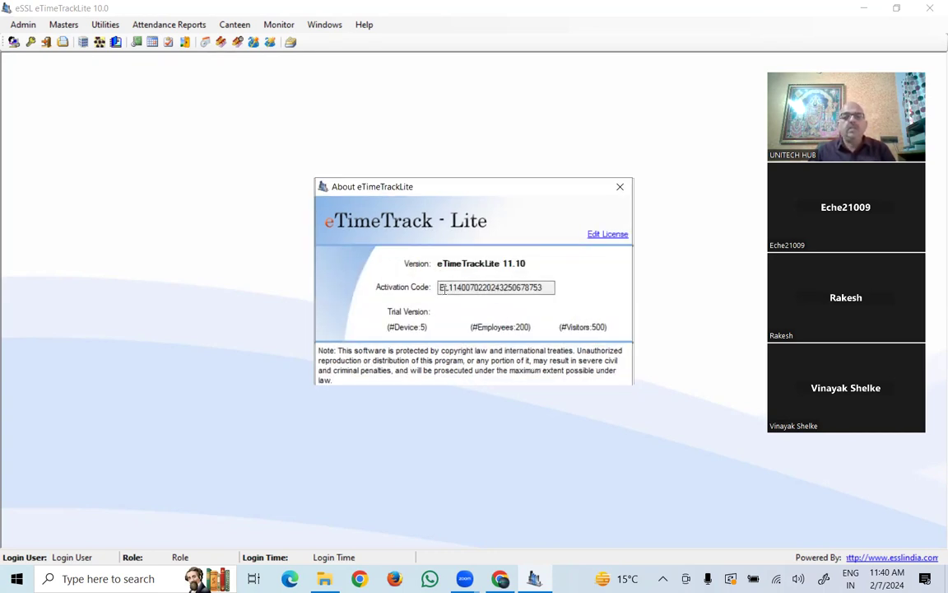
drag(442, 287, 545, 285)
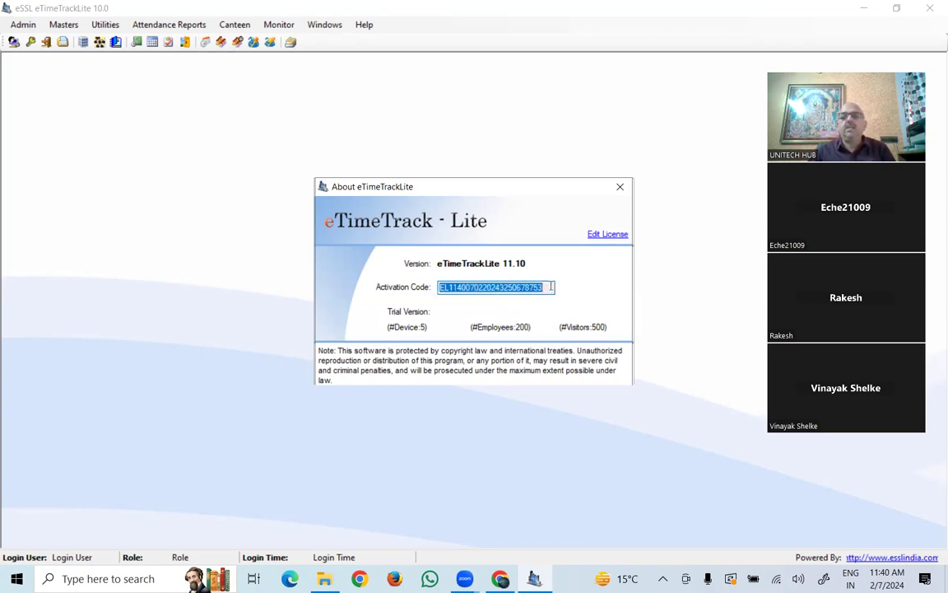
click(604, 235)
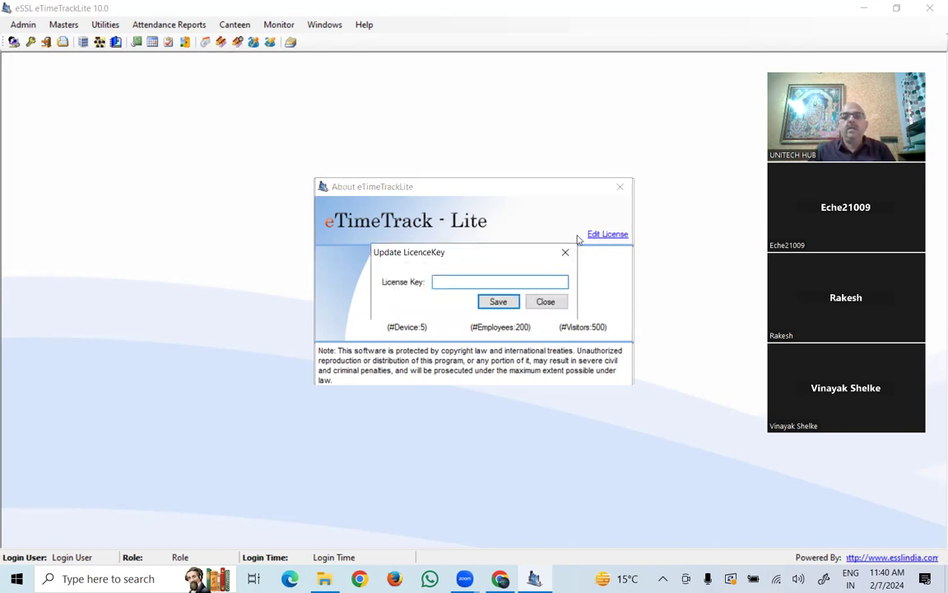
click(543, 302)
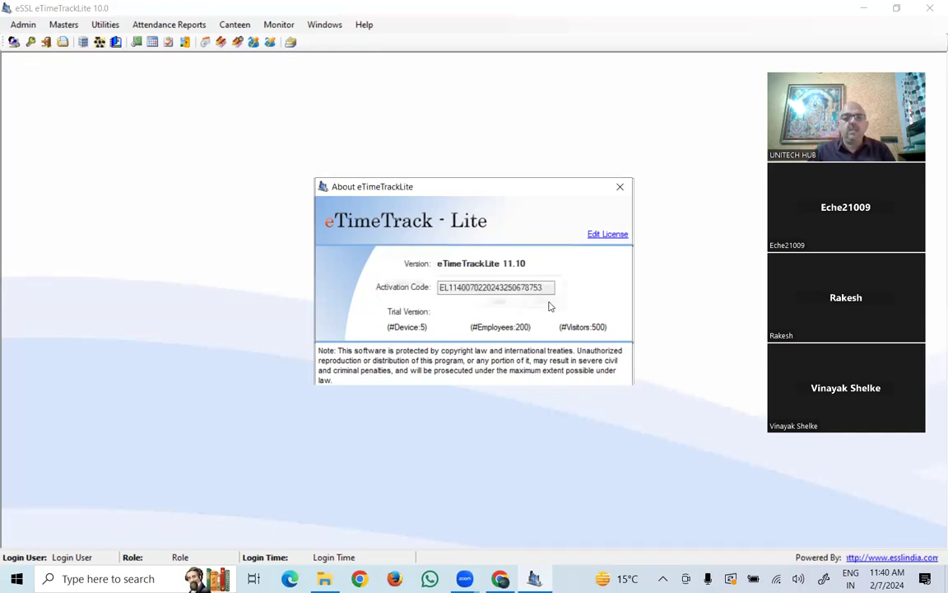
click(620, 186)
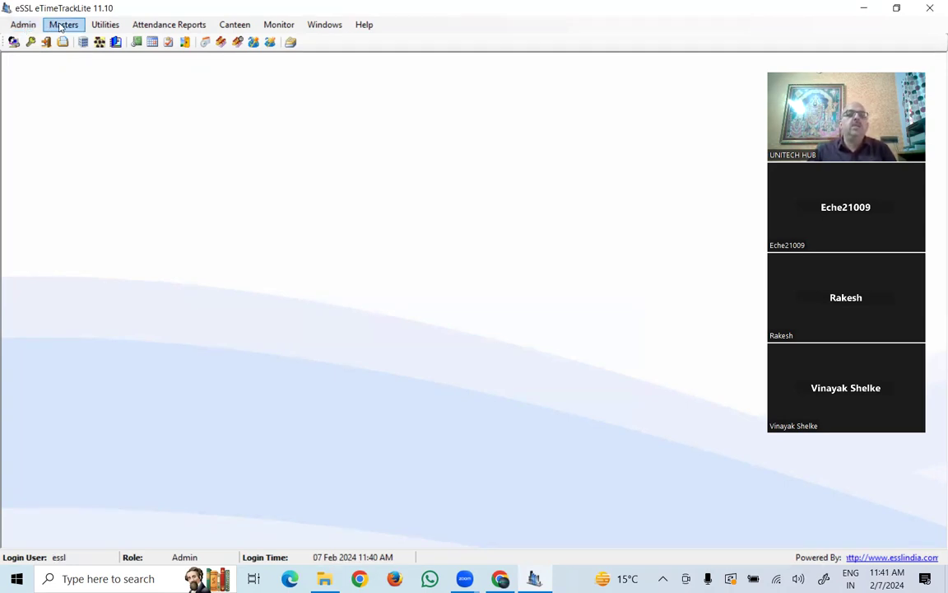
click(14, 27)
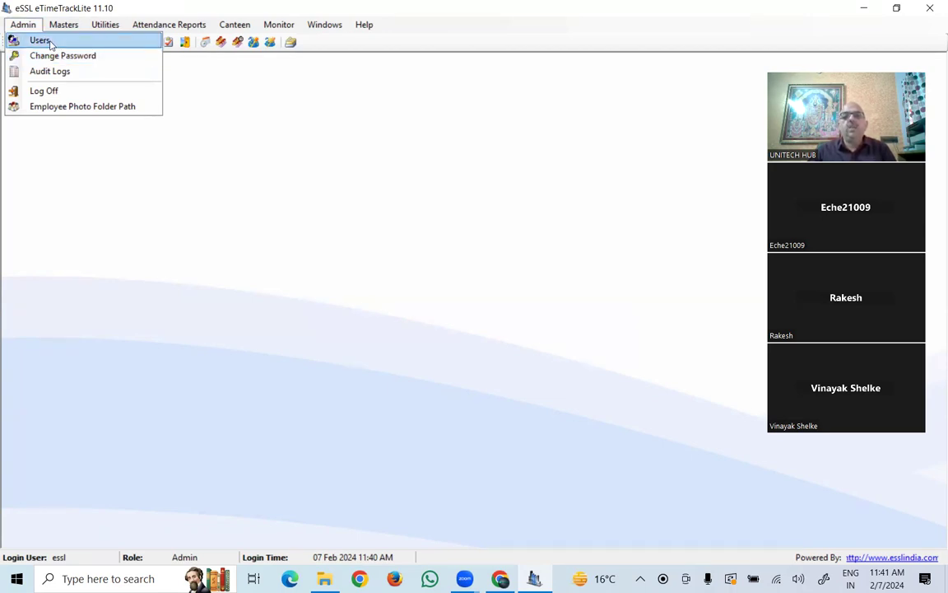
click(47, 43)
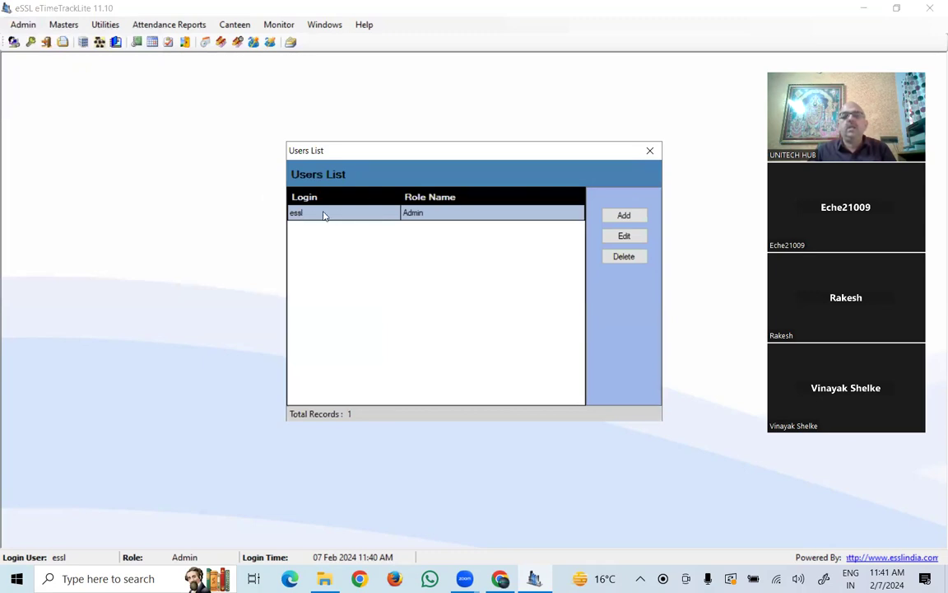
click(624, 217)
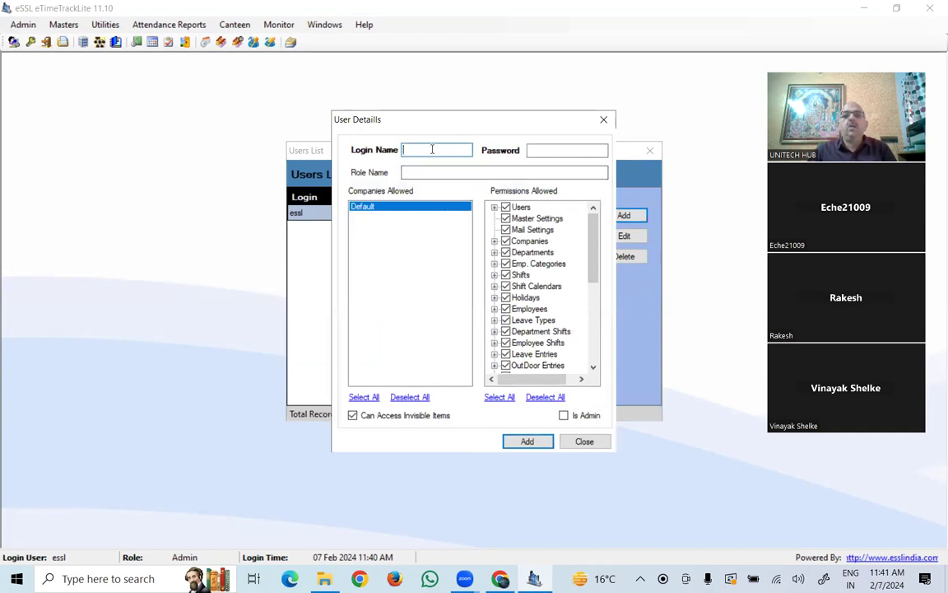
click(539, 150)
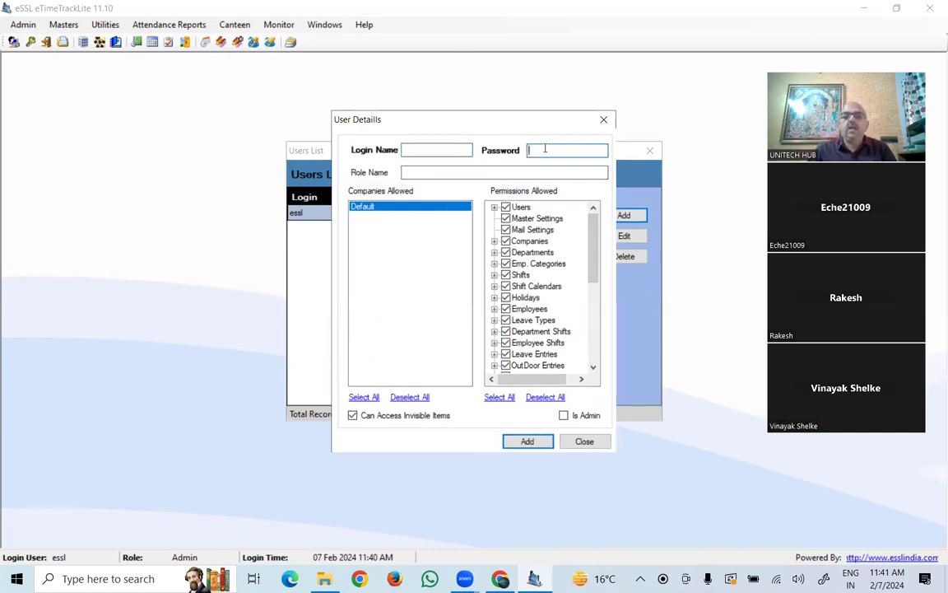
click(416, 172)
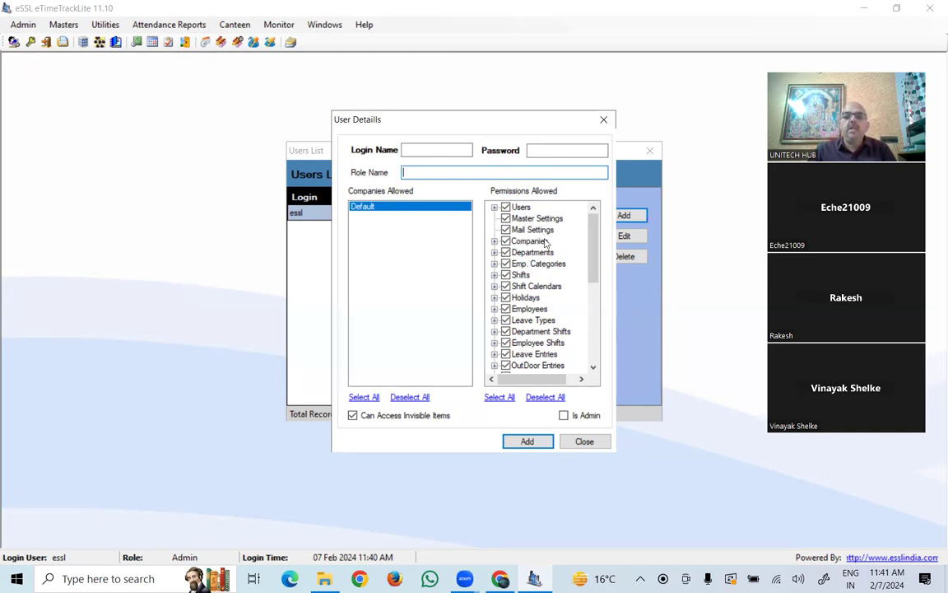
drag(594, 232, 595, 310)
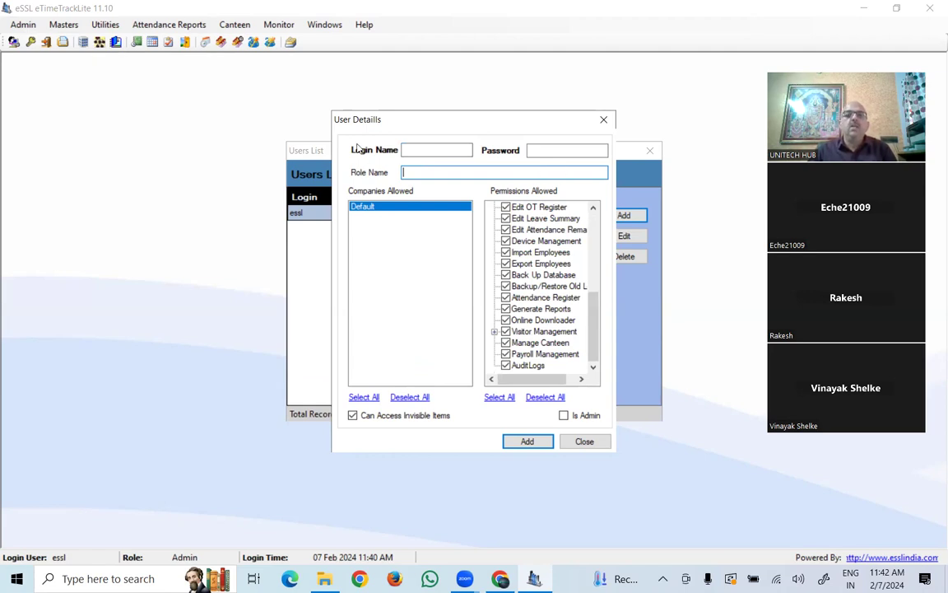
click(582, 442)
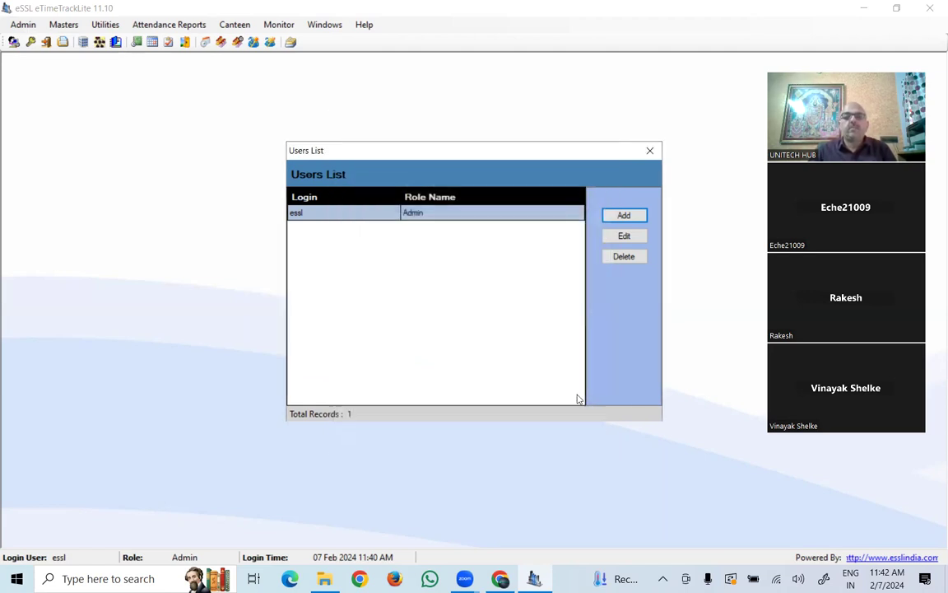
click(650, 152)
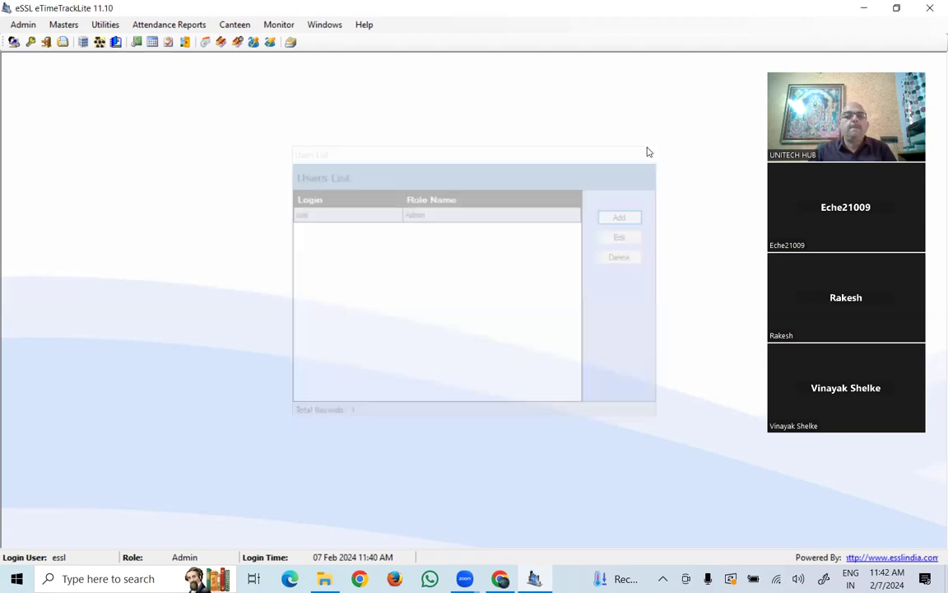
click(62, 27)
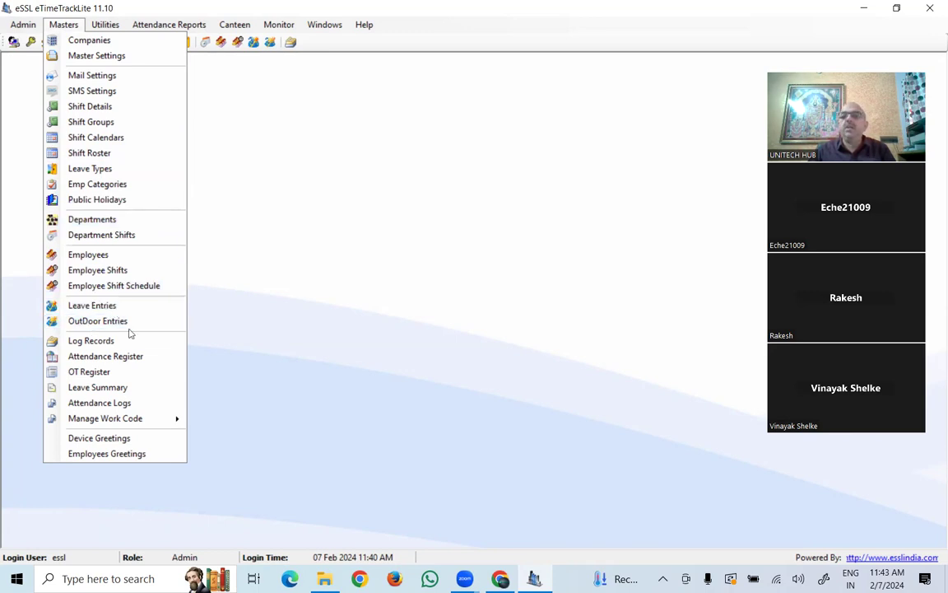
click(91, 40)
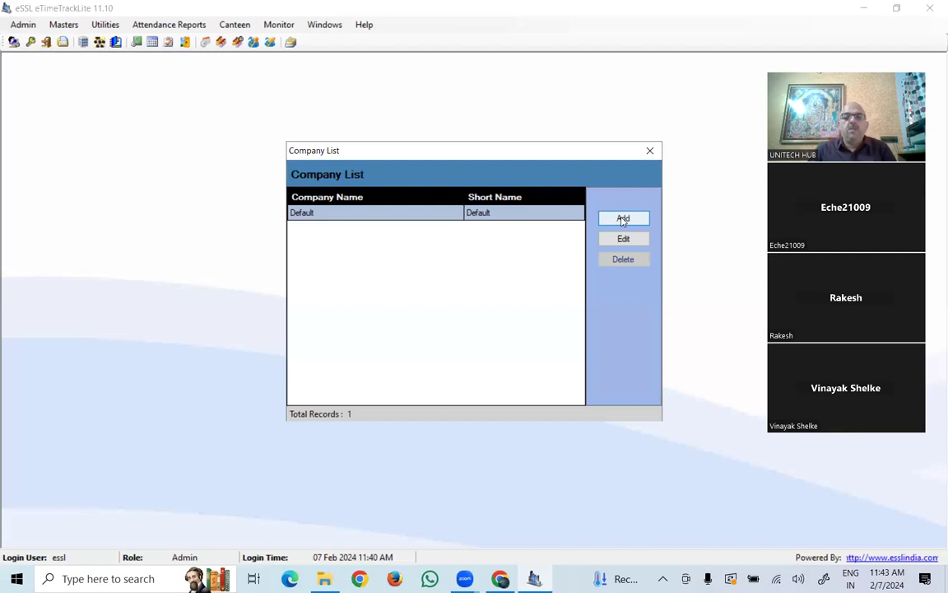
click(623, 219)
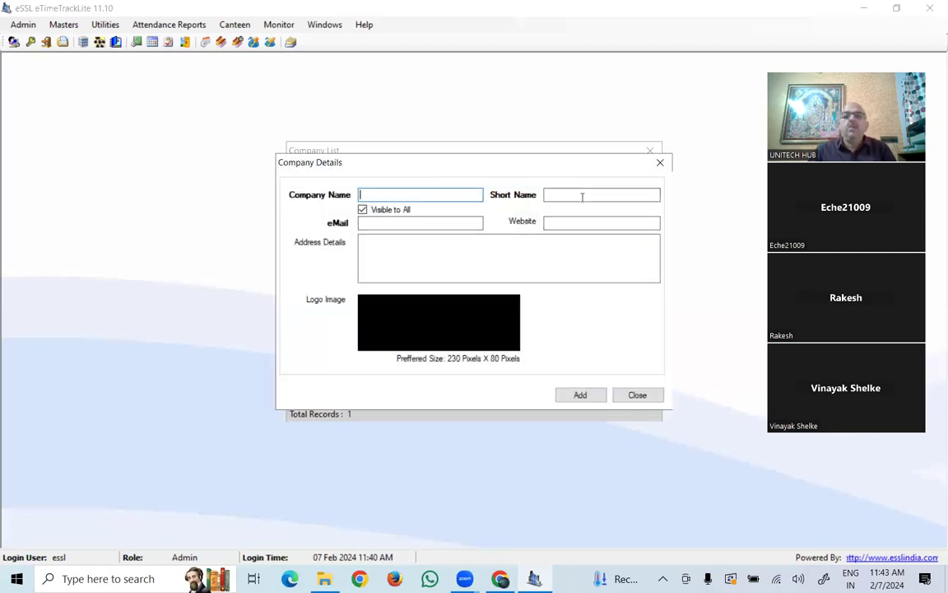
click(399, 223)
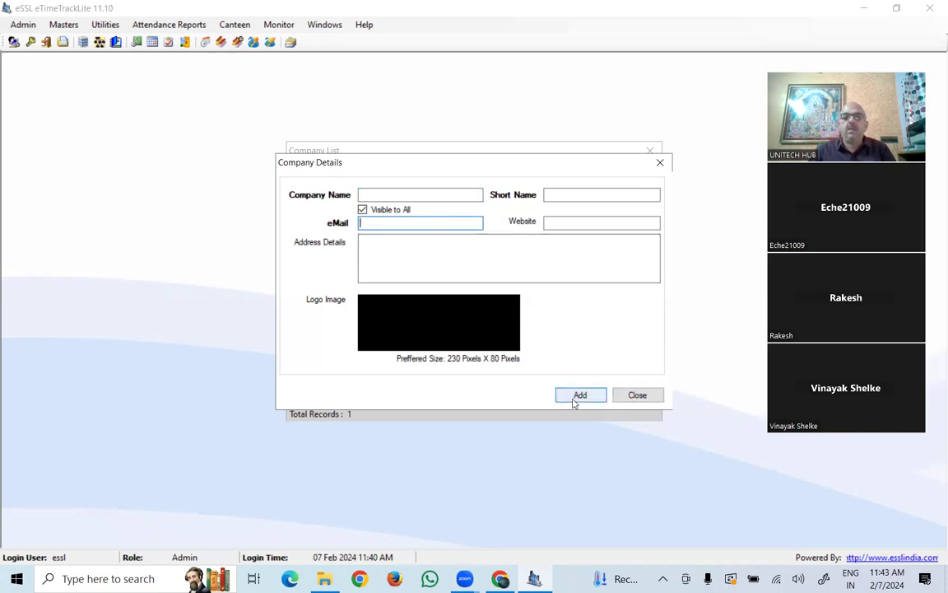
click(638, 397)
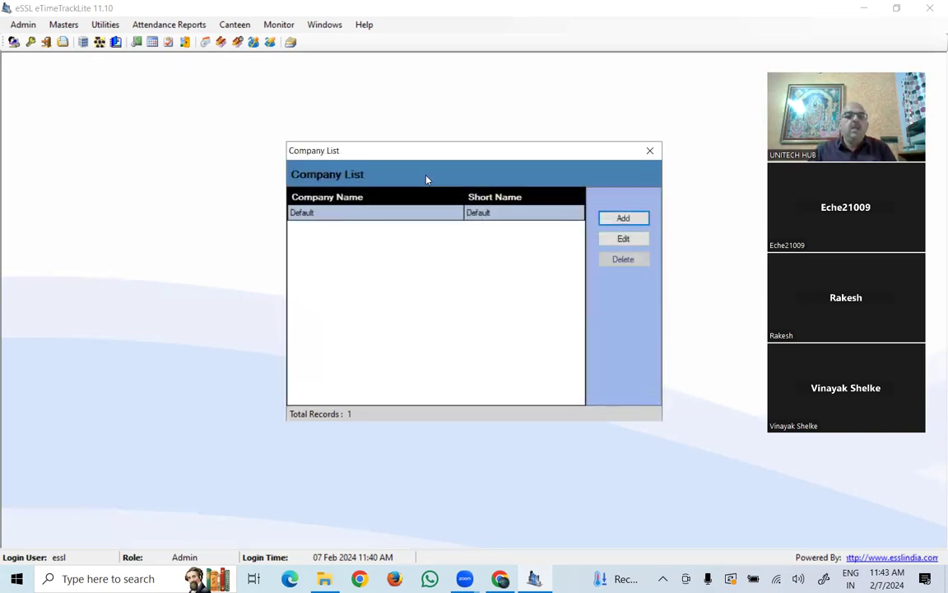
click(648, 151)
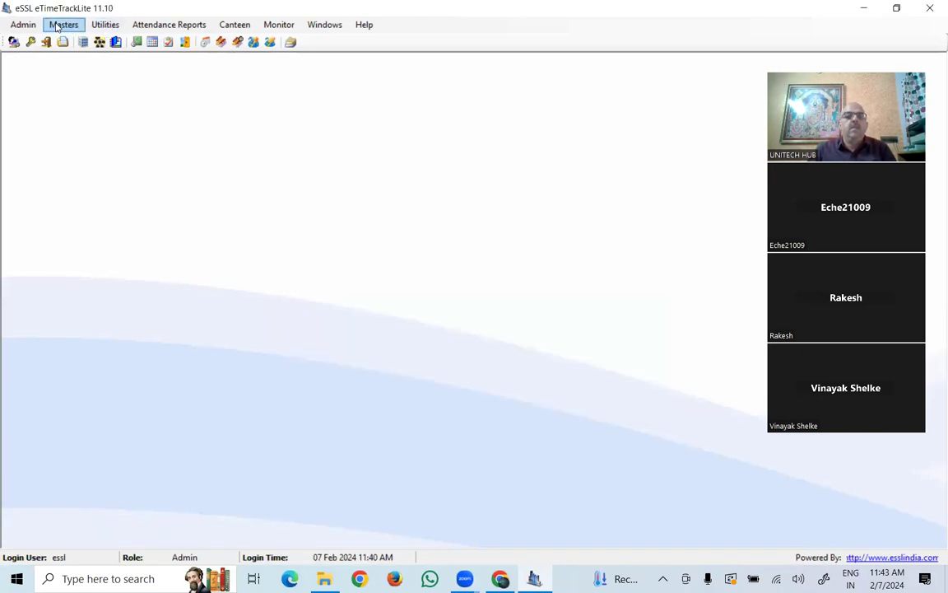
click(60, 25)
- In Master Settings, enable Fixed Shift with begin time 10:00 and end time 19:00
click(79, 57)
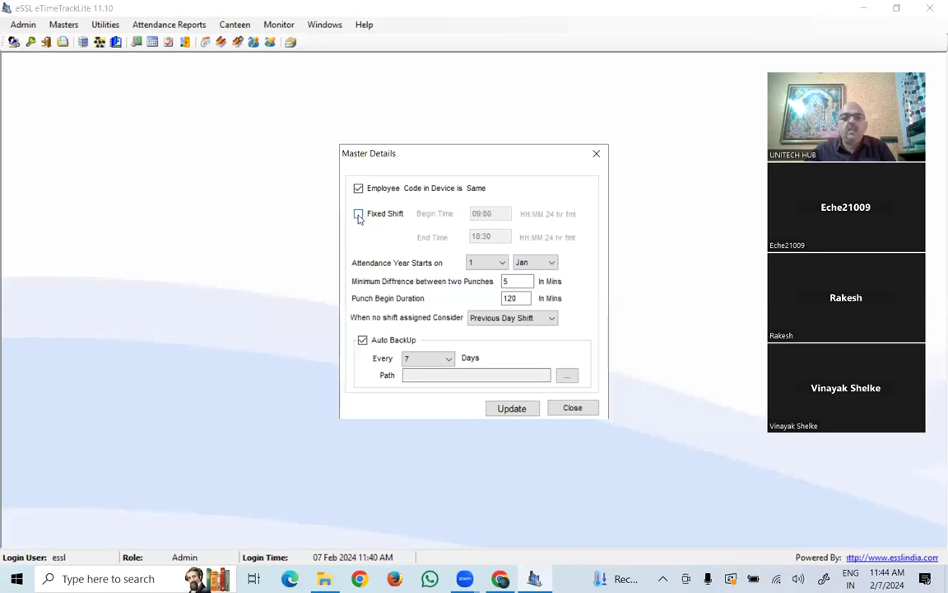
click(359, 214)
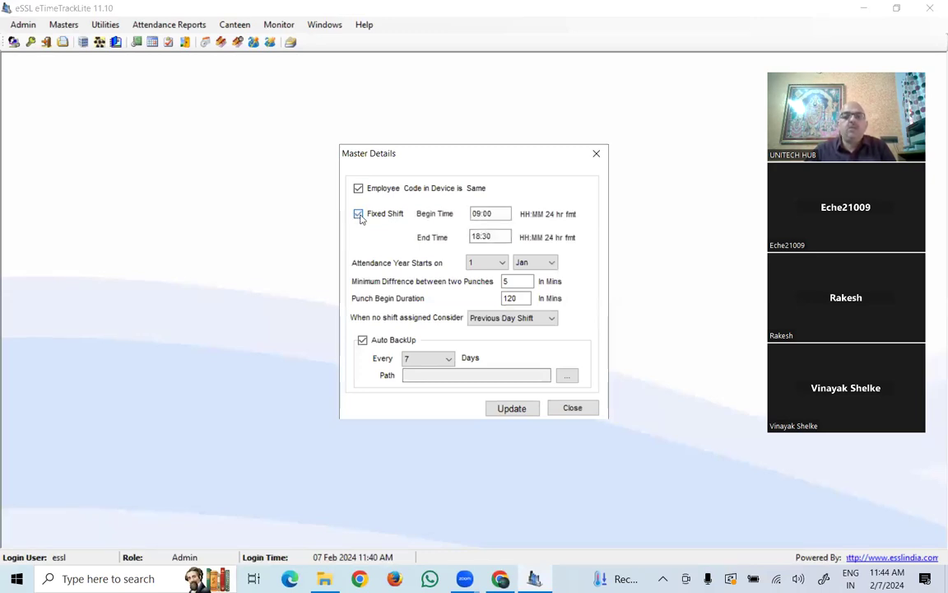
click(484, 214)
double_click(484, 213)
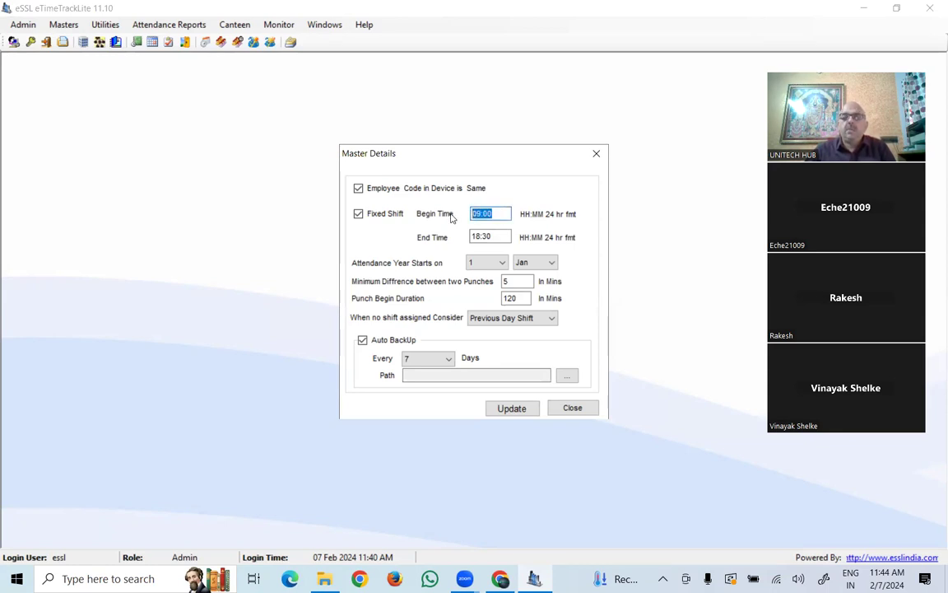
text(10:00)
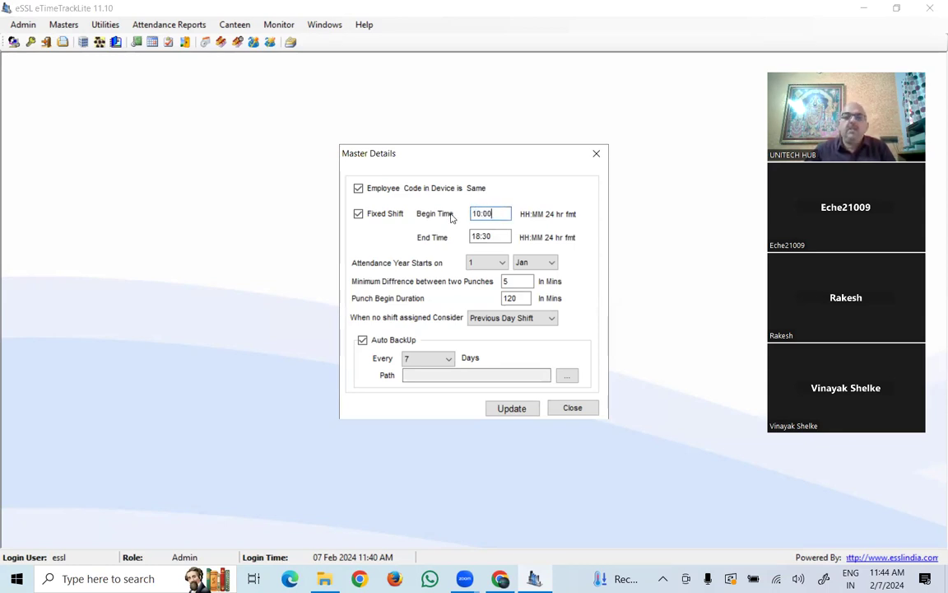
key(Tab)
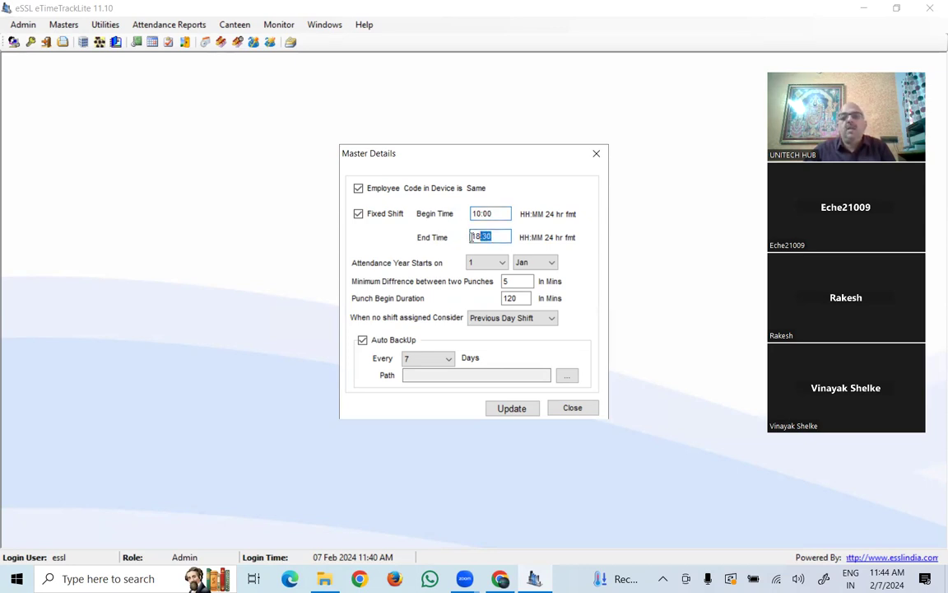
text(19:00)
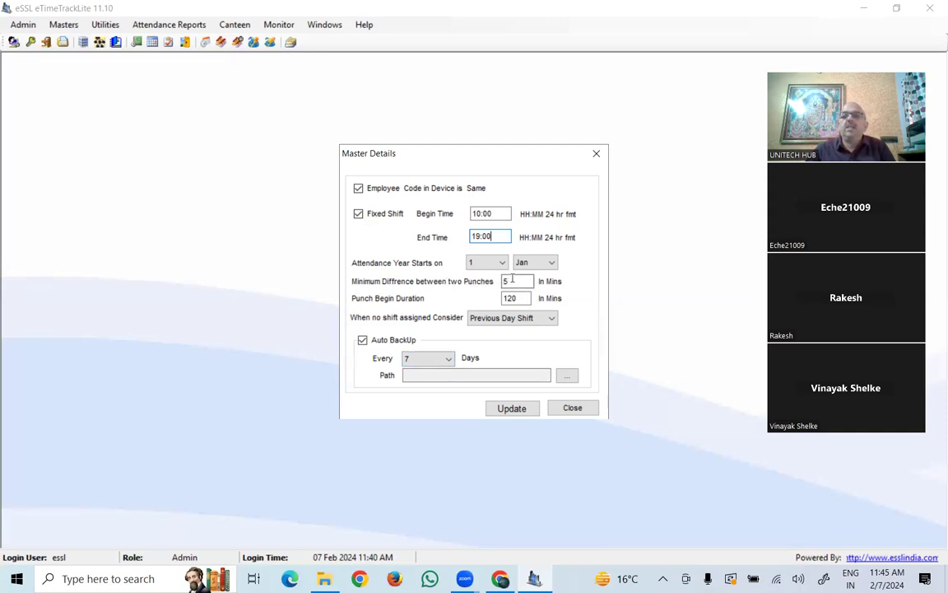
- Check the minimum punch difference and punch begin duration values, then close Master Details
drag(511, 279, 501, 280)
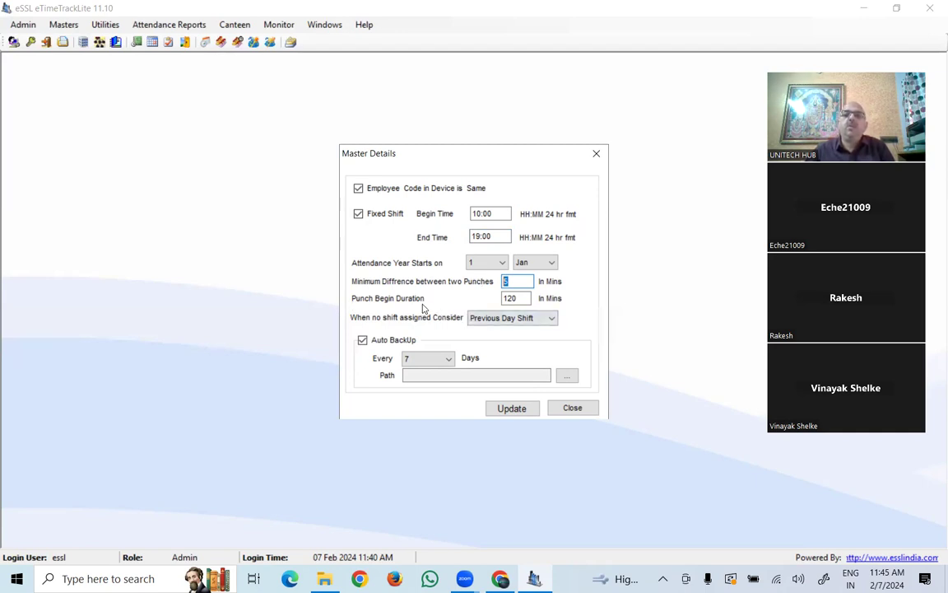
double_click(523, 298)
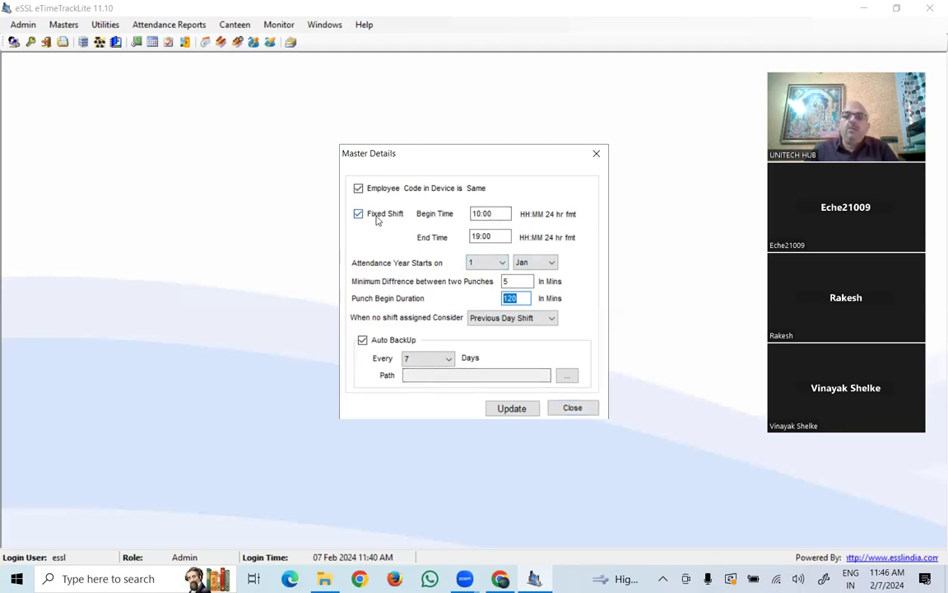
click(576, 411)
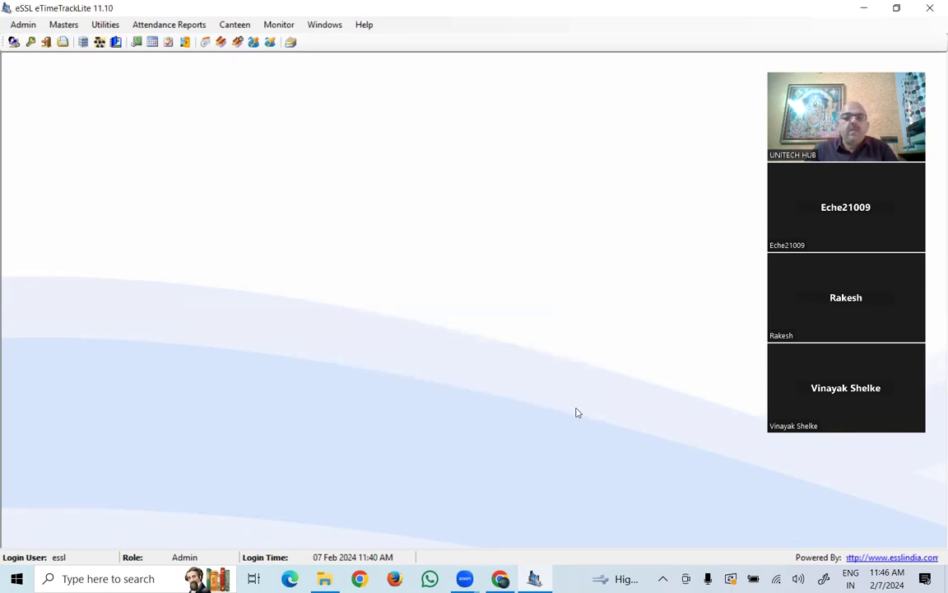
click(66, 25)
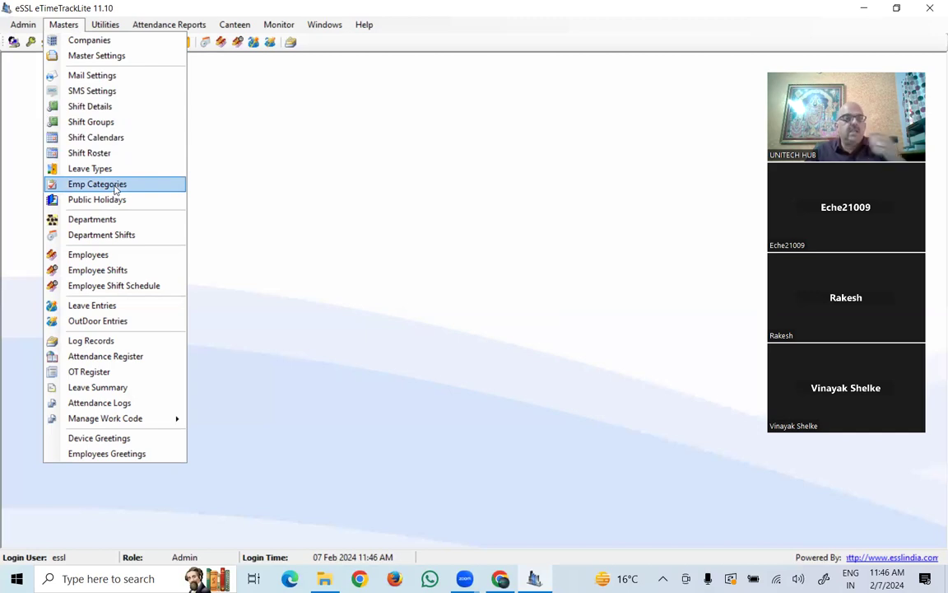
- Open Shift Details to list the shifts, showing General (GS) at 09:30–18:30
click(120, 109)
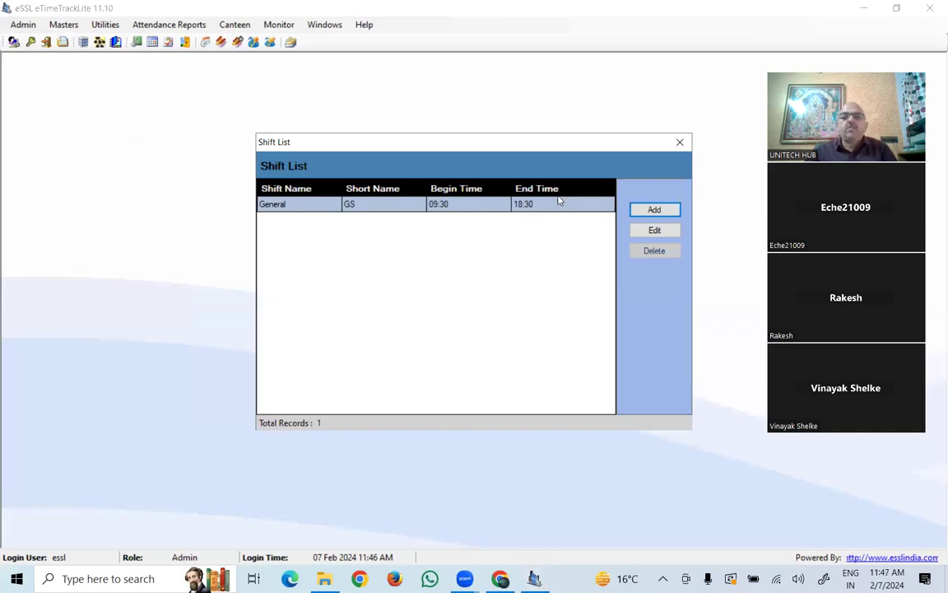
- Edit the General shift, changing its begin time to 10:00 and end time to 19:00
click(654, 231)
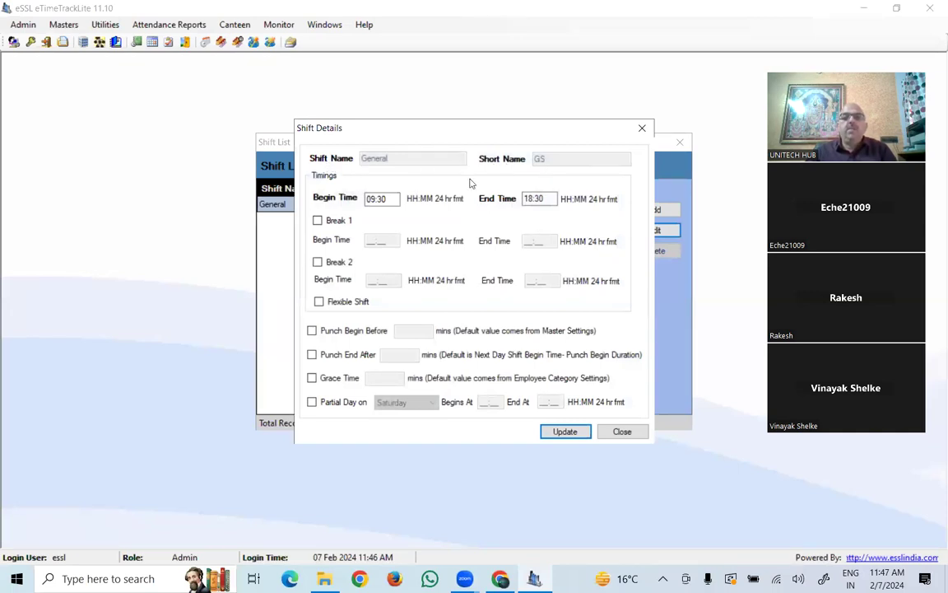
drag(392, 199, 339, 199)
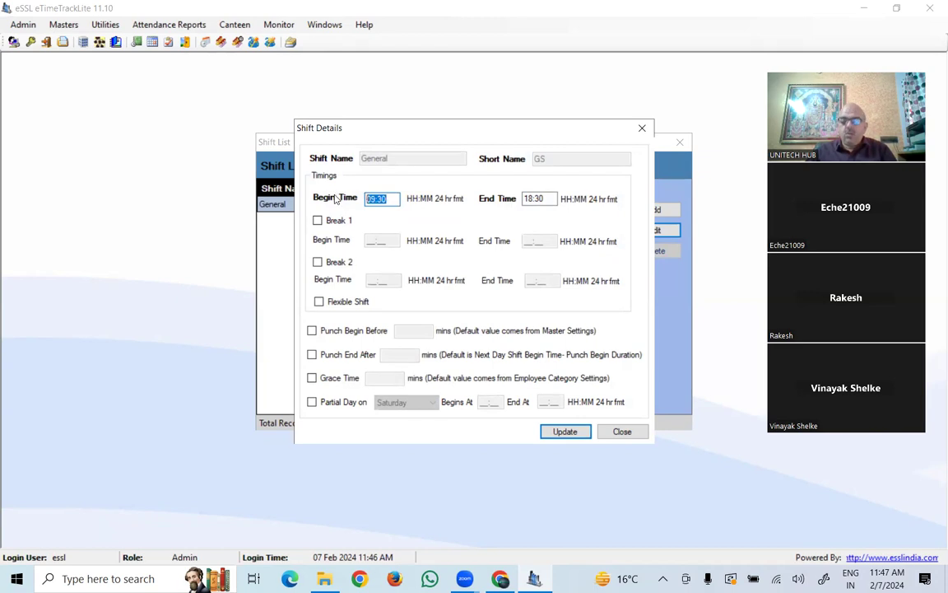
text(10:0)
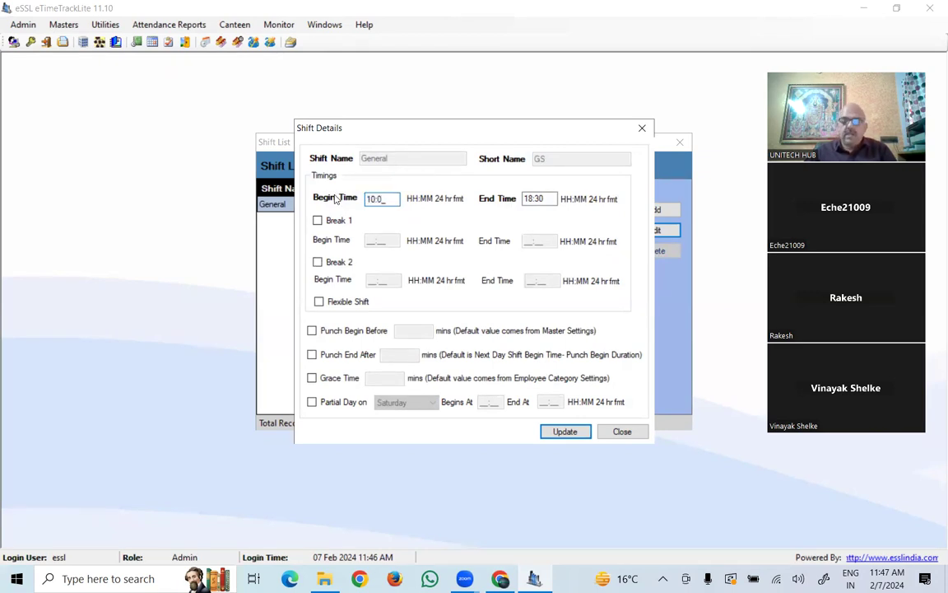
text(0)
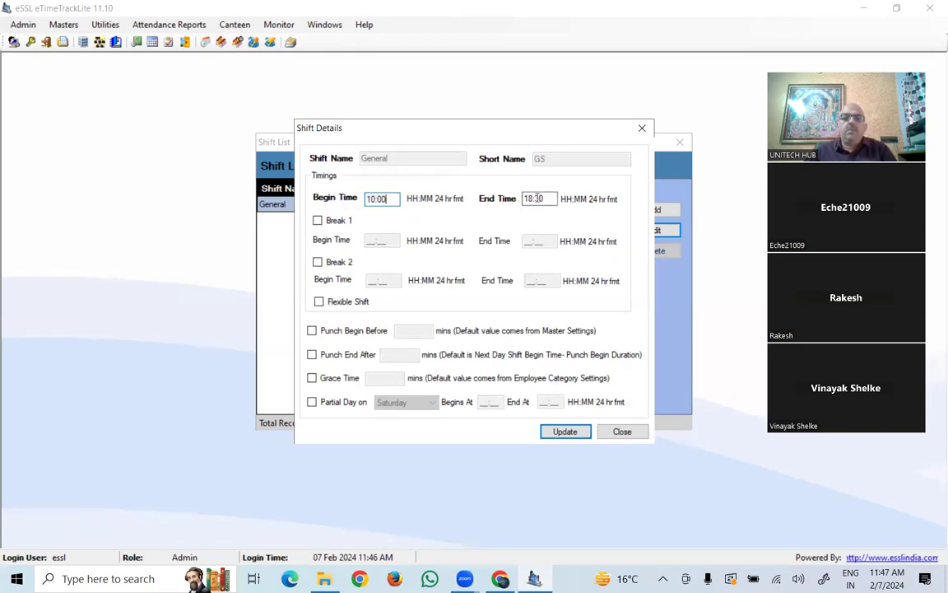
key(Tab)
text(1900)
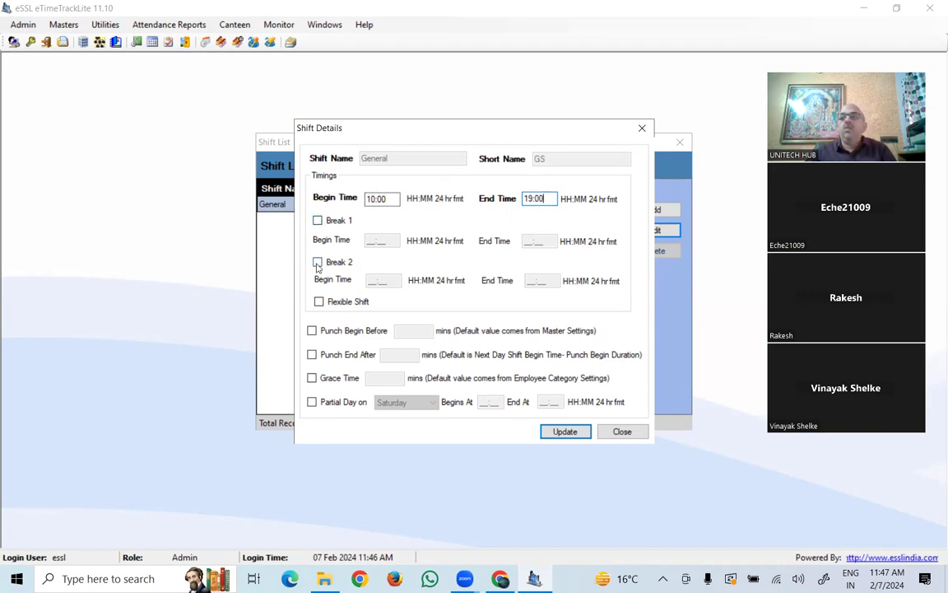
- Set the General shift's begin time to 08:00 and enable Break 1 from 14:00 to 16:00
click(318, 220)
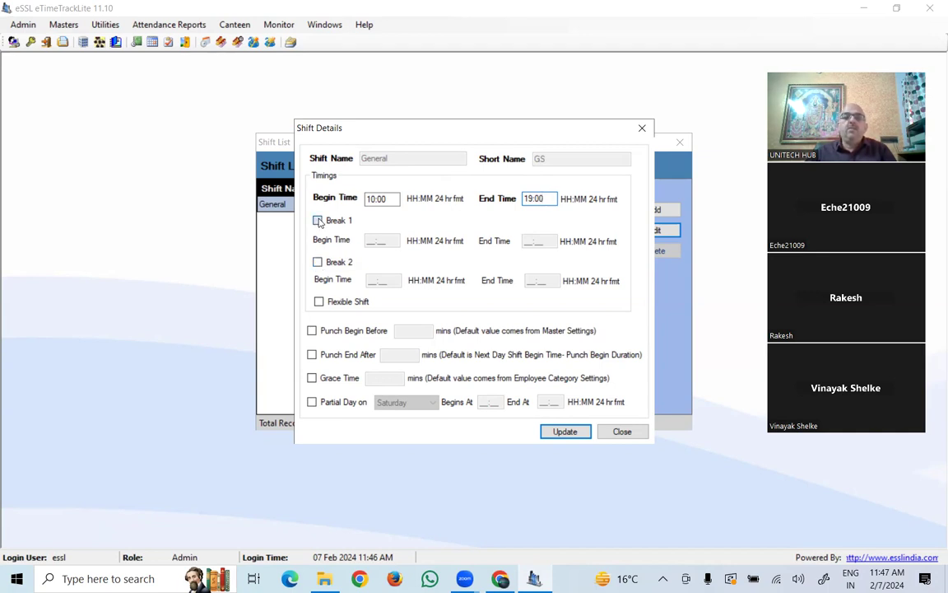
double_click(378, 201)
text(0800)
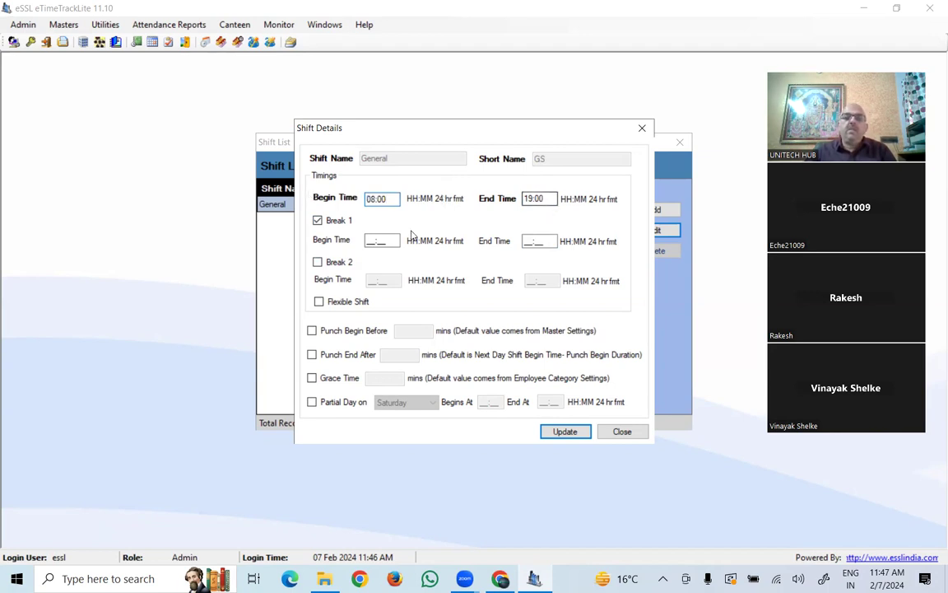
click(374, 240)
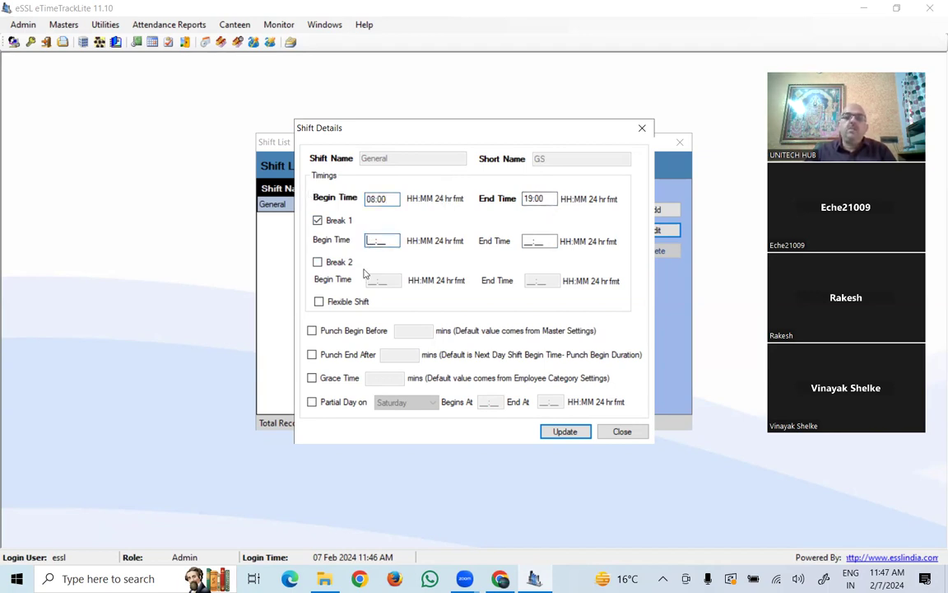
text(1400)
click(529, 243)
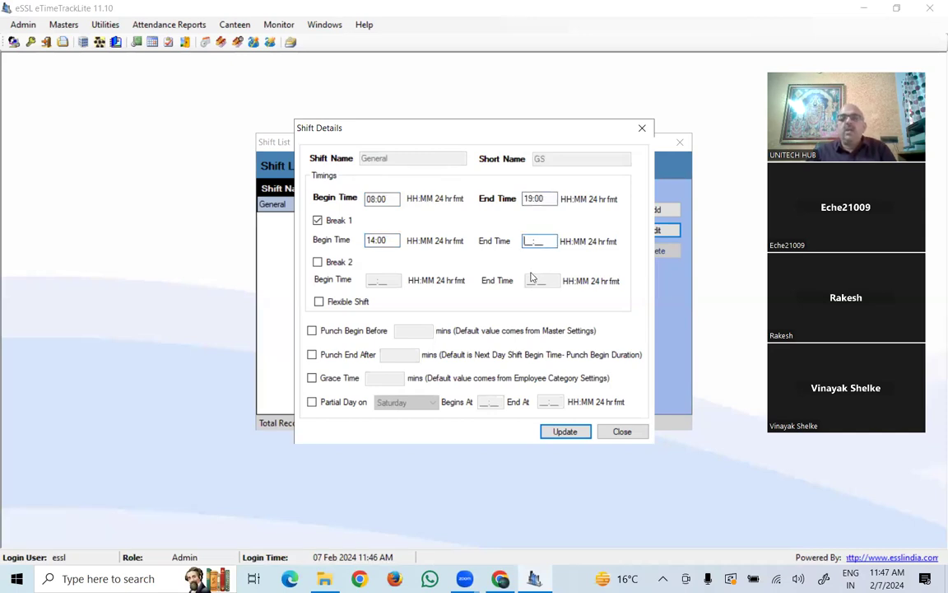
text(1600)
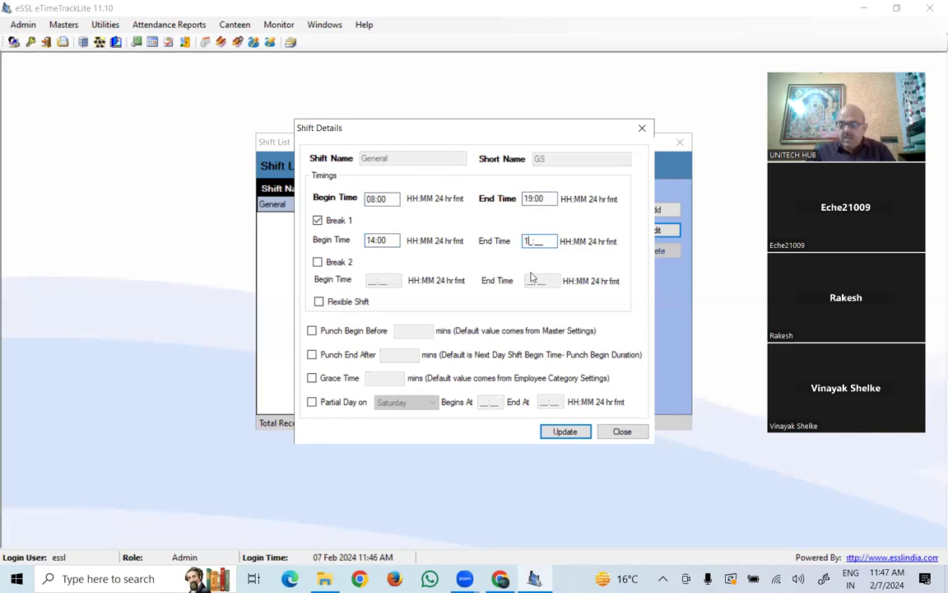
- Change the shift end time to 23:00 and recheck the 08:00, 14:00 and 23:00 values
click(537, 197)
double_click(535, 198)
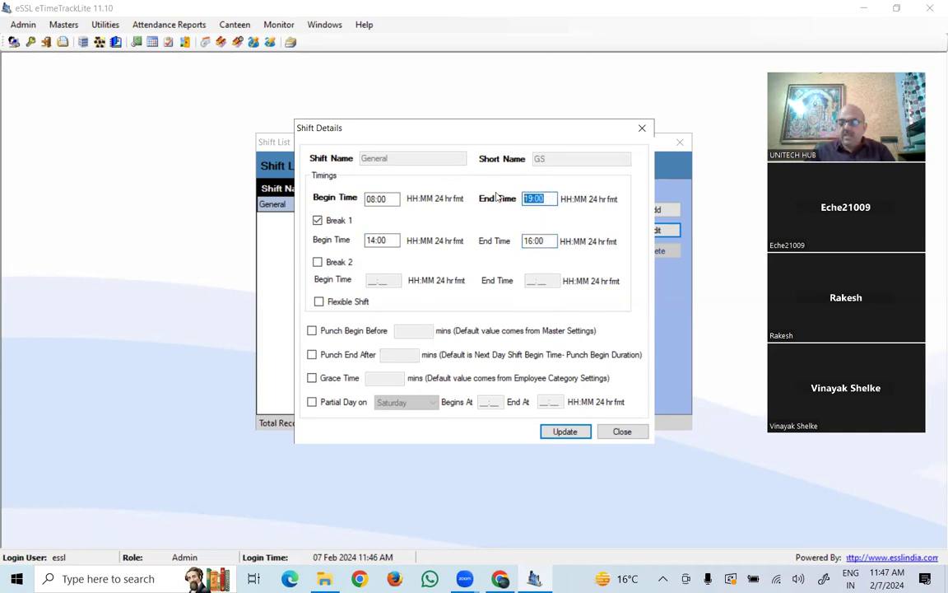
key(BackSpace)
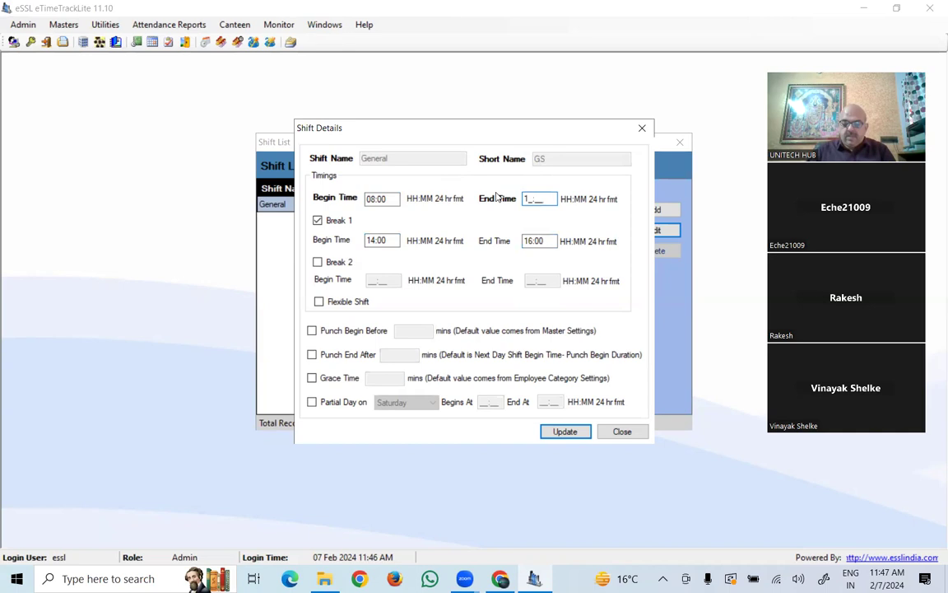
text(2300)
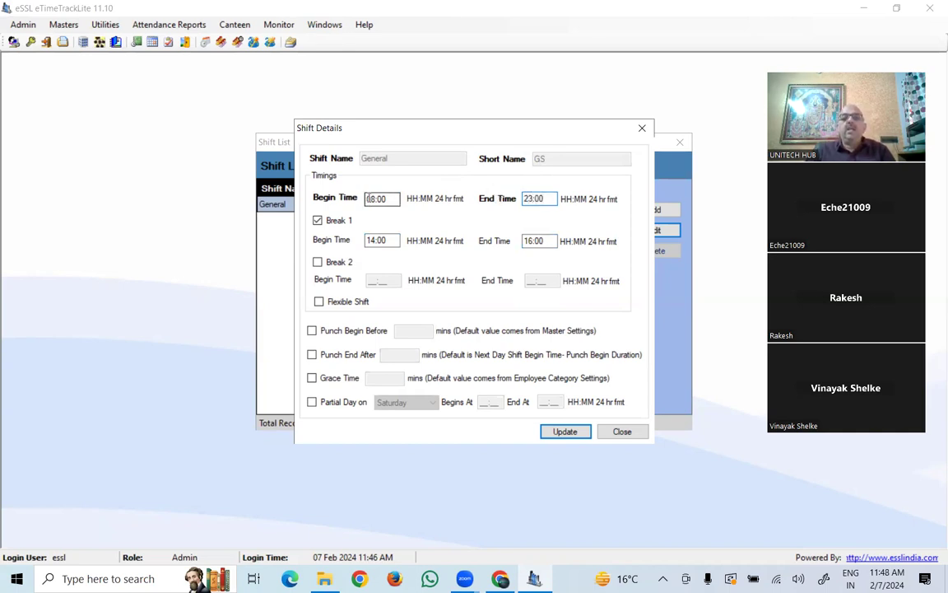
drag(369, 199, 395, 198)
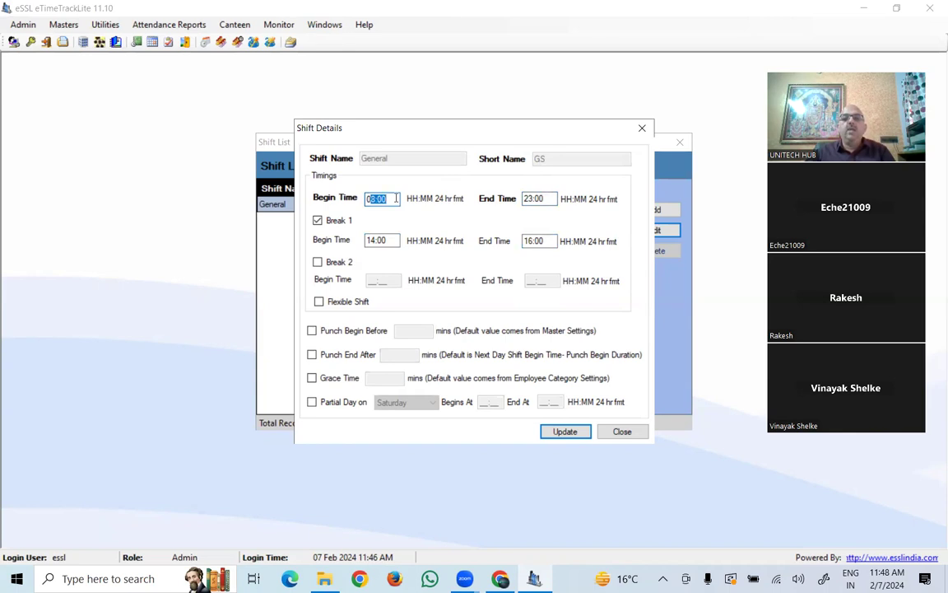
drag(394, 241, 350, 237)
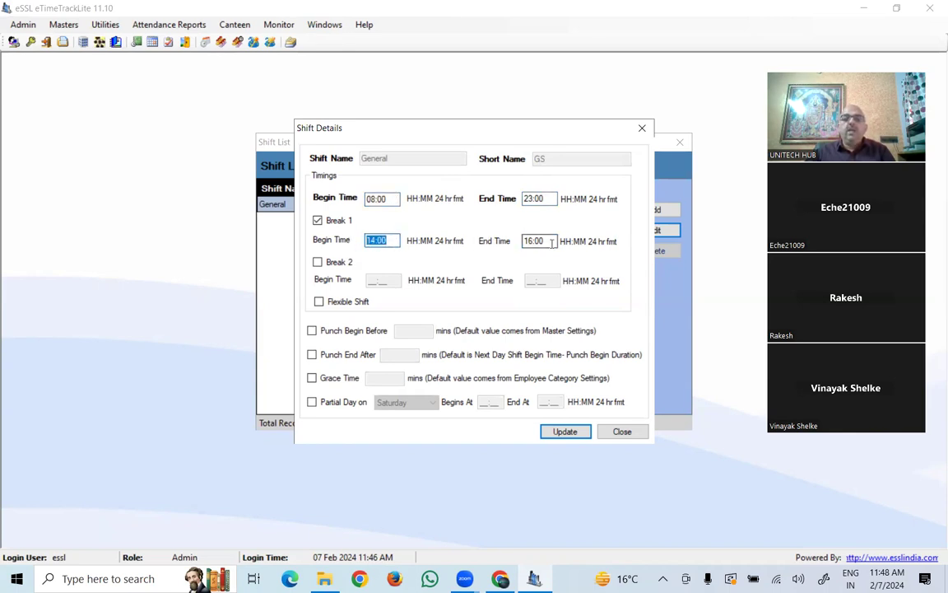
key(Tab)
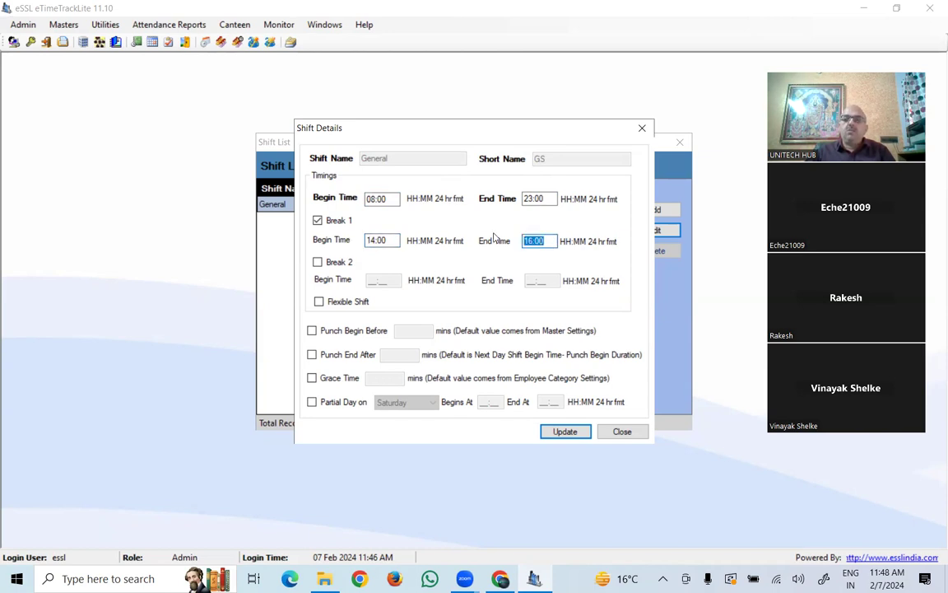
click(547, 197)
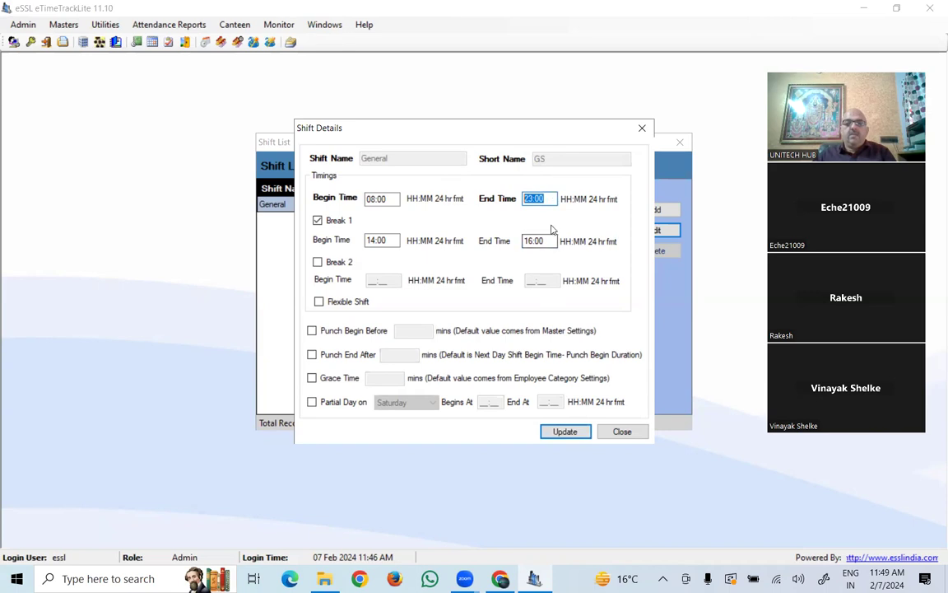
- Update the General shift, cancel a blank new shift, and close the Shift List
click(566, 434)
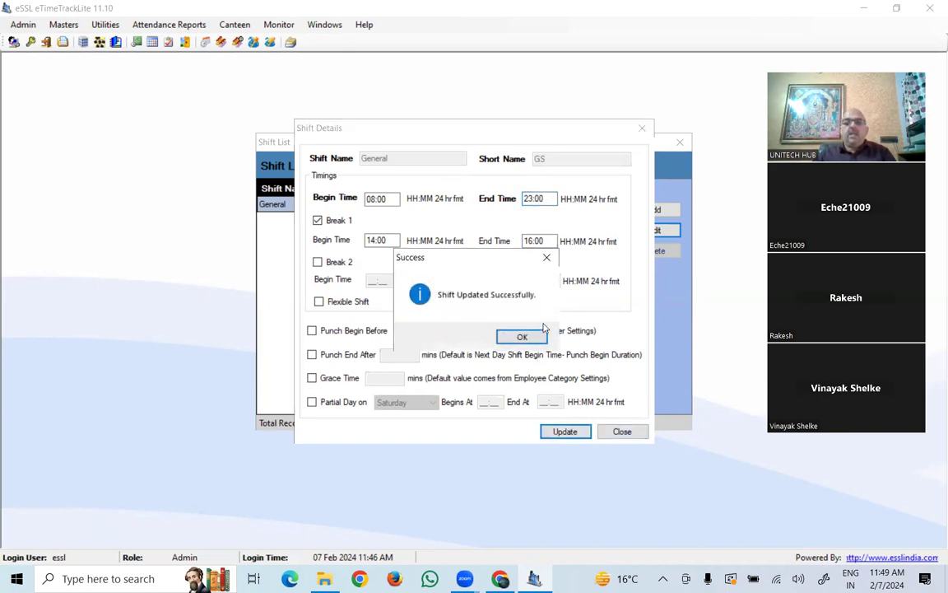
click(521, 337)
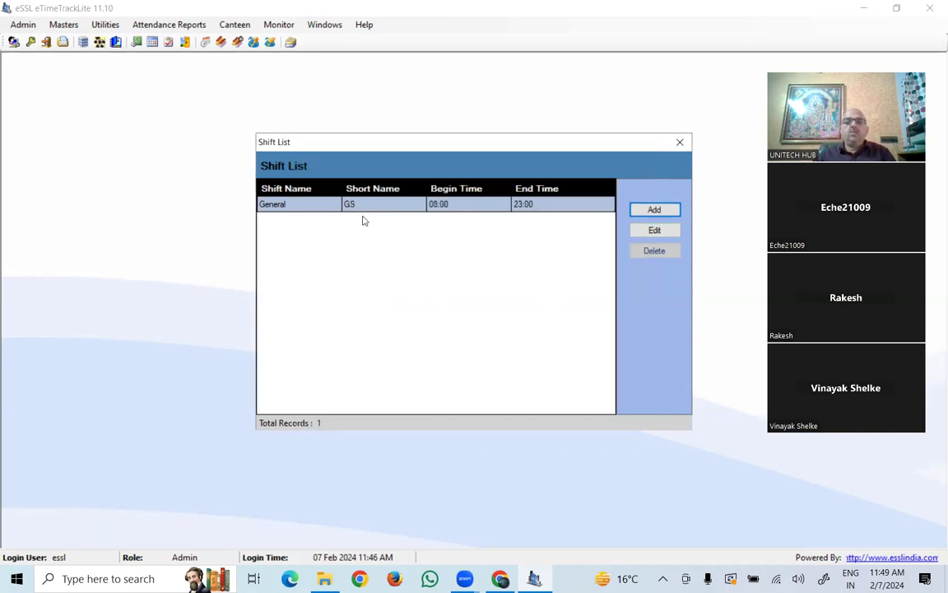
click(642, 209)
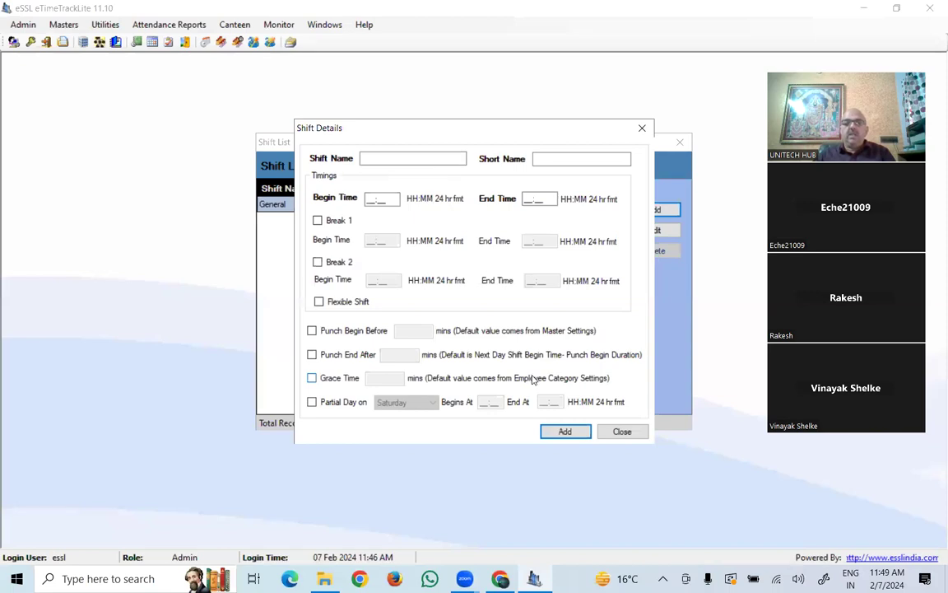
click(623, 432)
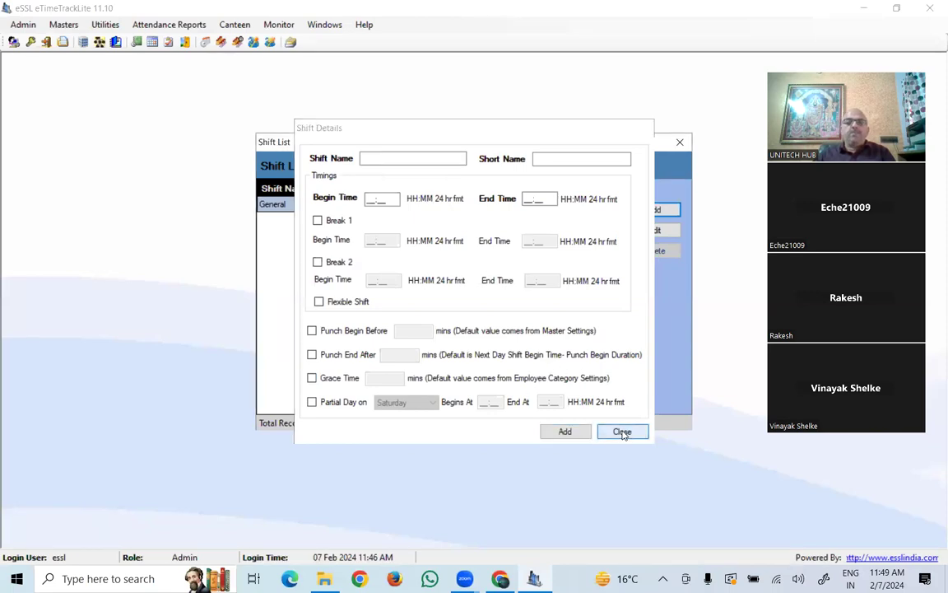
click(679, 143)
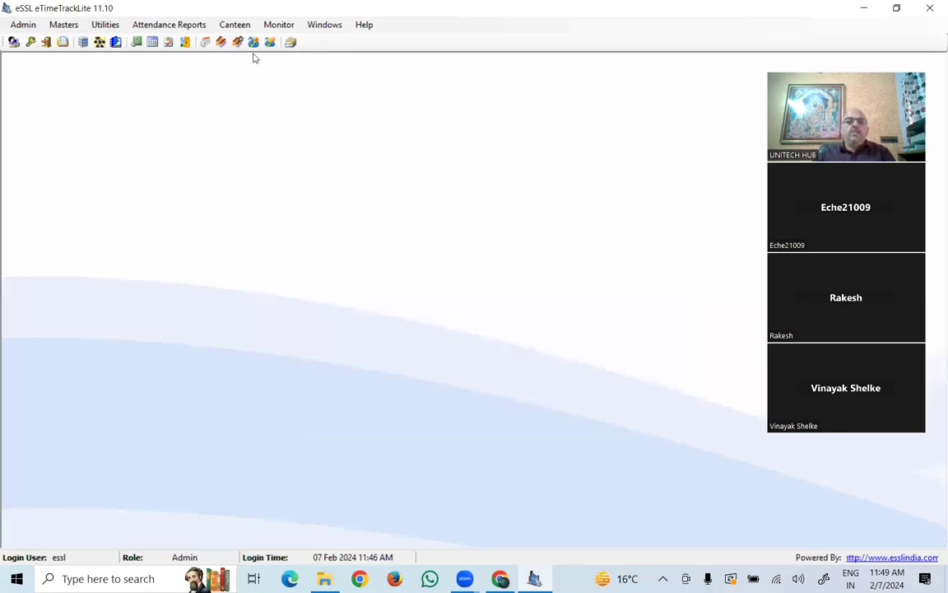
click(53, 25)
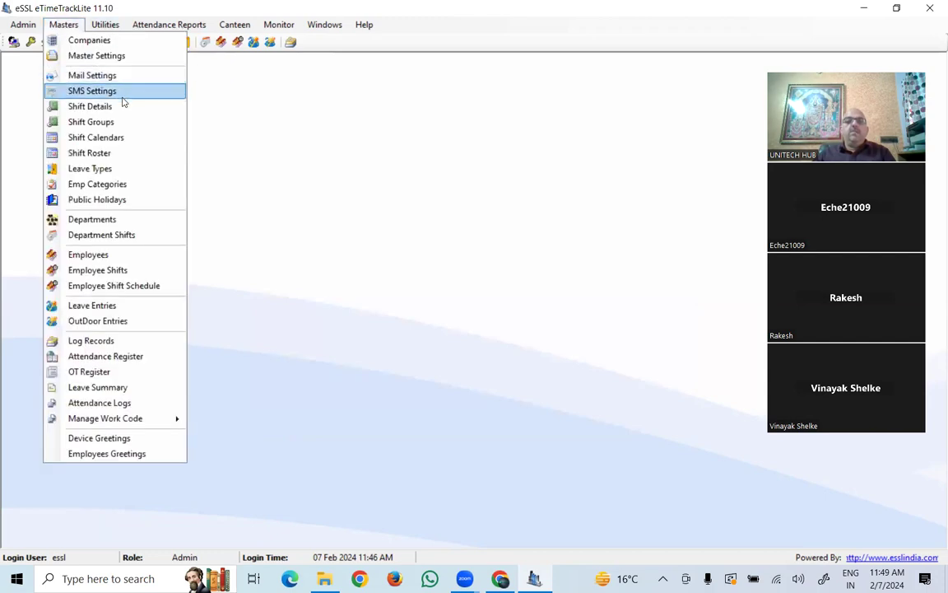
- Open the empty Shift Groups list from the Masters menu and start a new shift group
click(59, 26)
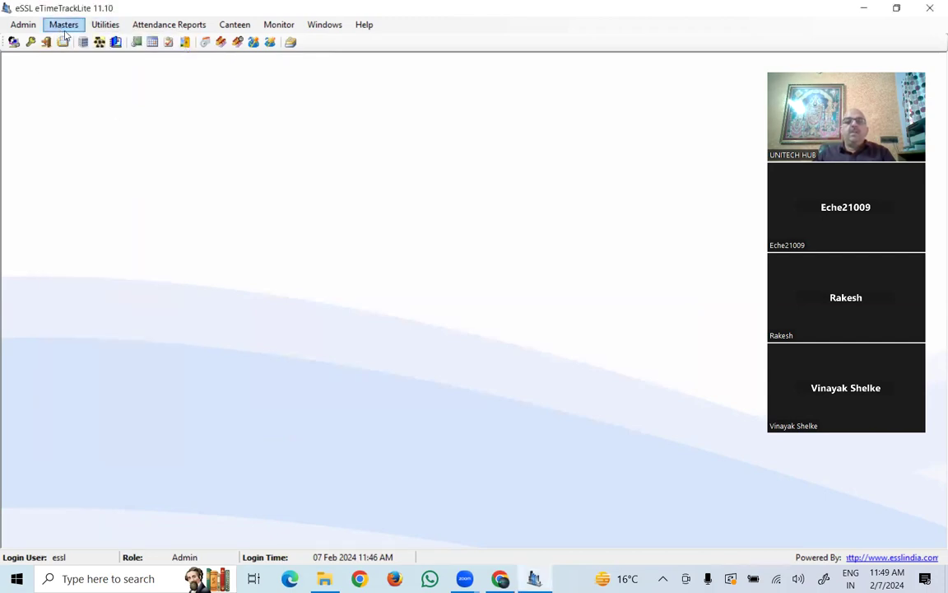
click(73, 25)
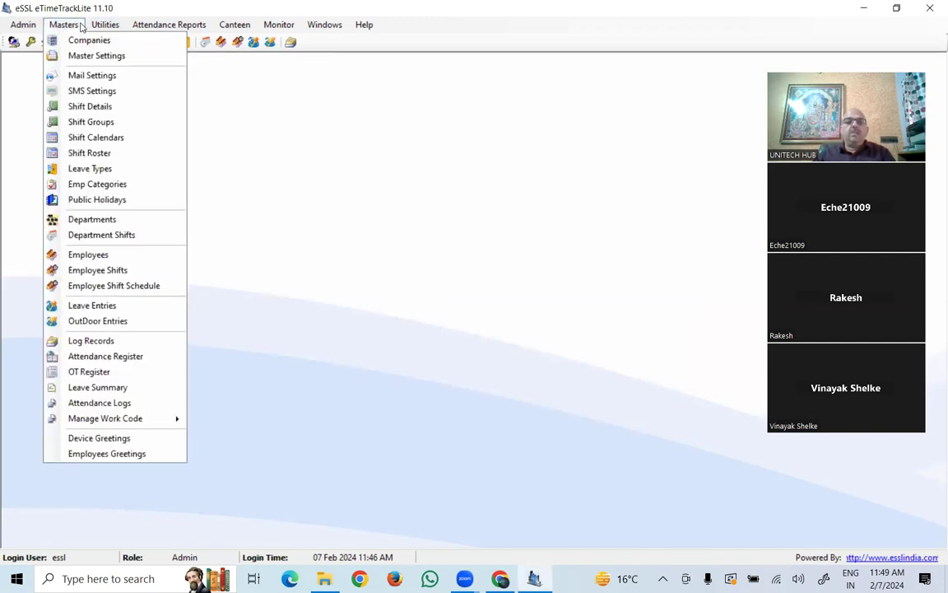
click(91, 122)
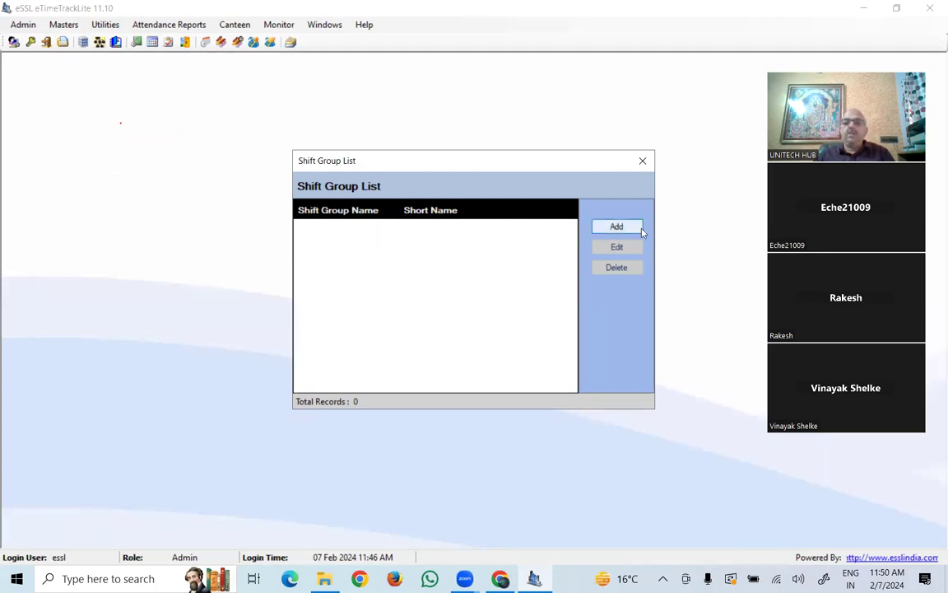
click(599, 227)
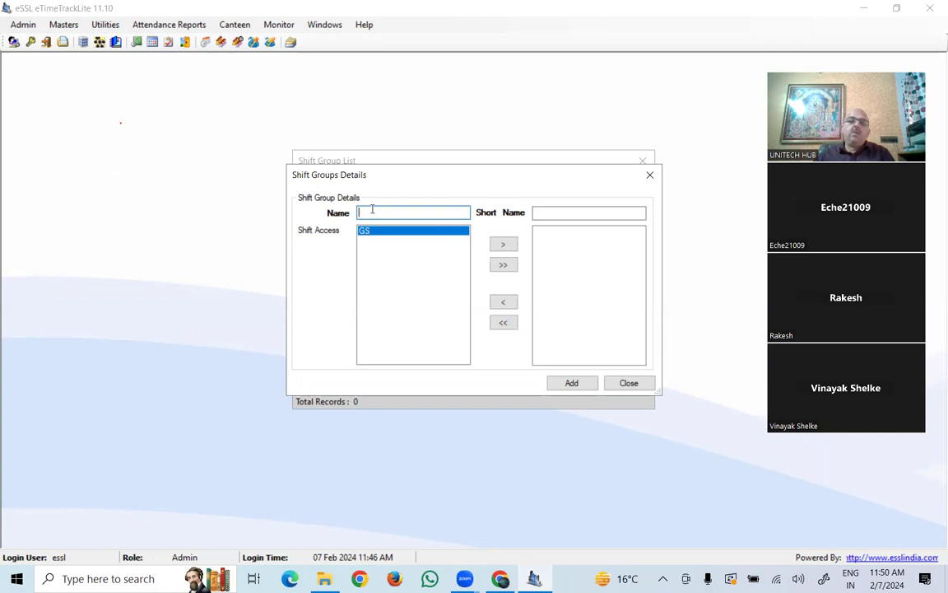
- Enter GS as both the shift group's name and short name
text(gs)
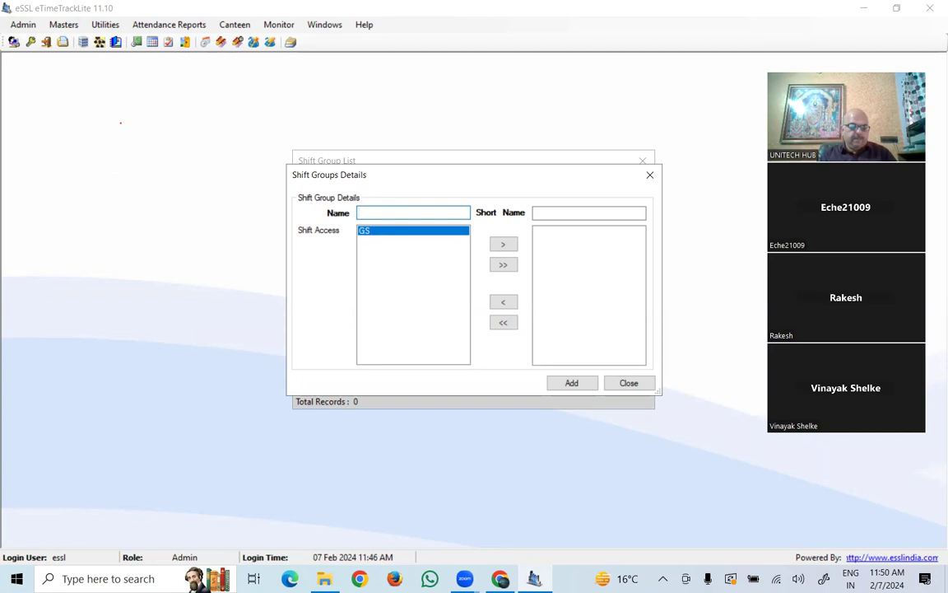
text(GS)
key(Tab)
text(GS)
- Move the GS shift into the group's Shift Access list and save the GS group
click(377, 238)
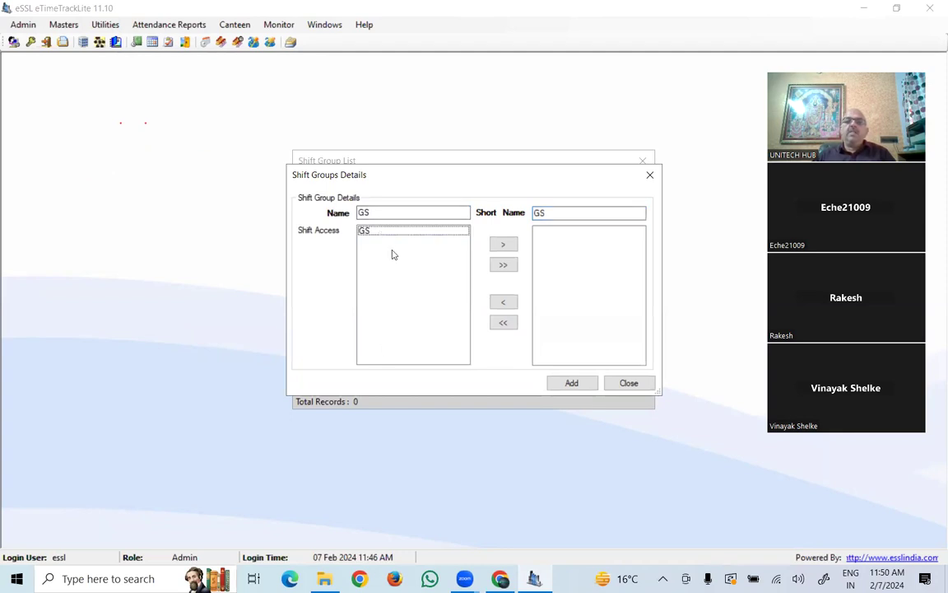
click(376, 239)
click(376, 238)
click(377, 239)
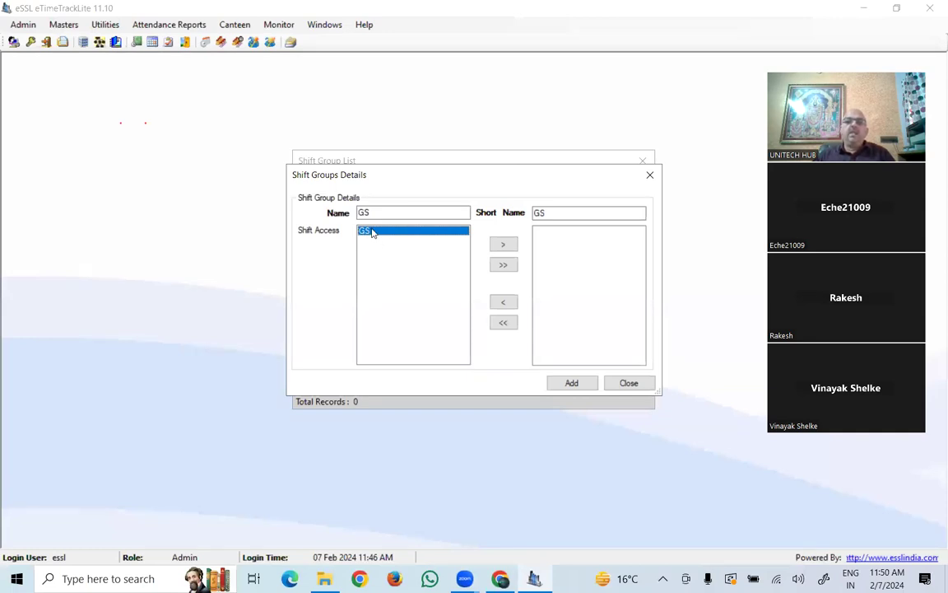
click(370, 238)
click(375, 238)
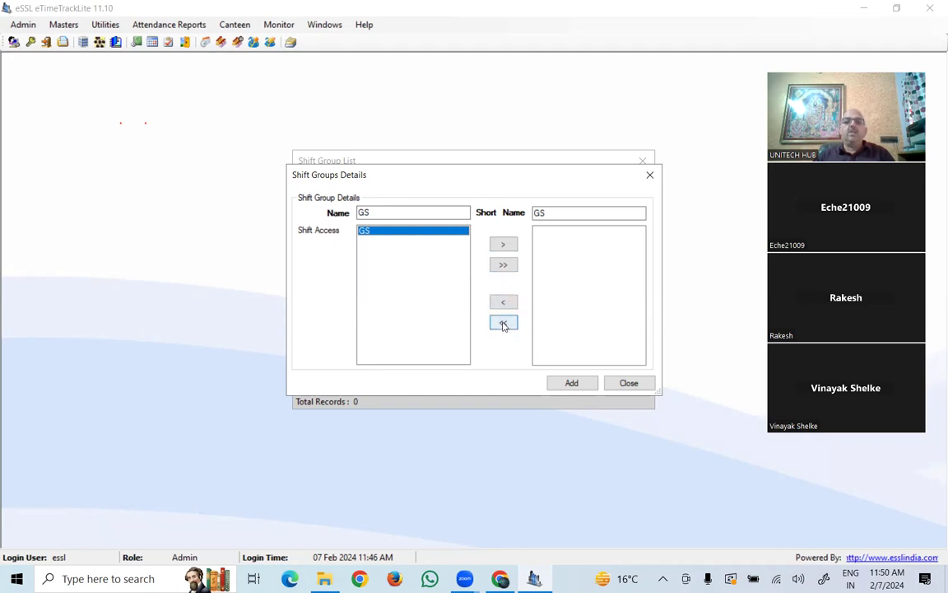
click(504, 245)
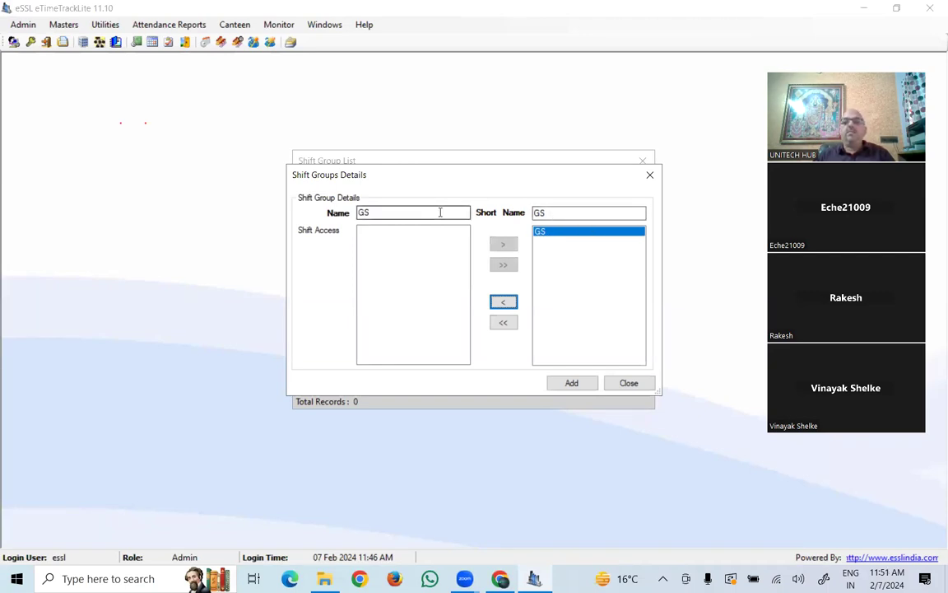
click(568, 383)
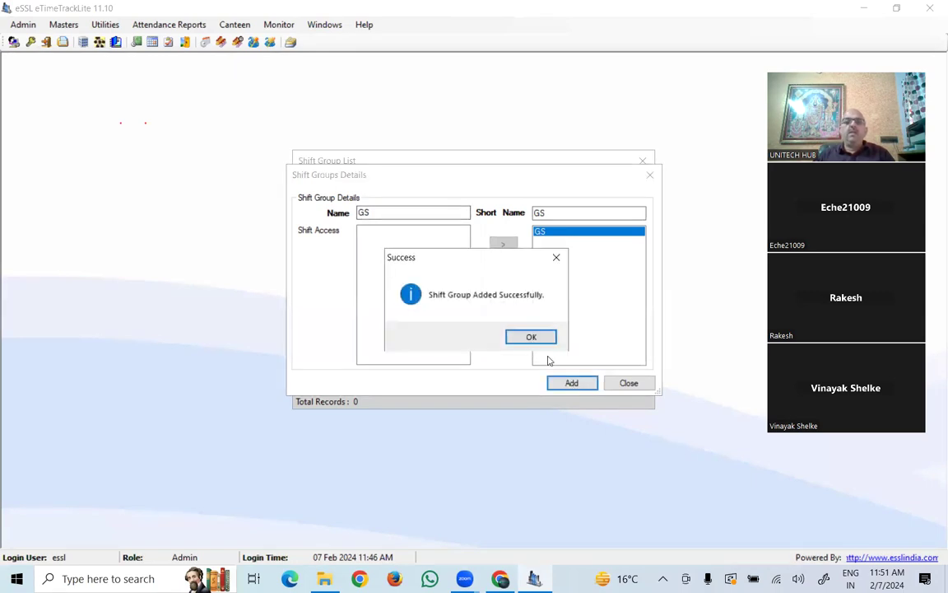
- Acknowledge the GS group confirmation, close the Shift Group List, and reopen Shift Details
click(532, 337)
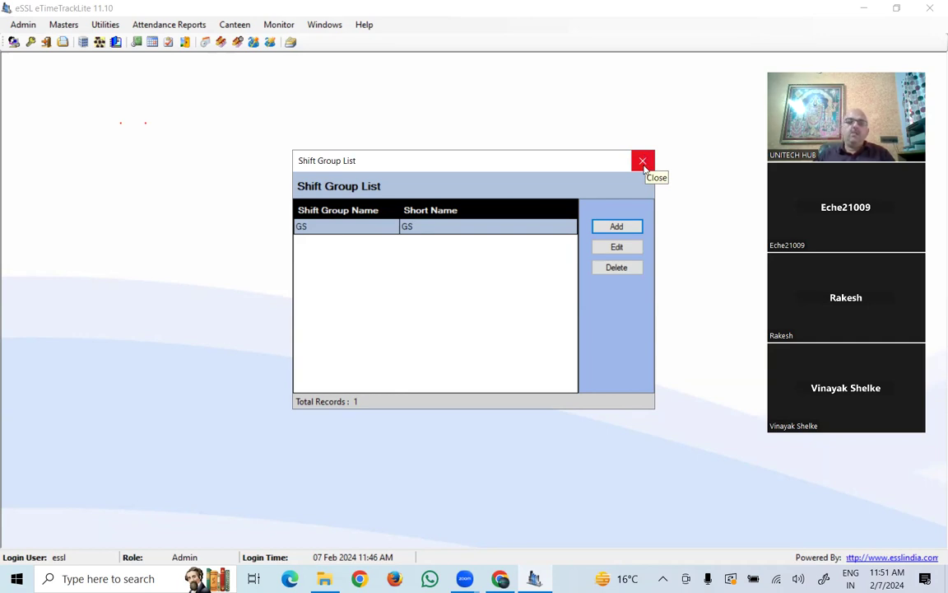
key(Escape)
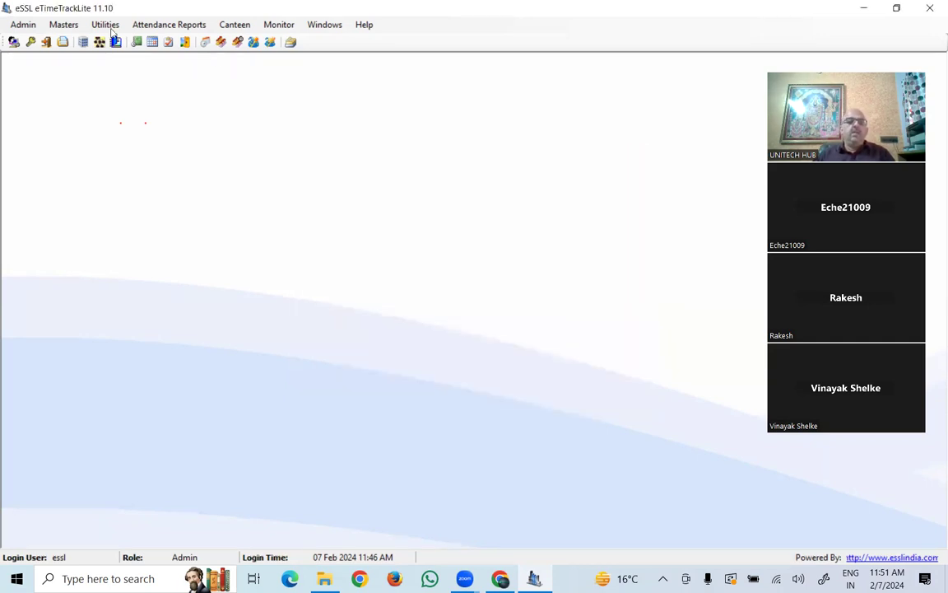
click(63, 24)
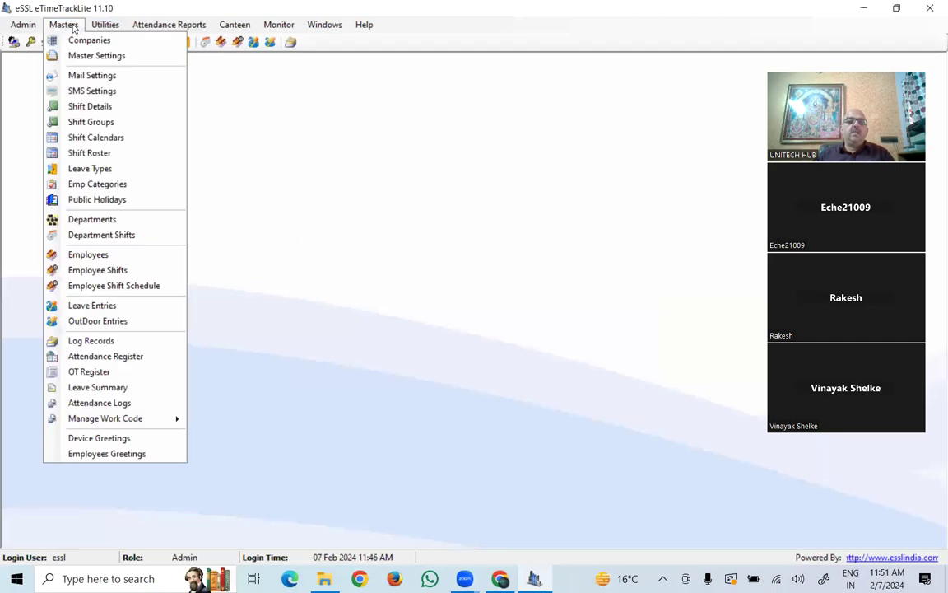
click(91, 107)
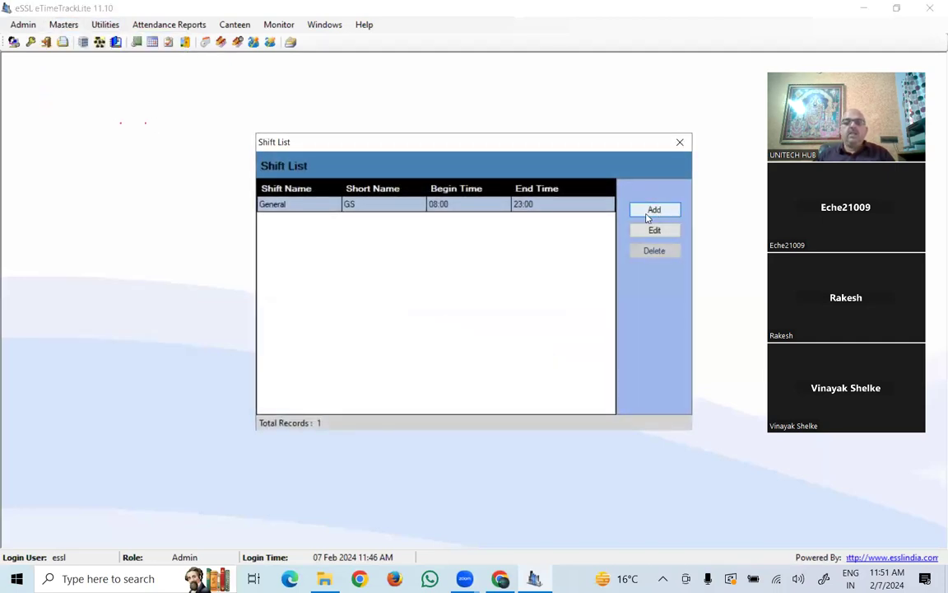
- Add a RES shift (short name RES, 12:00–20:00), then close the Shift List
click(654, 211)
click(387, 159)
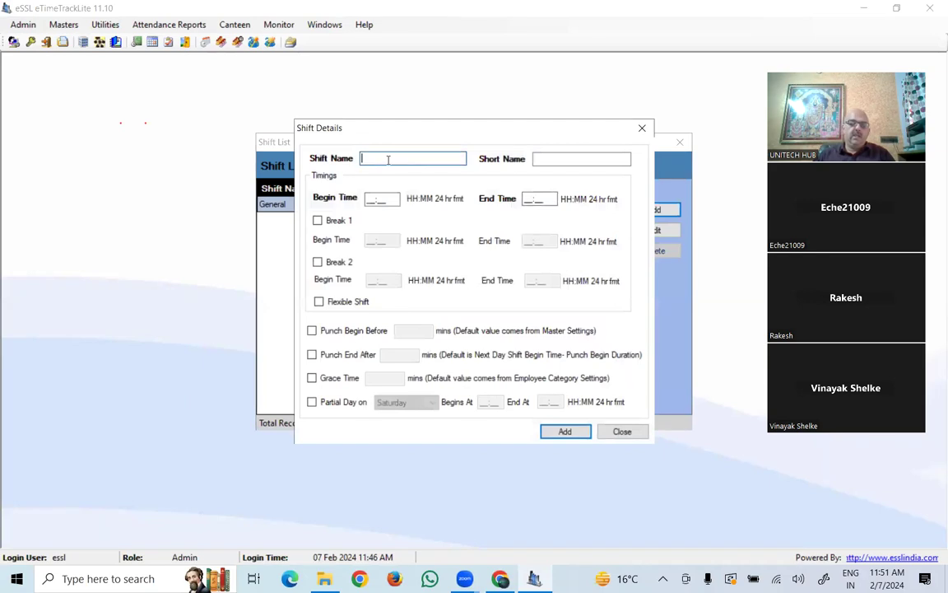
text(RES)
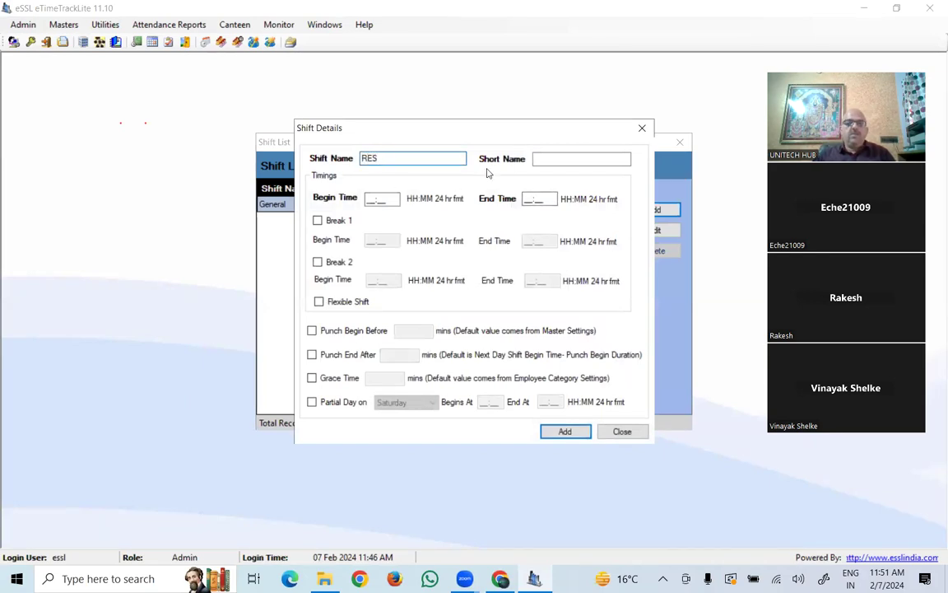
click(567, 159)
text(RES)
click(372, 200)
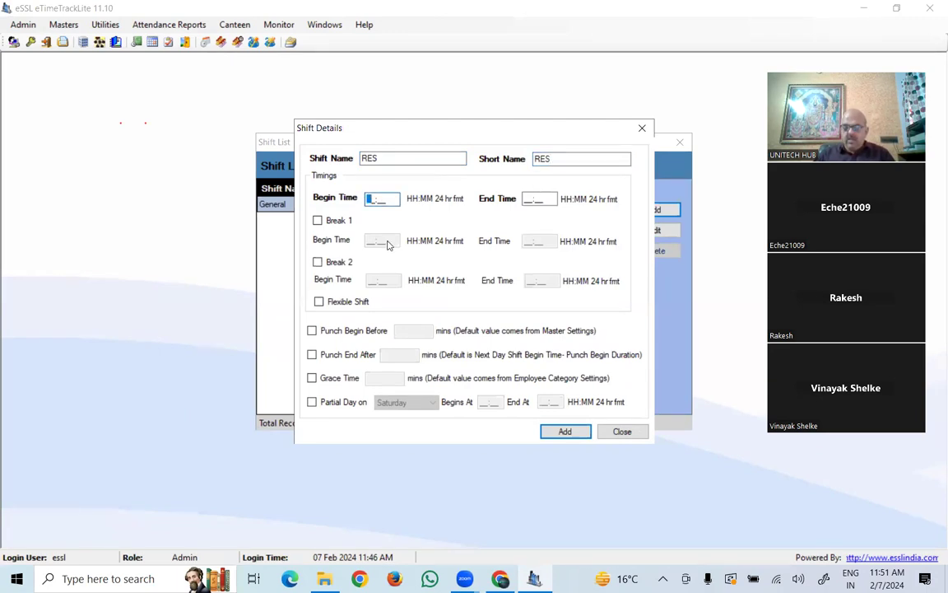
text(12:__)
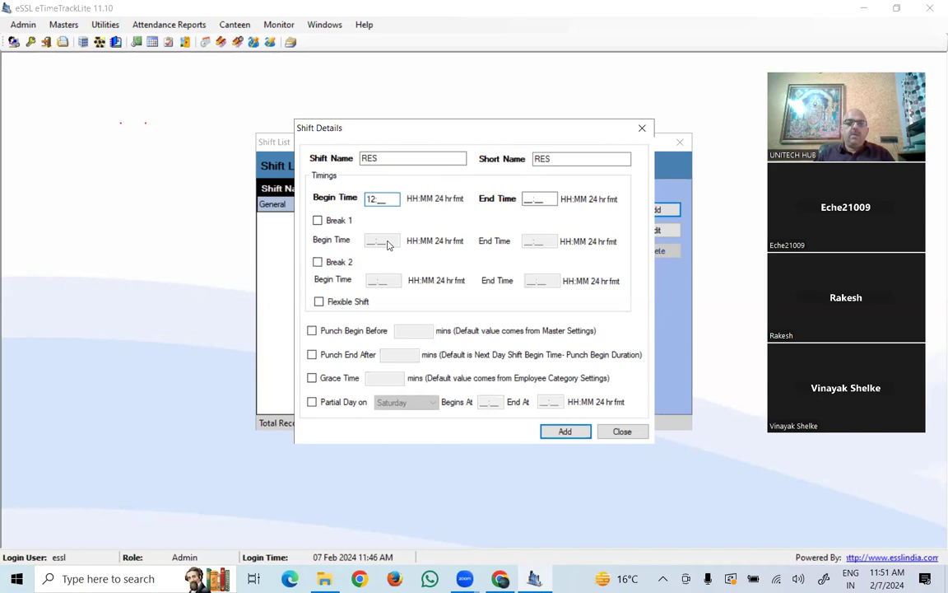
text(200)
text(20)
text(00)
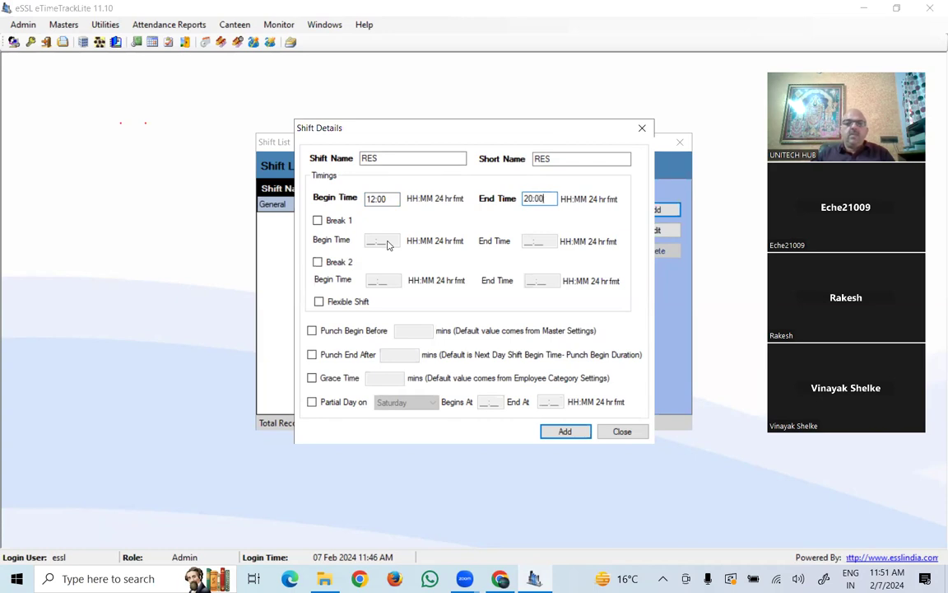
click(564, 430)
click(517, 337)
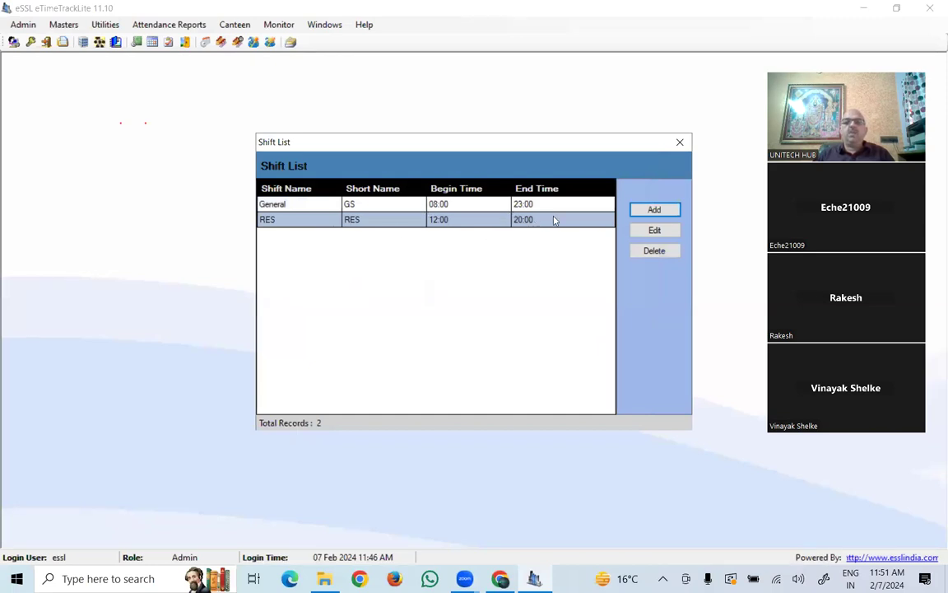
click(681, 143)
- Start a new shift group with RES as its name and short name
click(56, 27)
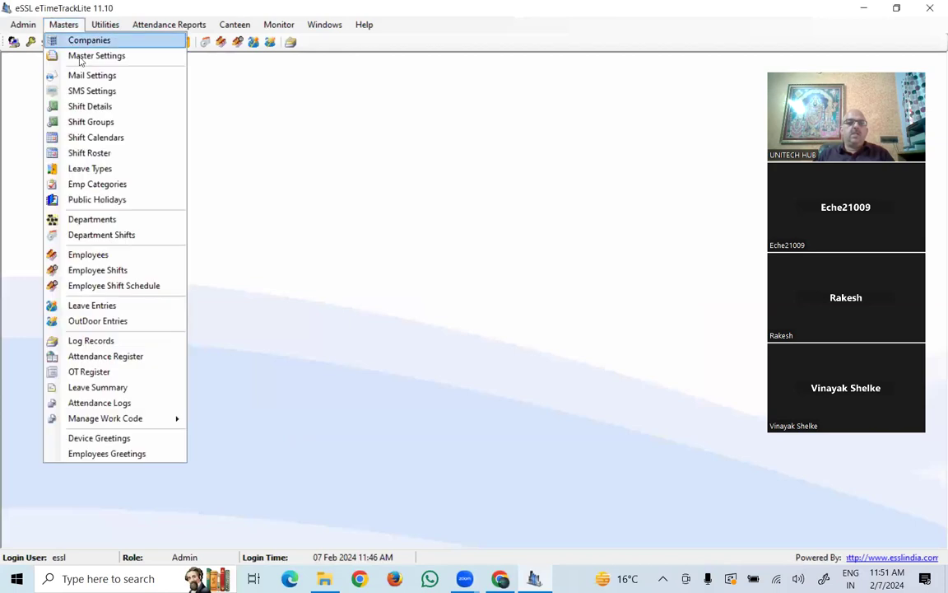
click(116, 124)
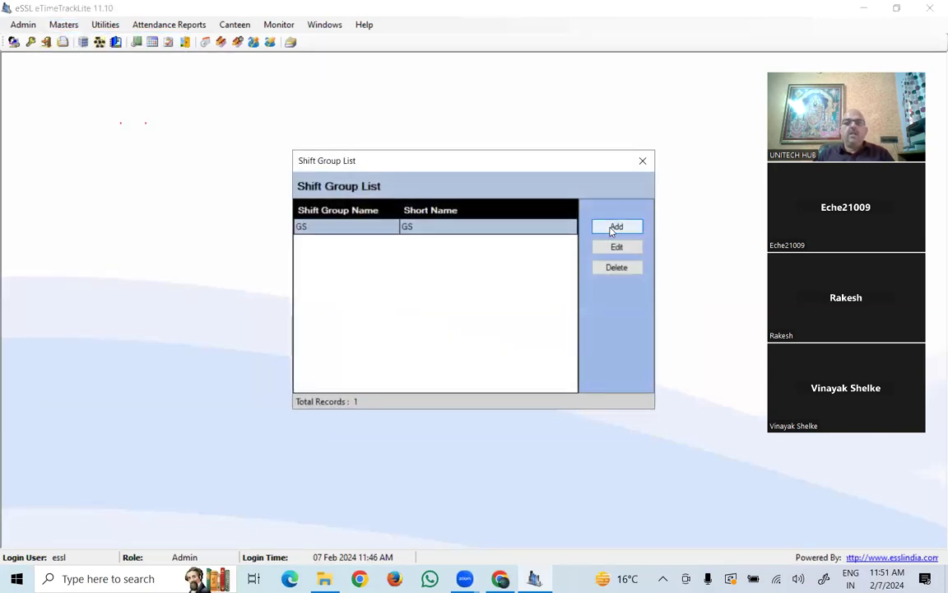
click(615, 227)
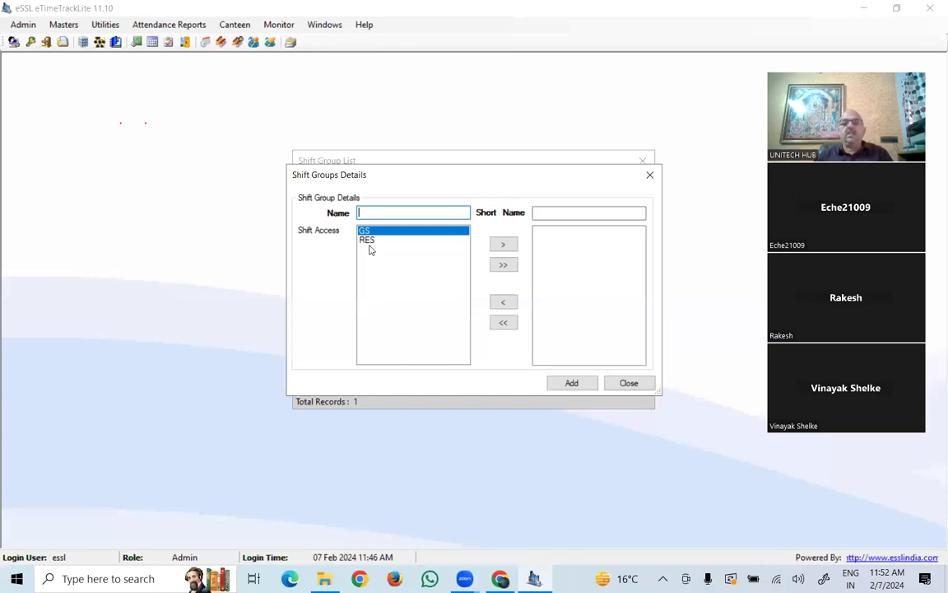
click(411, 213)
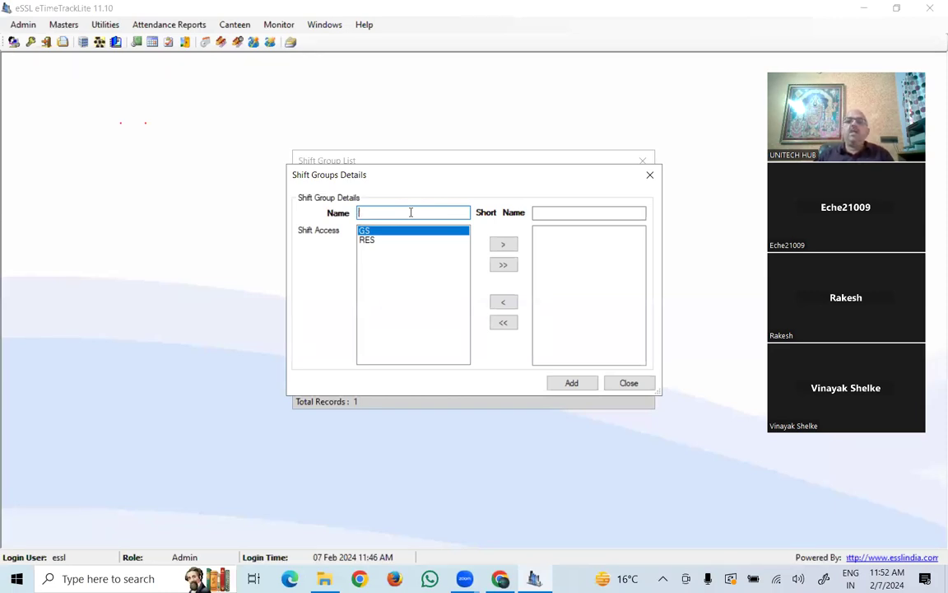
text(RES)
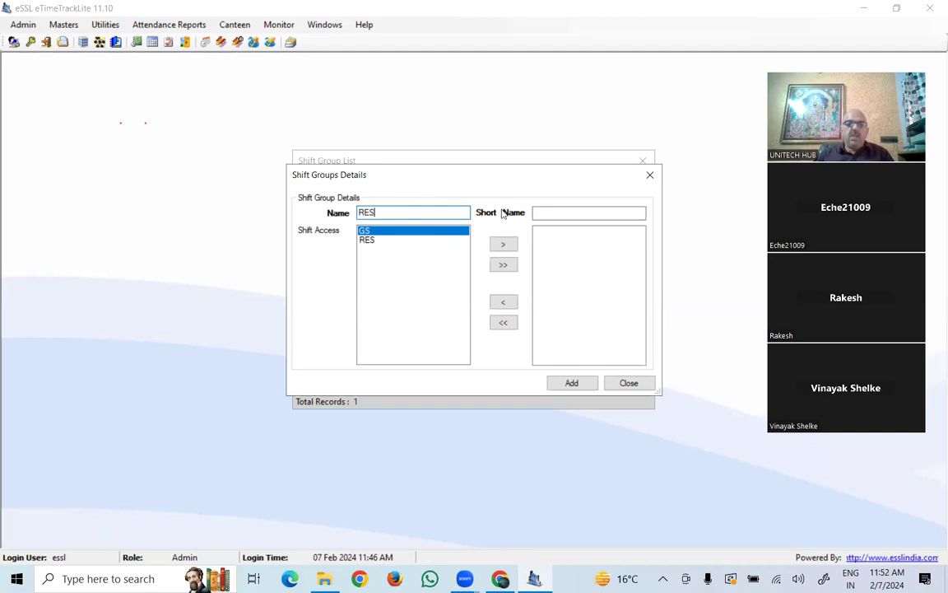
click(552, 211)
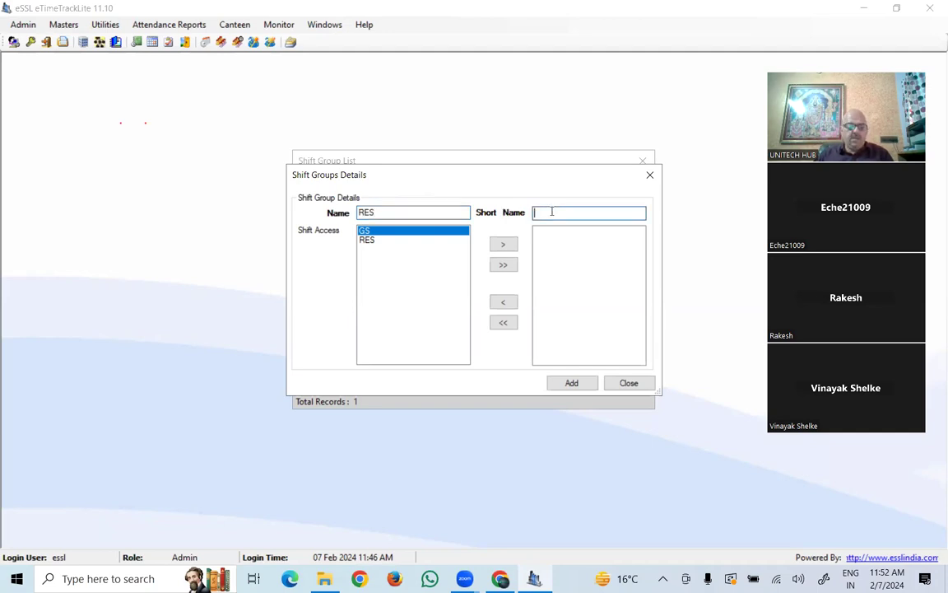
text(RES)
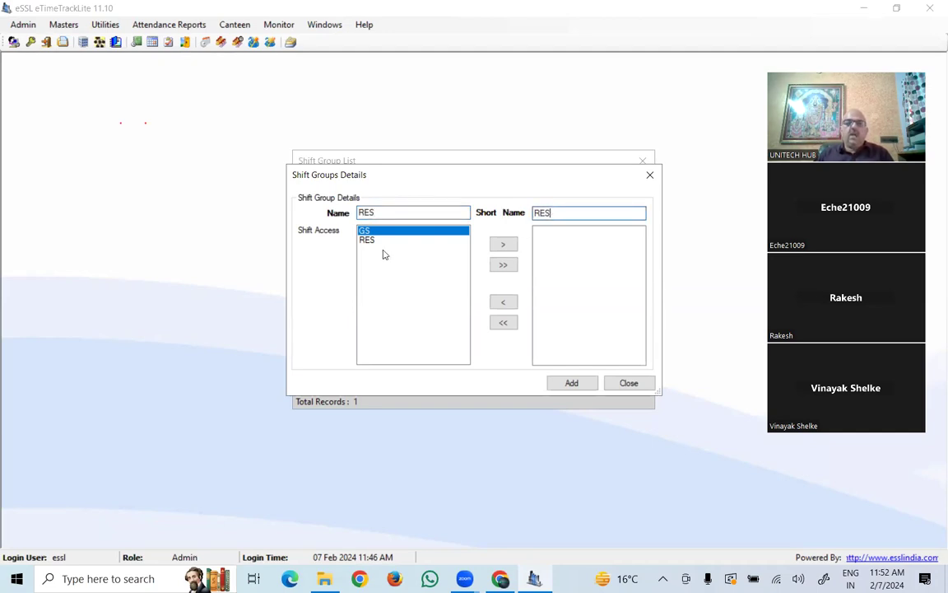
- Give the RES group access to the RES shift, save it, and close the Shift Group List
ctrl+click(378, 241)
click(377, 239)
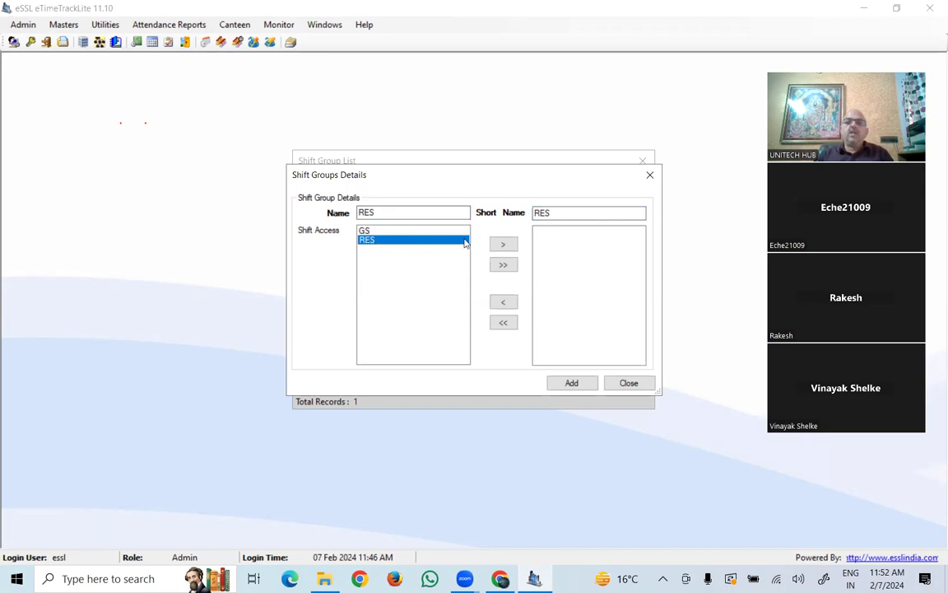
click(505, 245)
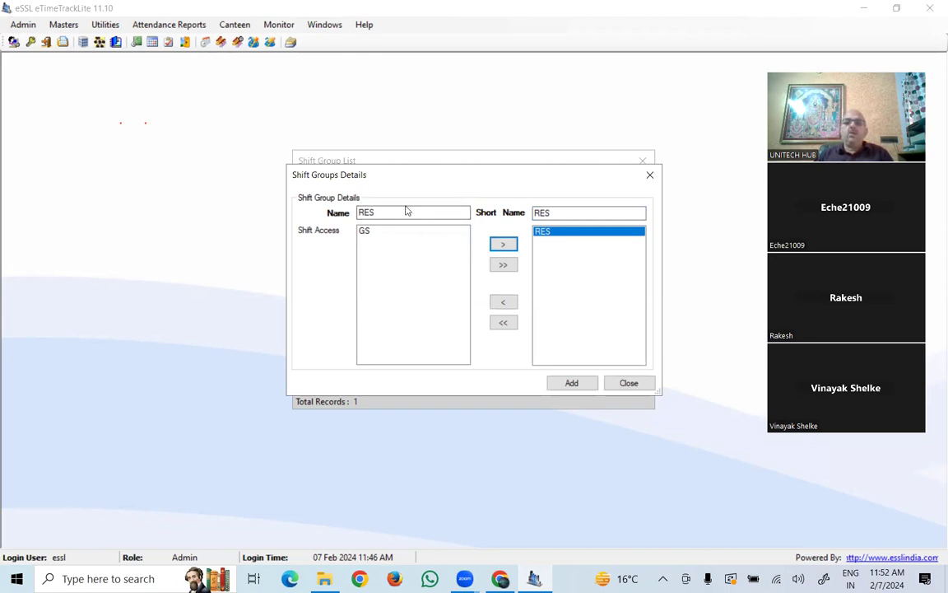
click(572, 385)
click(533, 338)
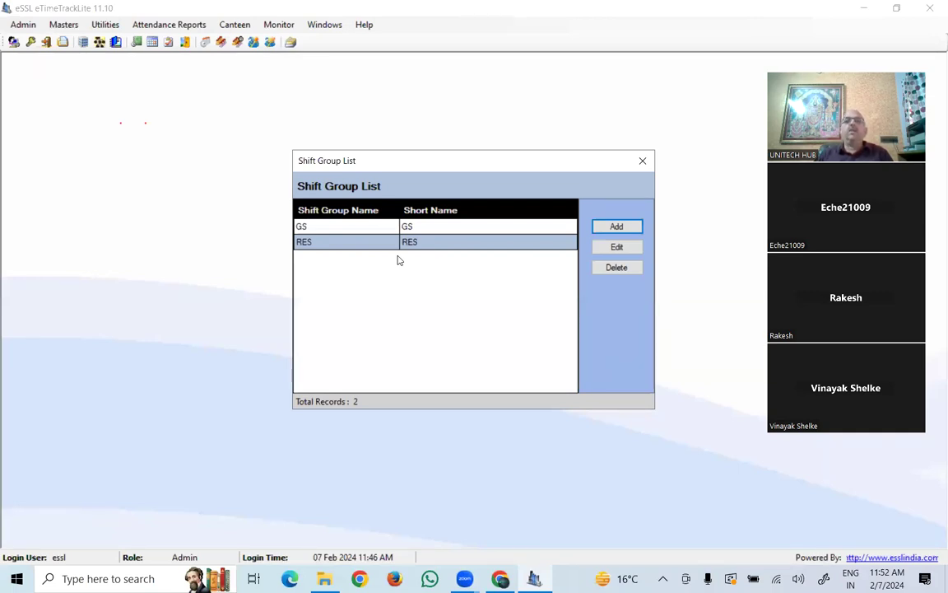
click(642, 161)
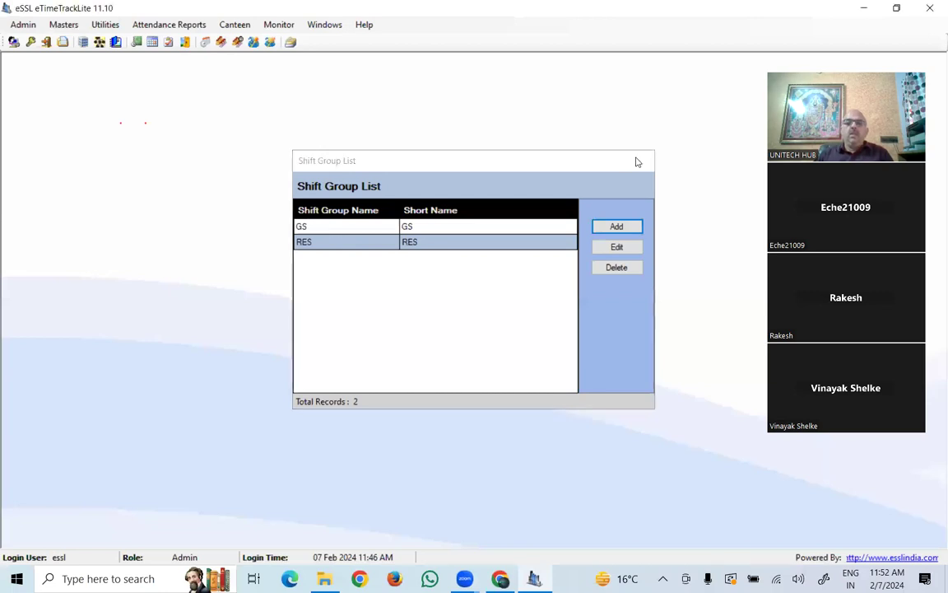
click(66, 24)
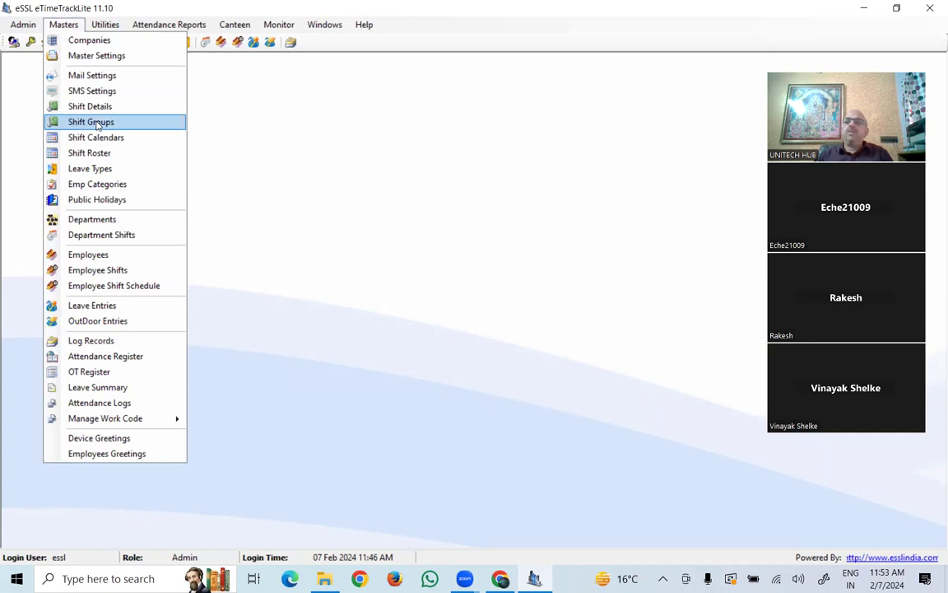
click(111, 169)
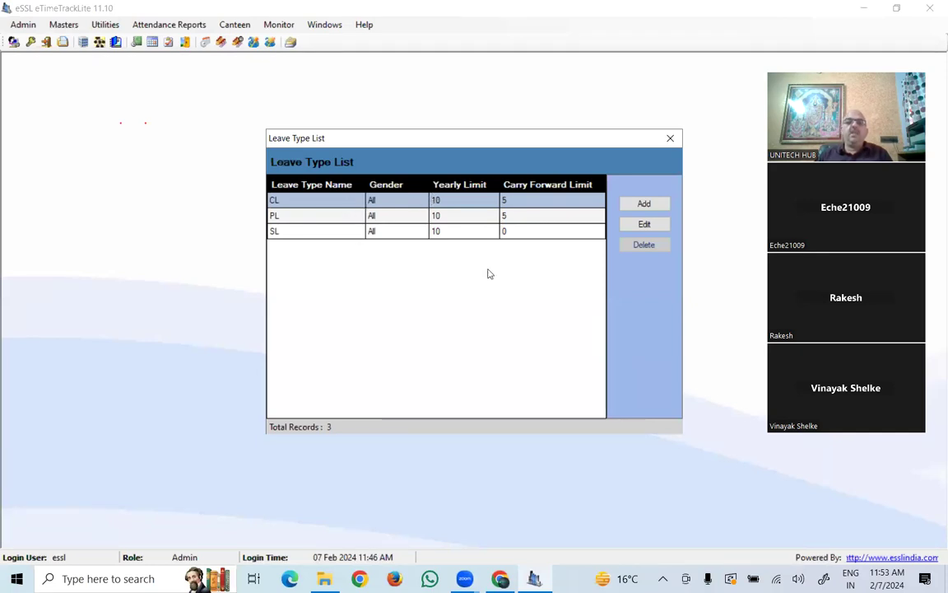
click(645, 226)
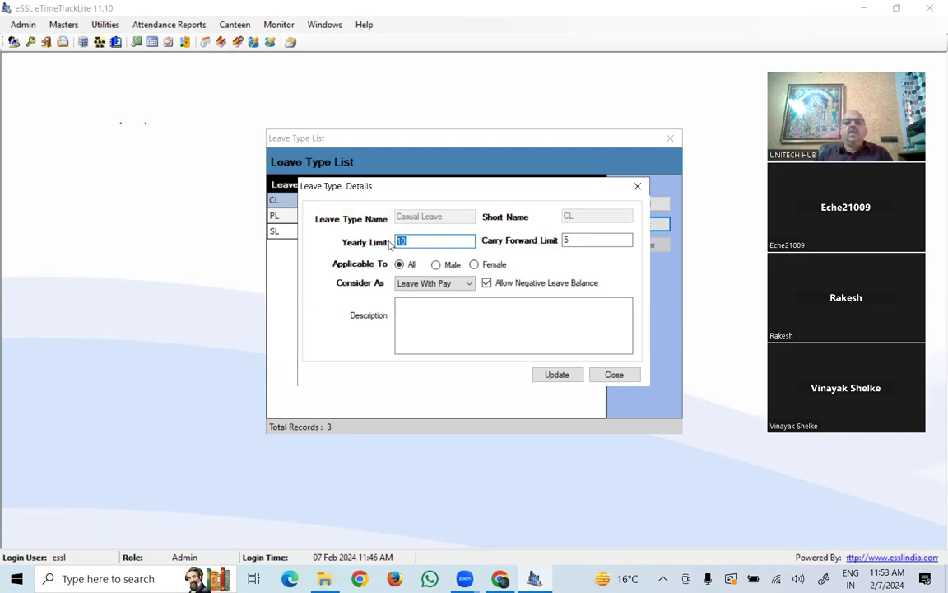
click(563, 240)
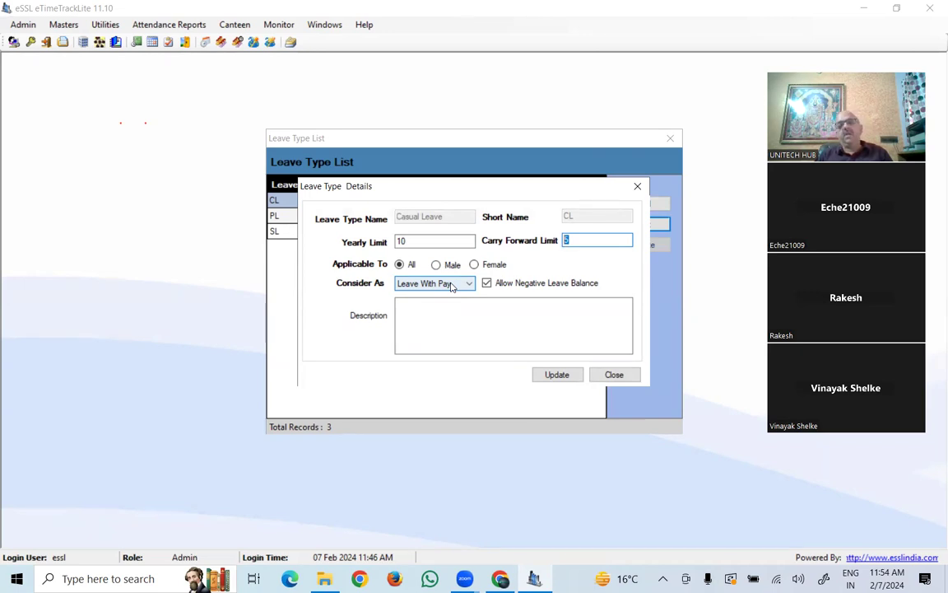
click(614, 374)
- Close the leave types and open the Default employee category from Emp Categories for editing
click(669, 139)
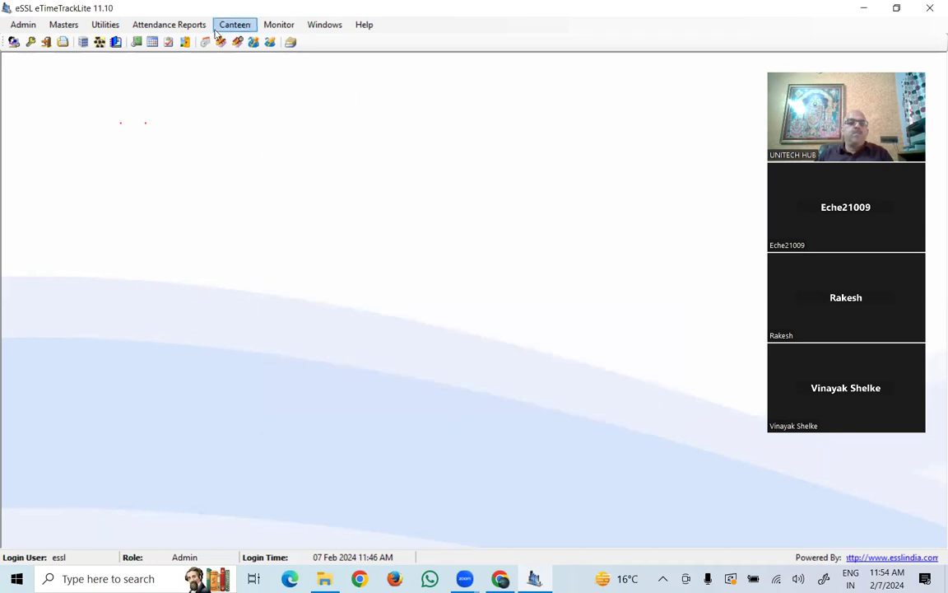
click(66, 26)
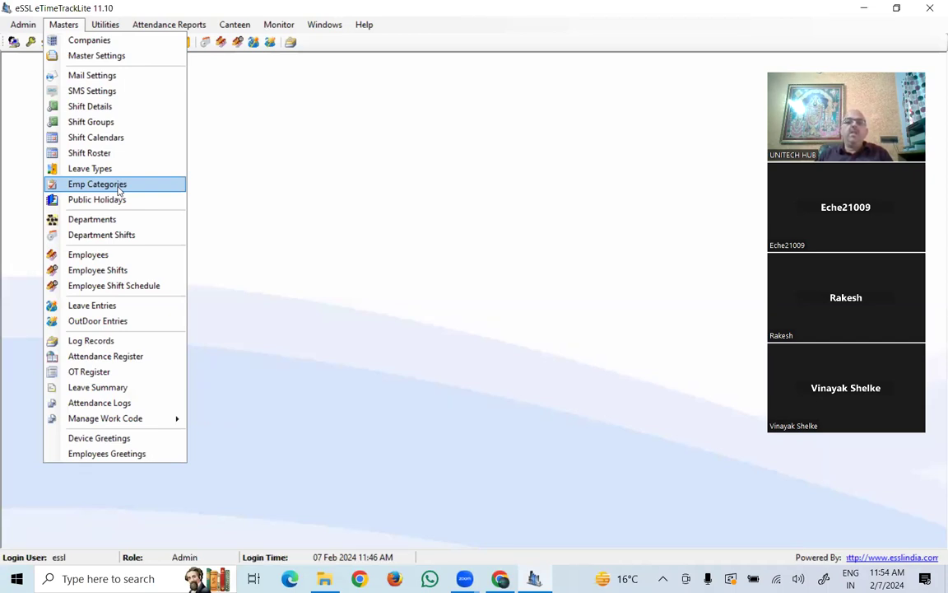
click(97, 185)
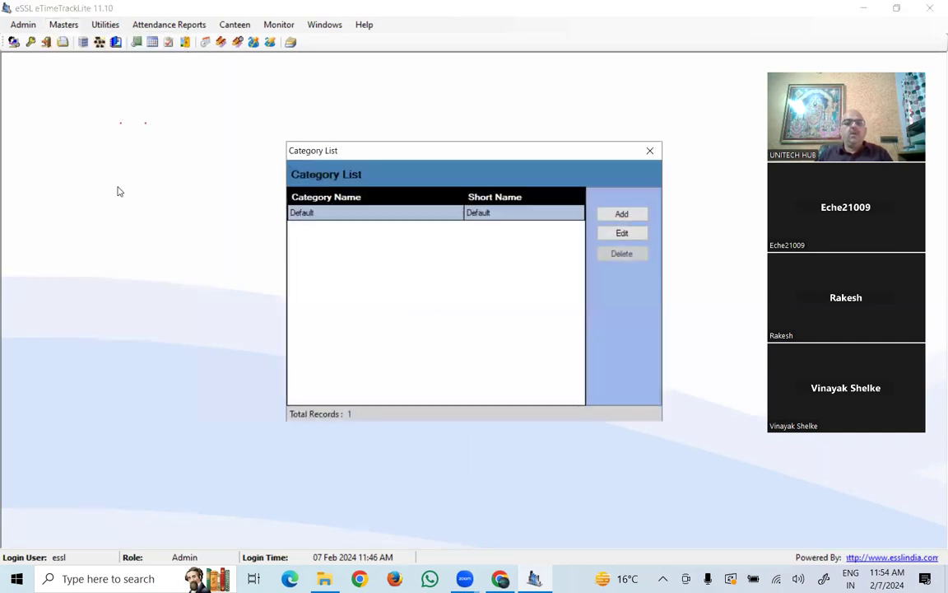
click(623, 234)
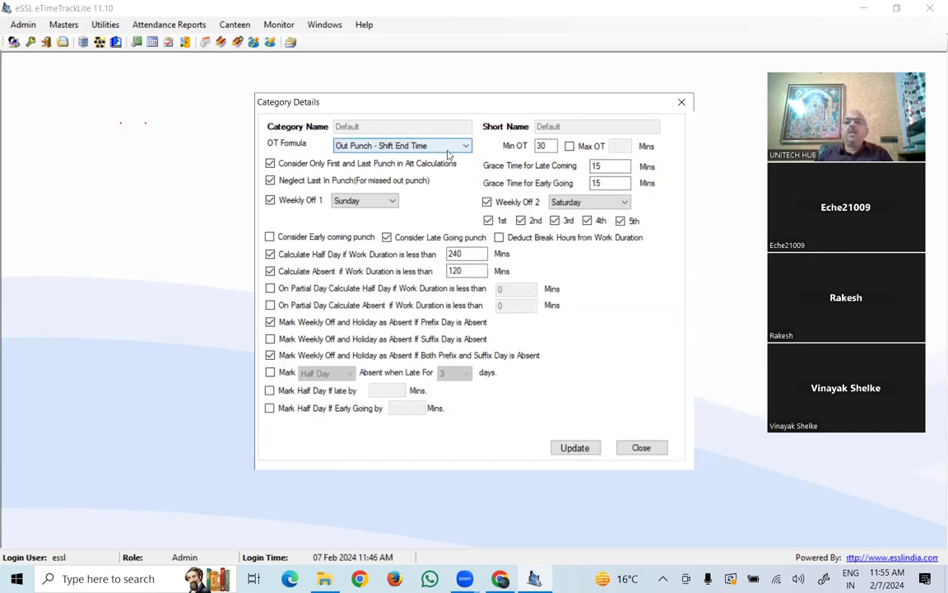
click(359, 147)
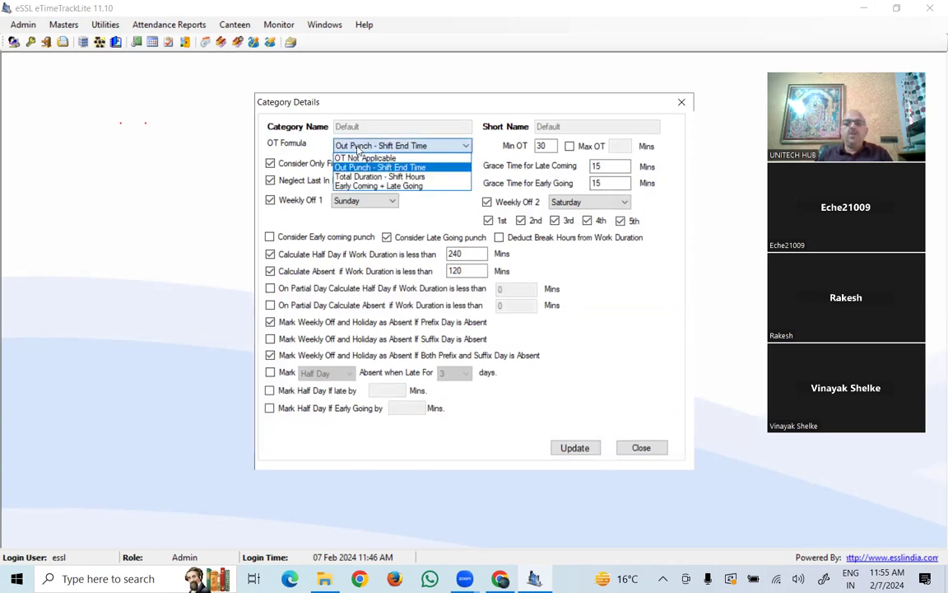
click(358, 149)
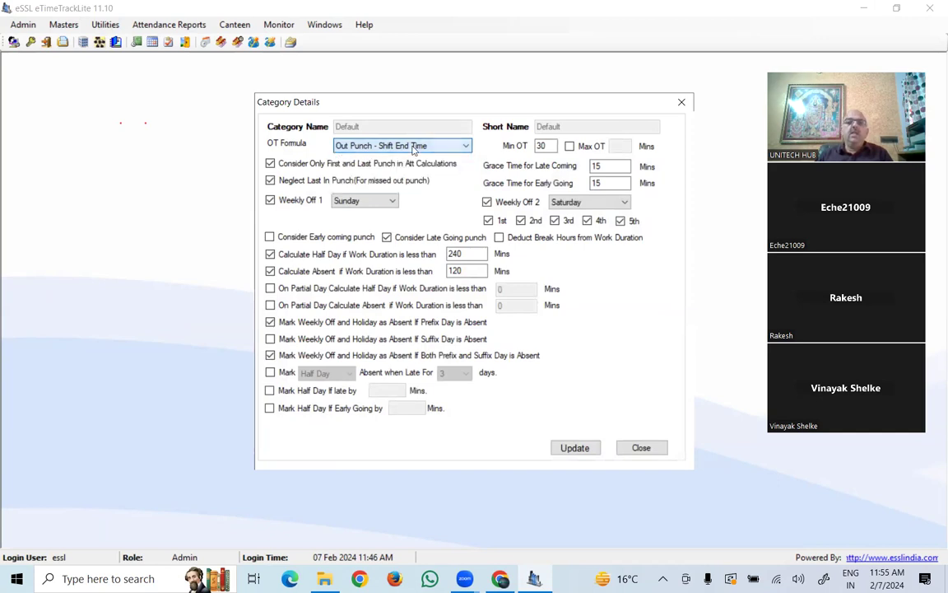
drag(553, 146, 525, 145)
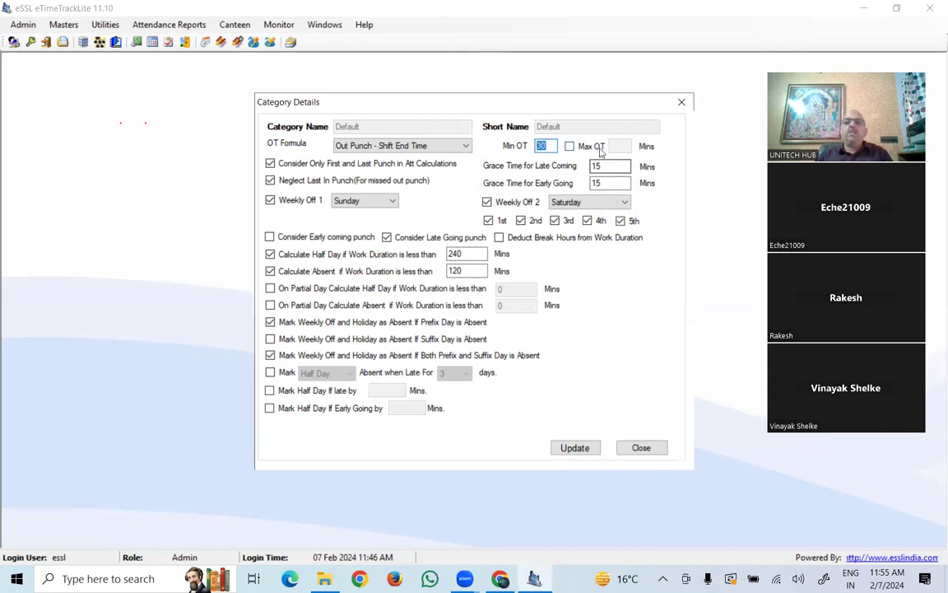
click(568, 147)
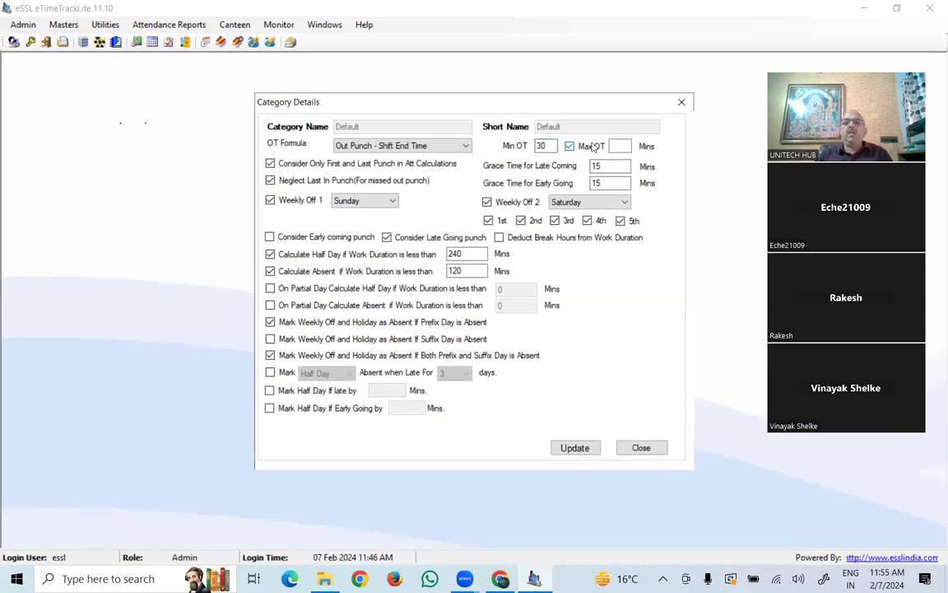
click(621, 146)
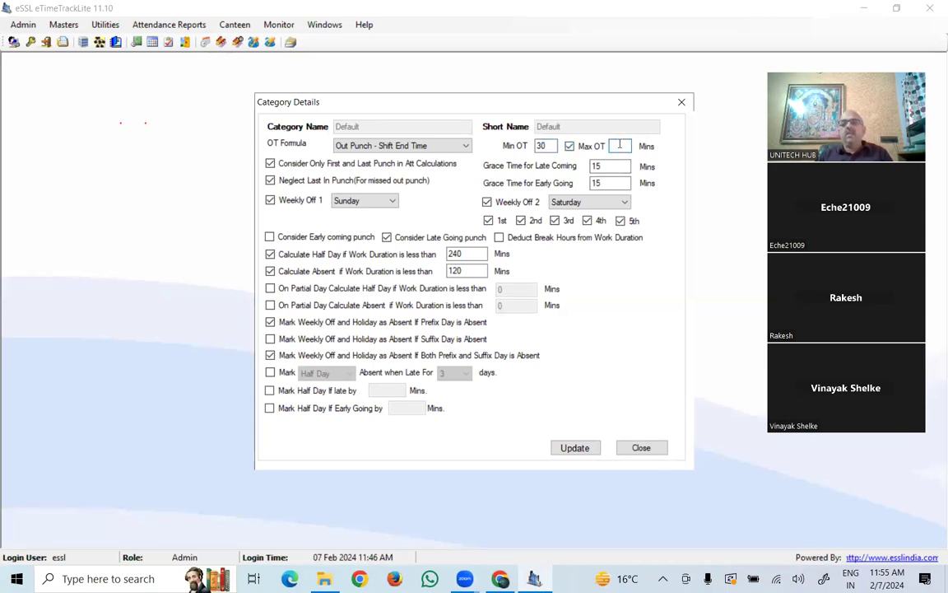
drag(553, 146, 520, 143)
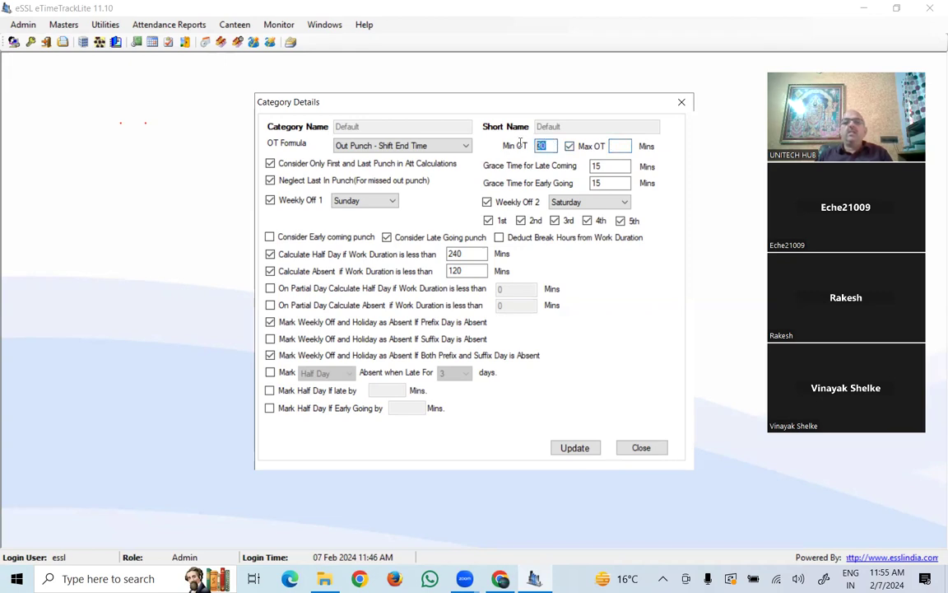
click(619, 147)
click(569, 146)
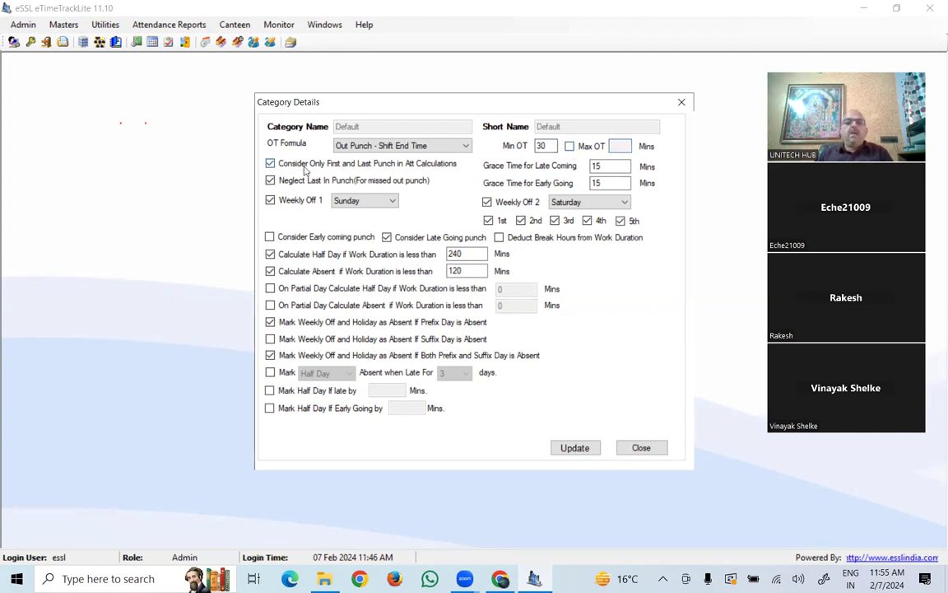
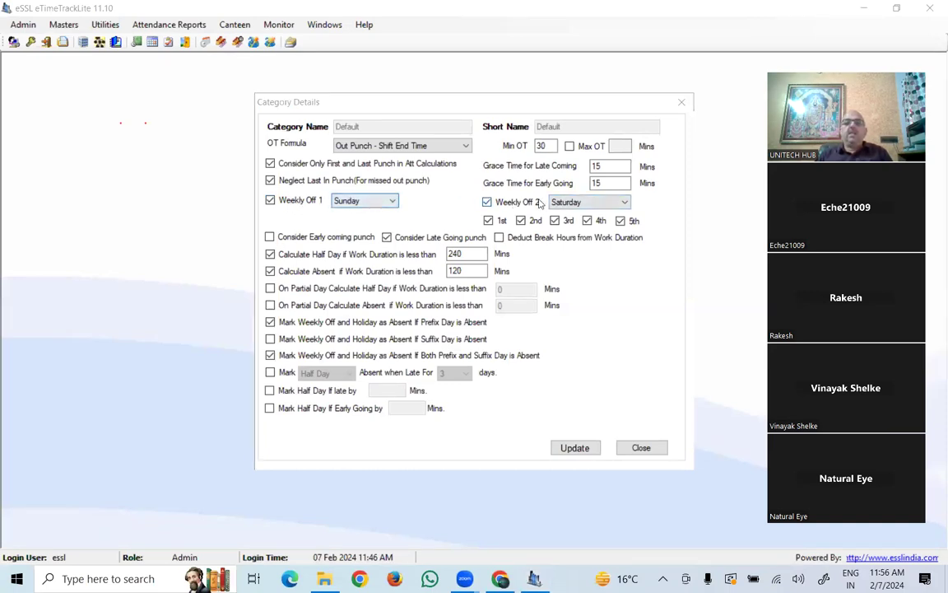
- Keep Sunday as the first weekly off and count early coming punches
click(363, 201)
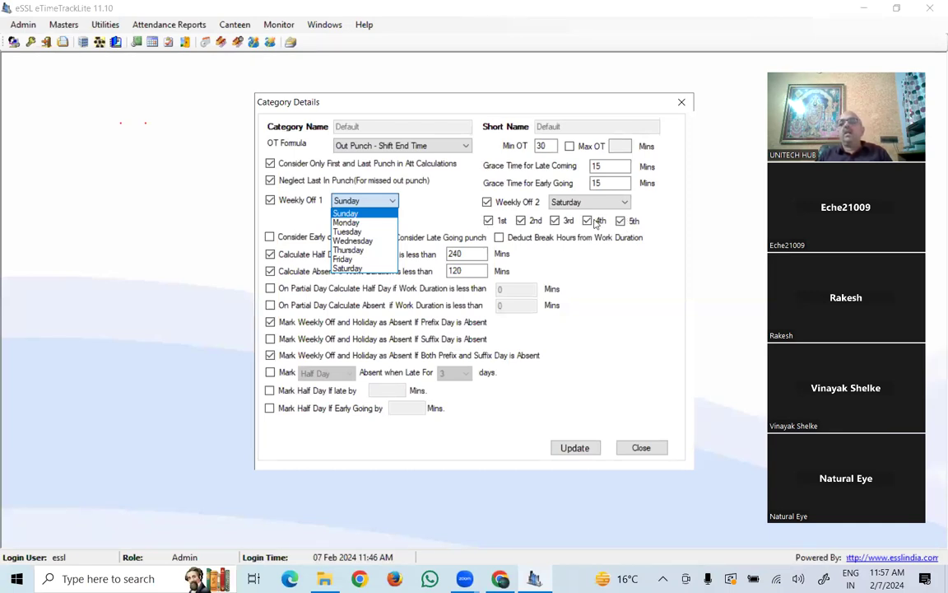
click(375, 211)
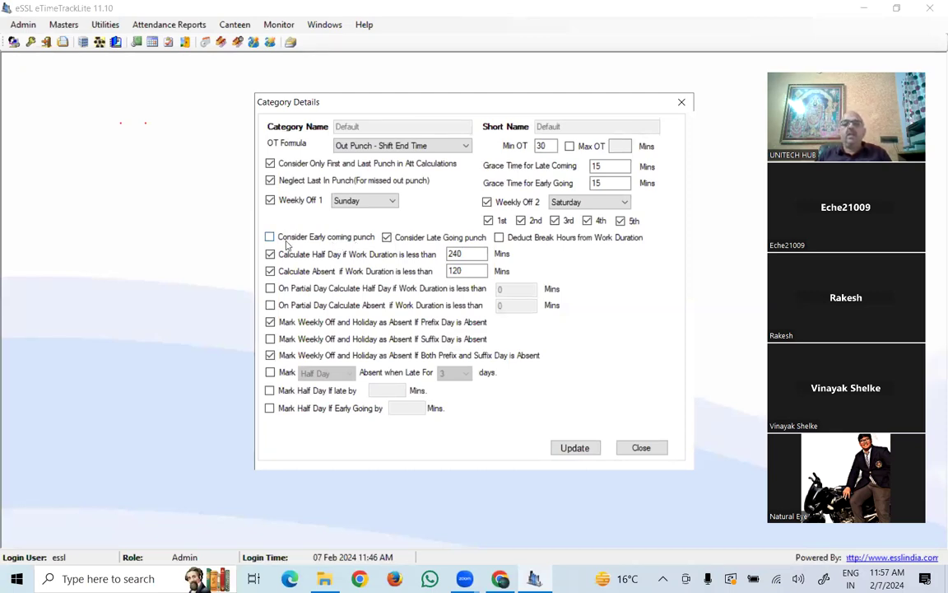
click(270, 238)
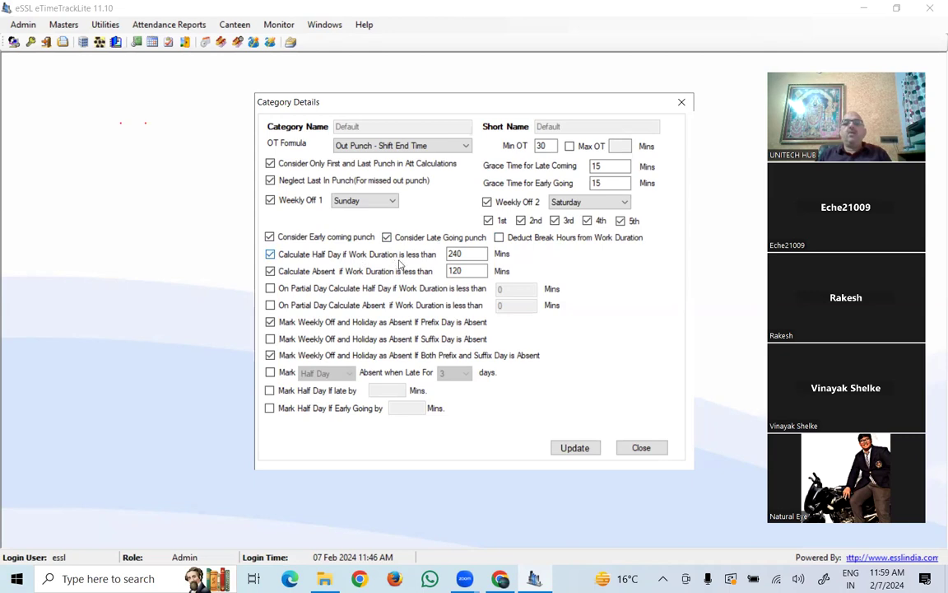
- Inspect the 240-minute half-day and 120-minute absent thresholds
double_click(466, 255)
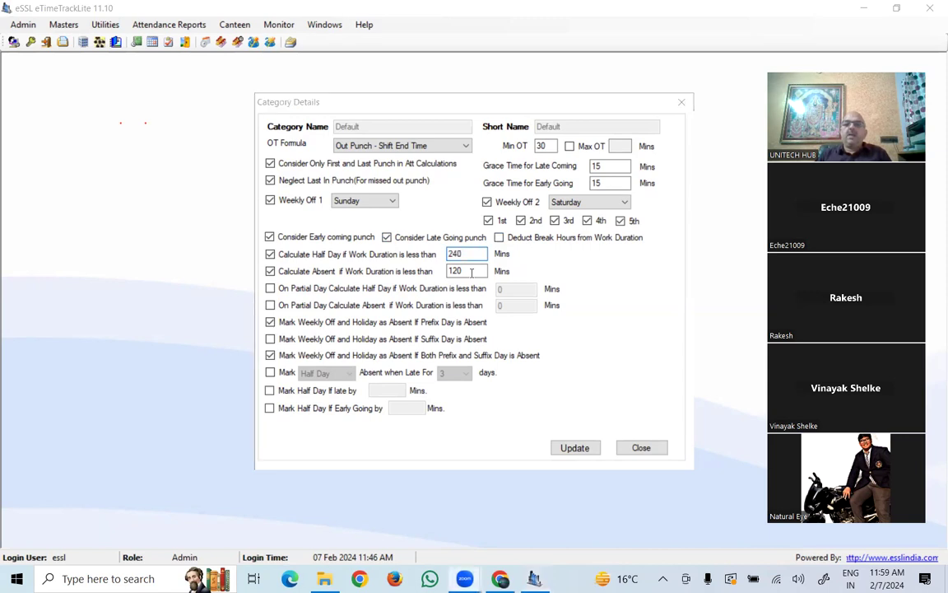
click(448, 271)
double_click(447, 270)
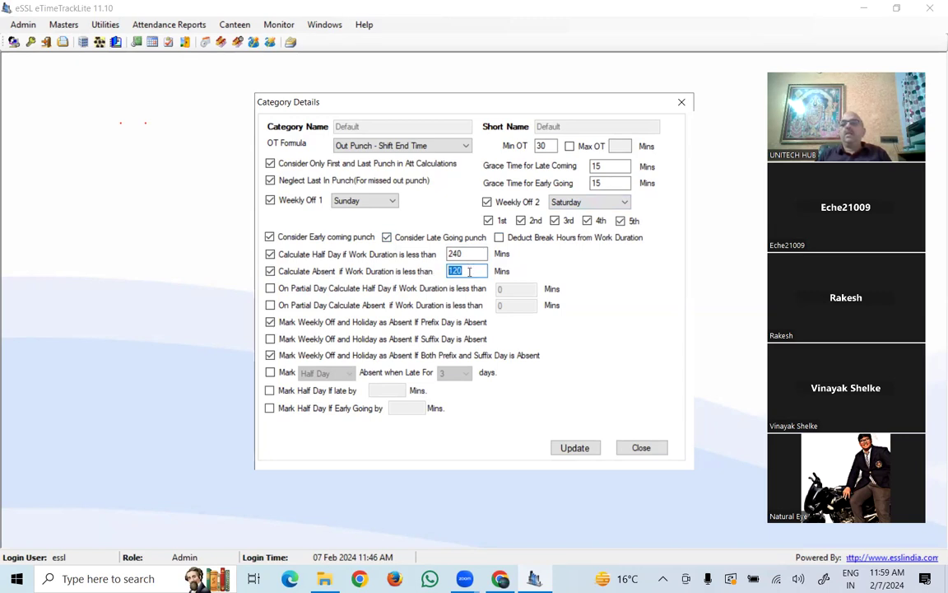
key(shift+Tab)
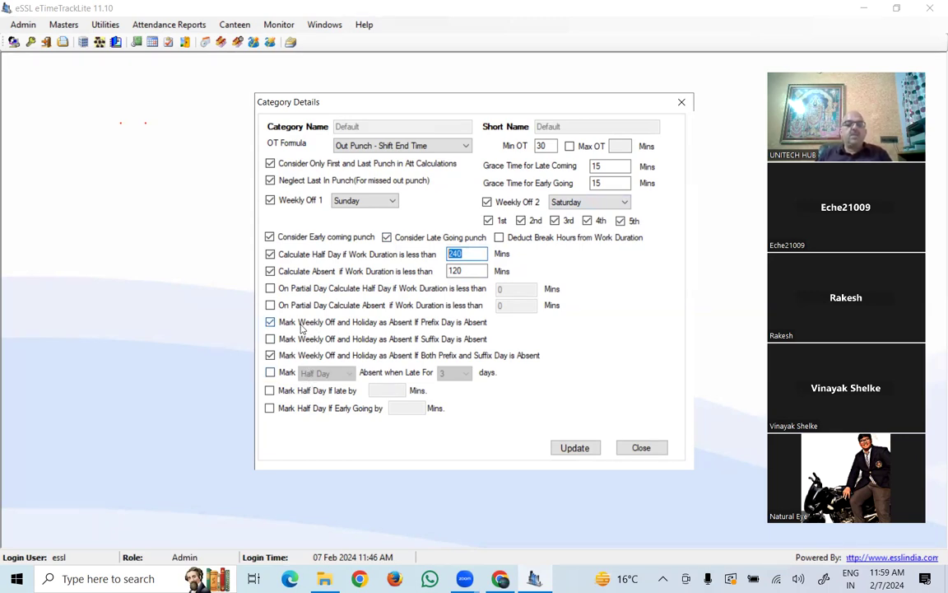
- Mark a Half Day absent after 3 late days, then close the Default category details
click(270, 373)
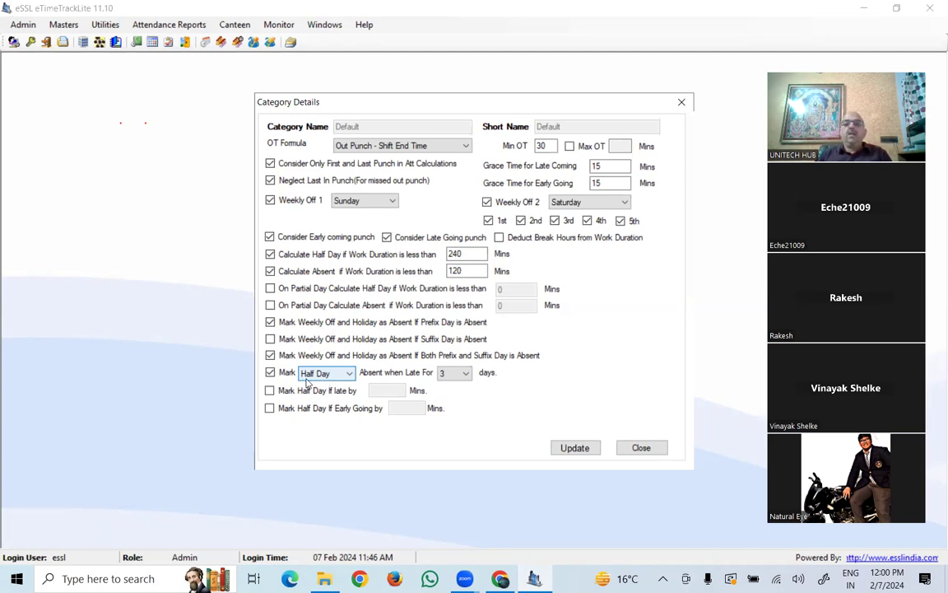
click(326, 374)
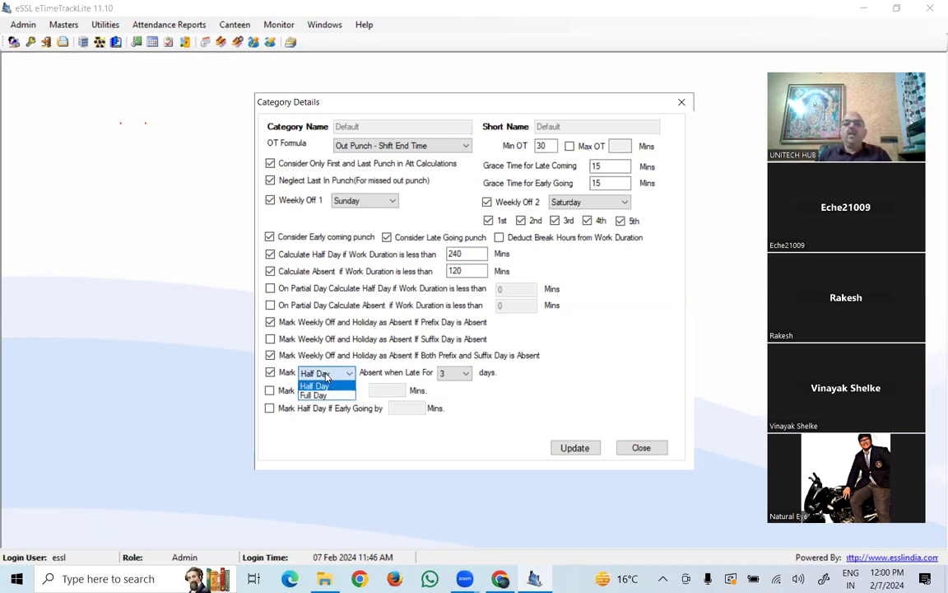
click(317, 385)
click(453, 373)
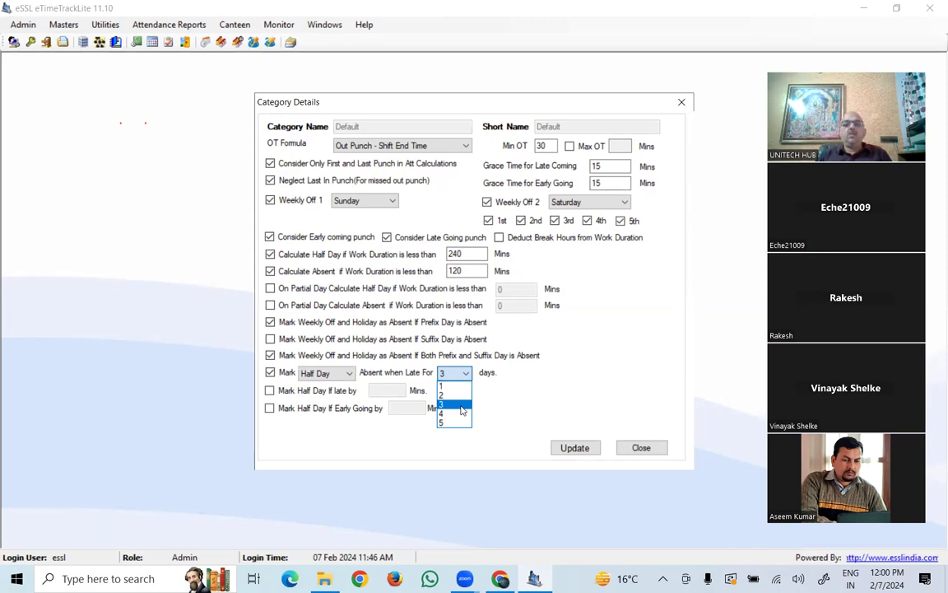
click(322, 374)
click(328, 374)
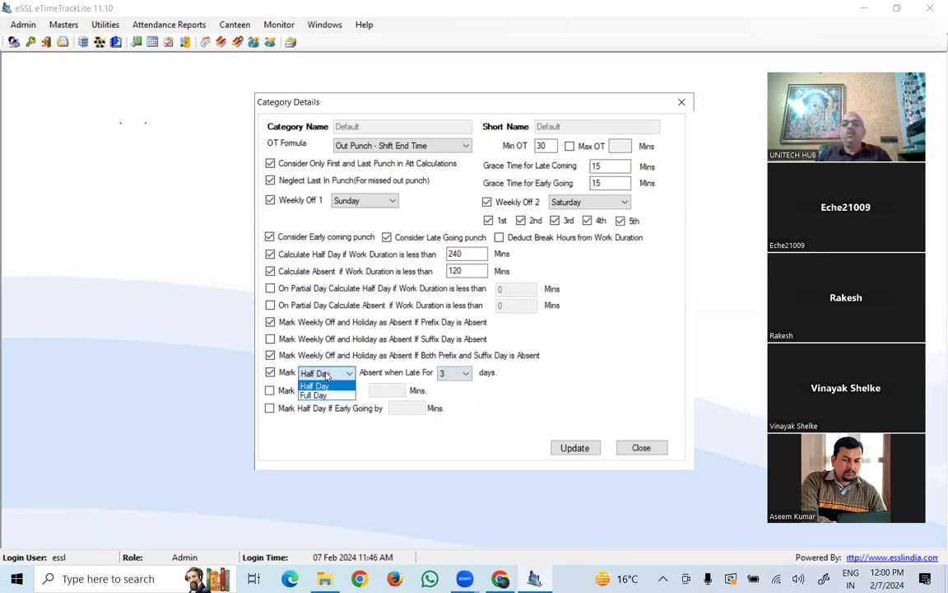
click(270, 373)
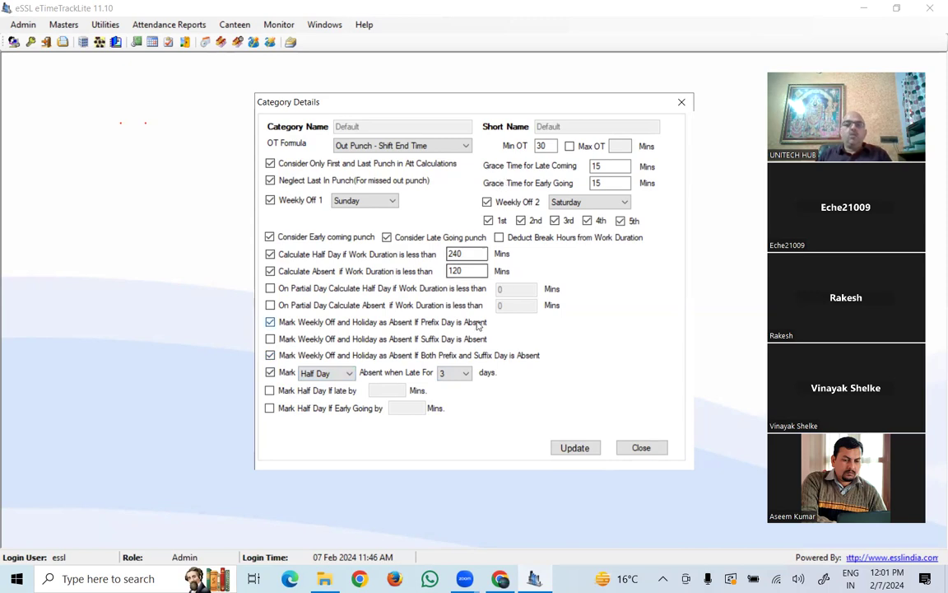
click(656, 448)
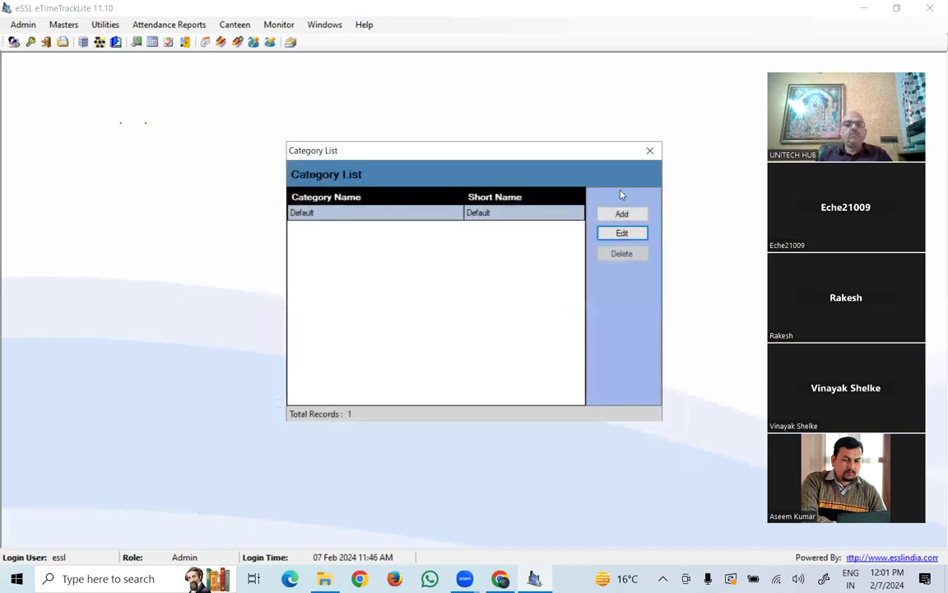
- Dismiss a new category form unsaved, close the Category List, and open the Masters menu
click(622, 215)
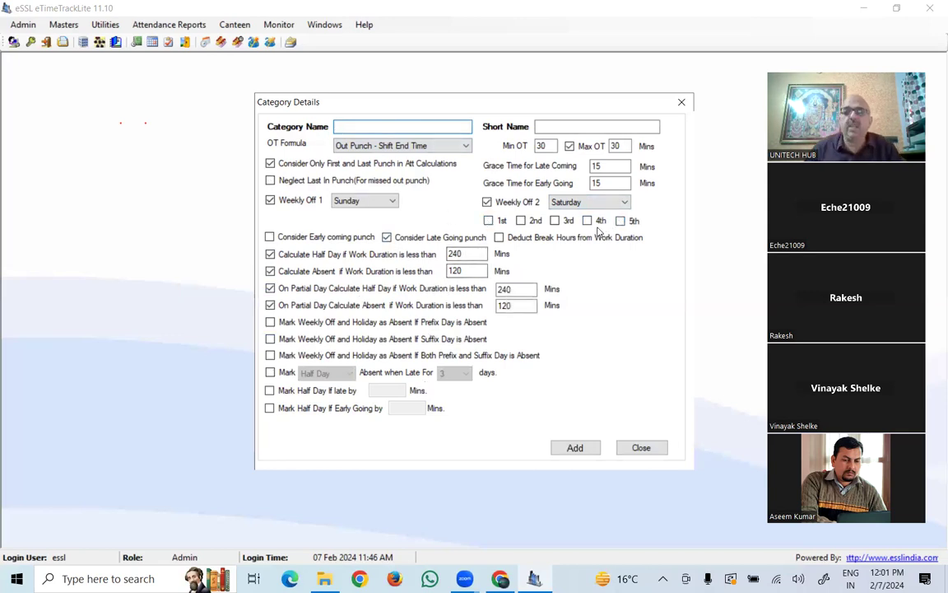
click(636, 447)
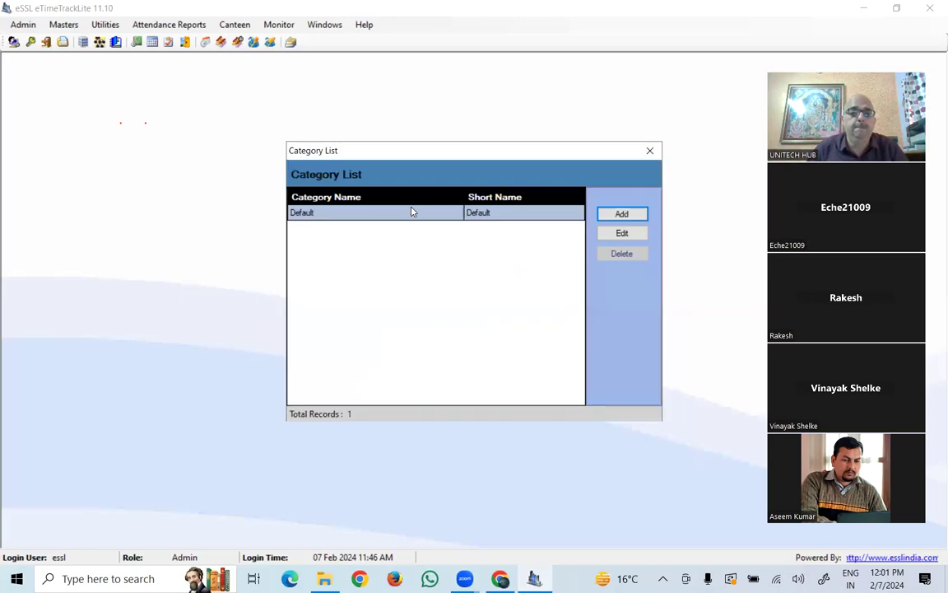
click(650, 152)
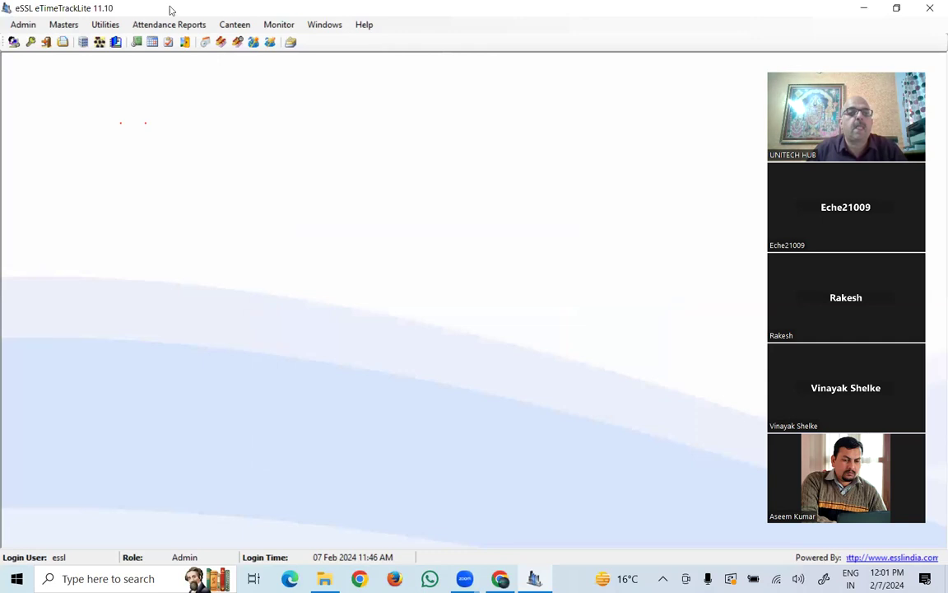
click(64, 24)
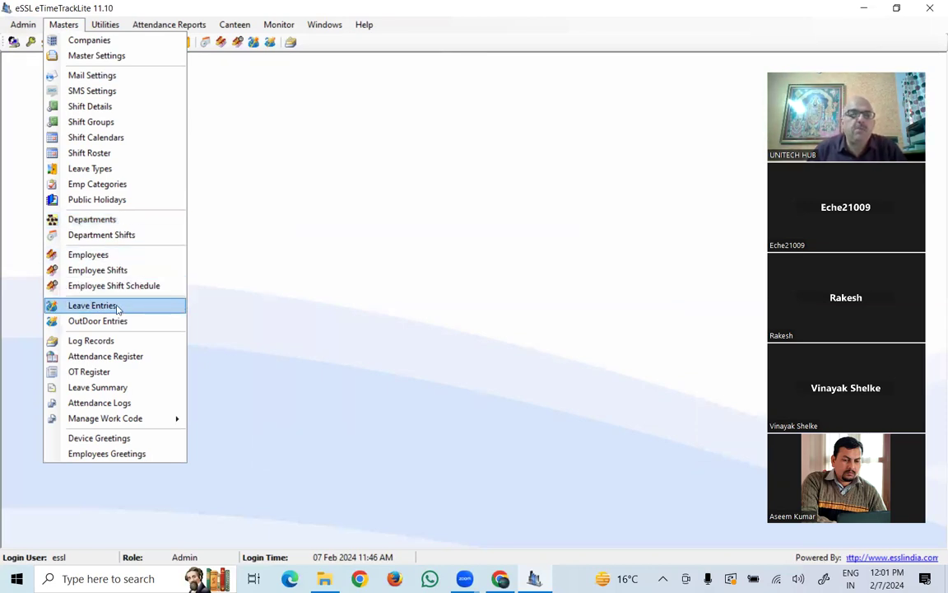
- Open Test Employee 1's details, keeping Default company and department and Permanent employment type
click(118, 259)
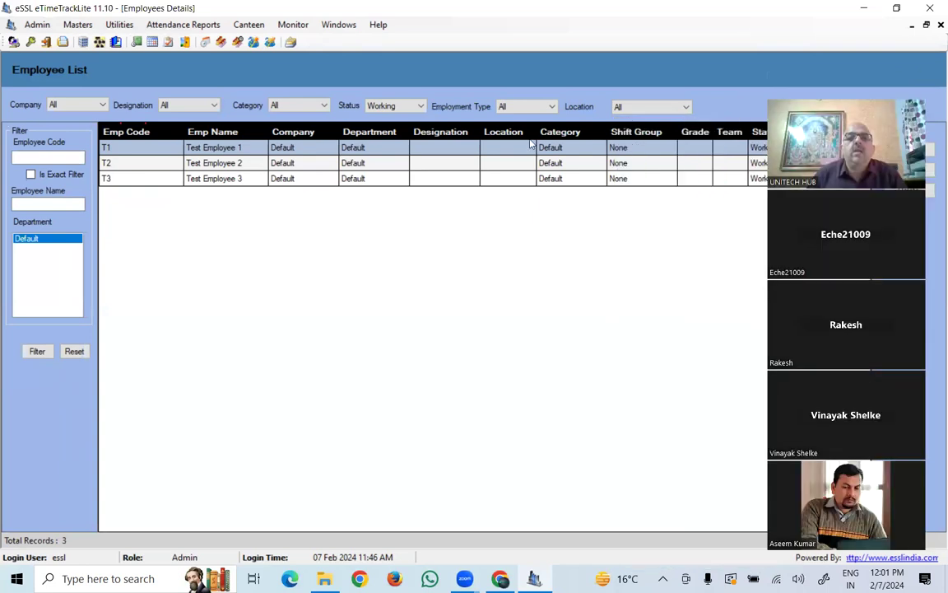
double_click(441, 150)
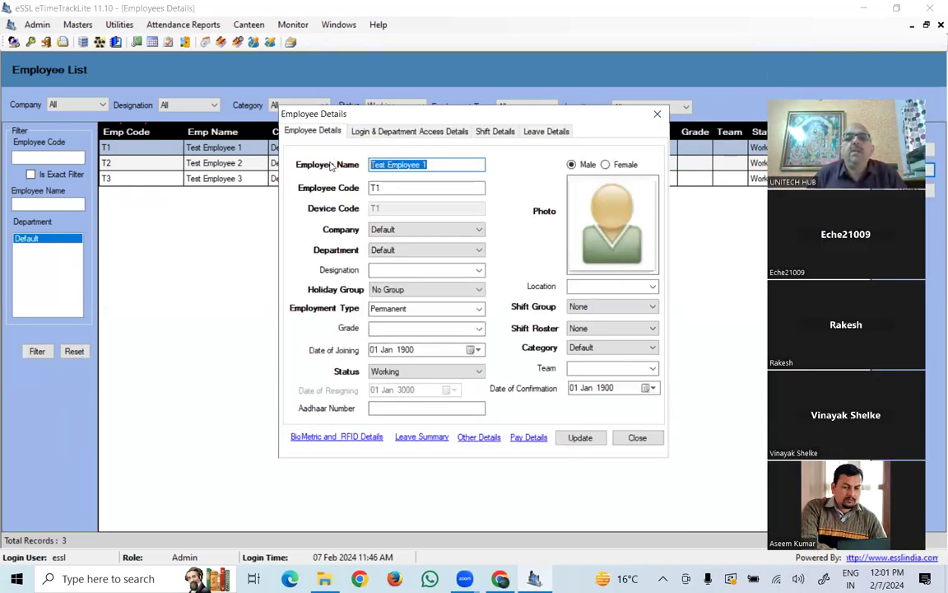
double_click(381, 187)
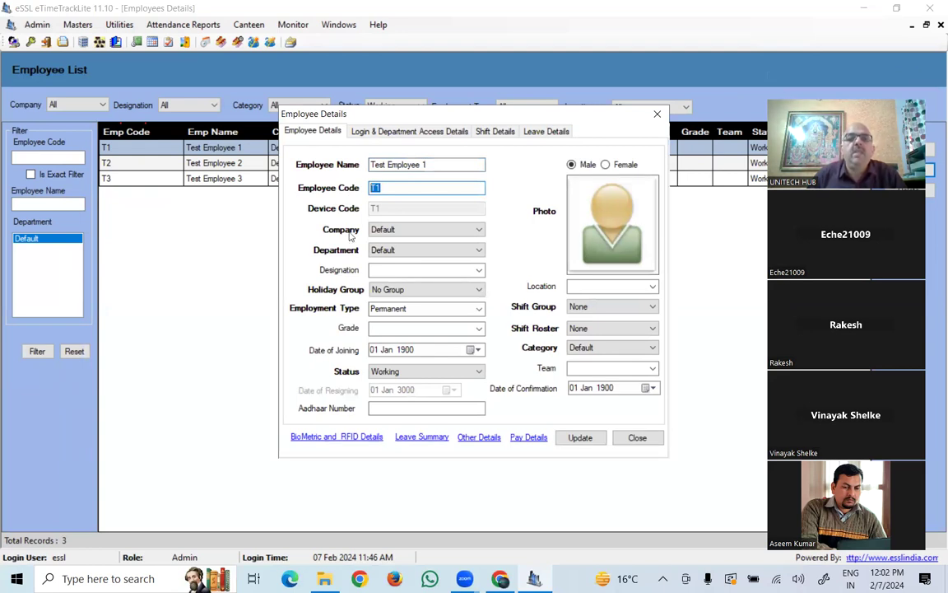
click(400, 231)
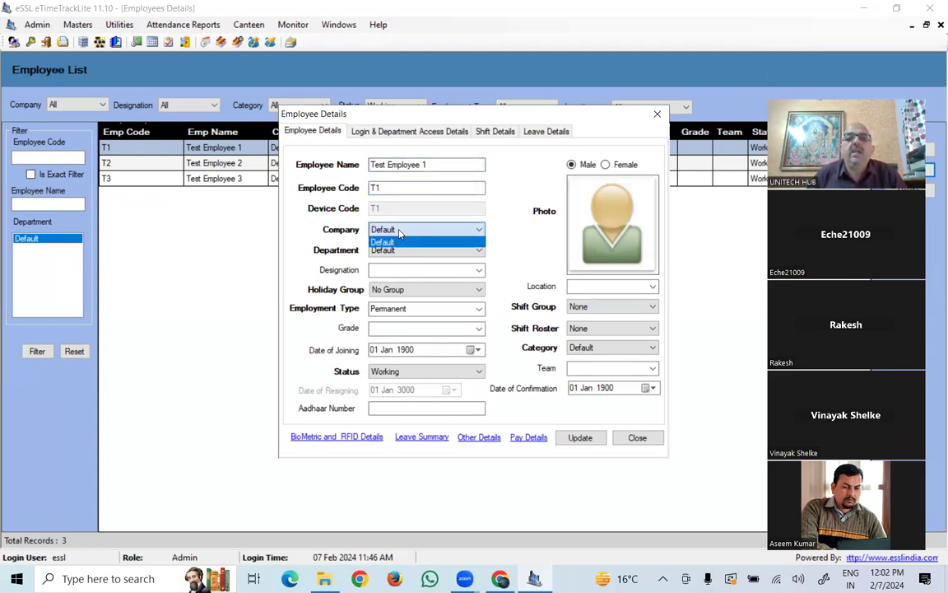
click(401, 244)
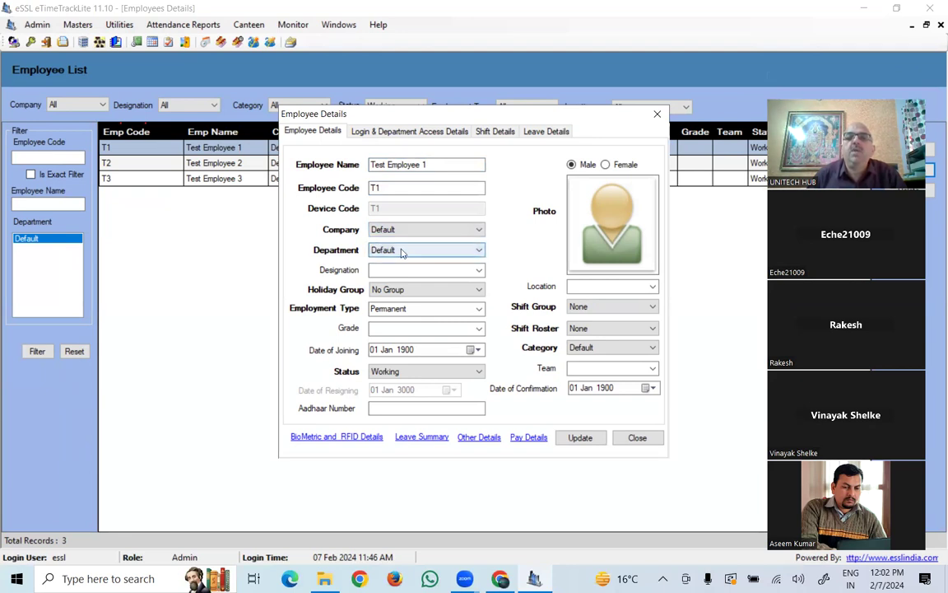
click(402, 252)
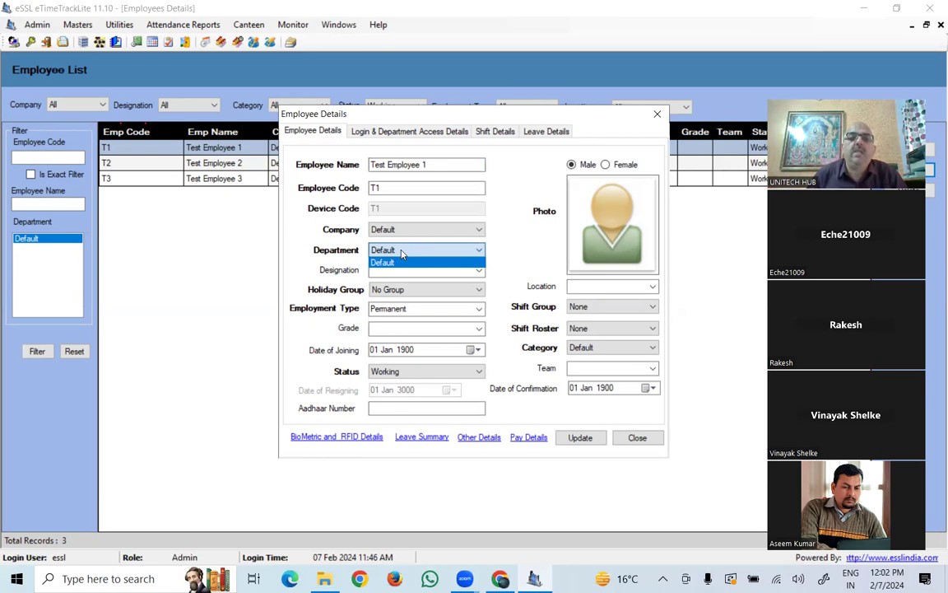
click(412, 309)
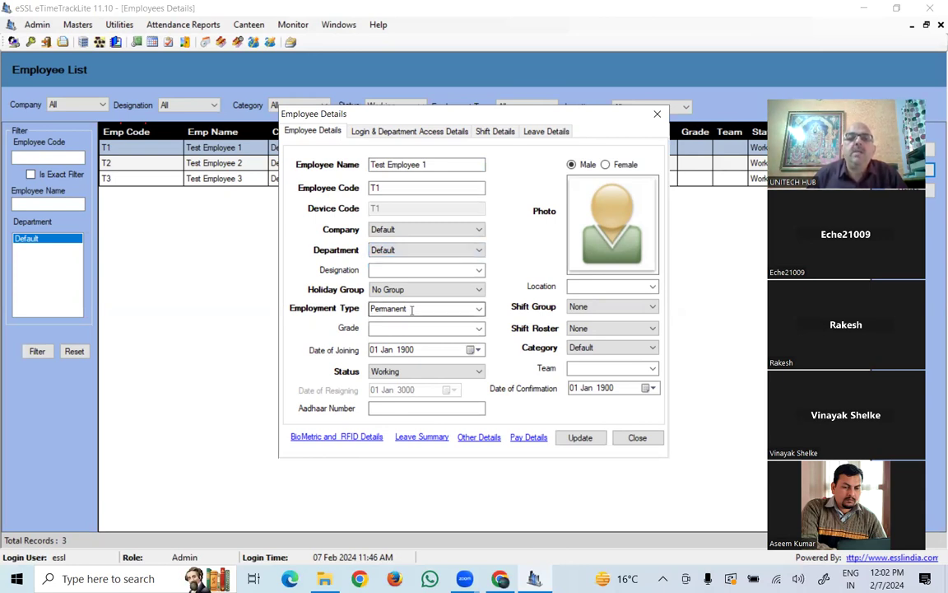
click(478, 309)
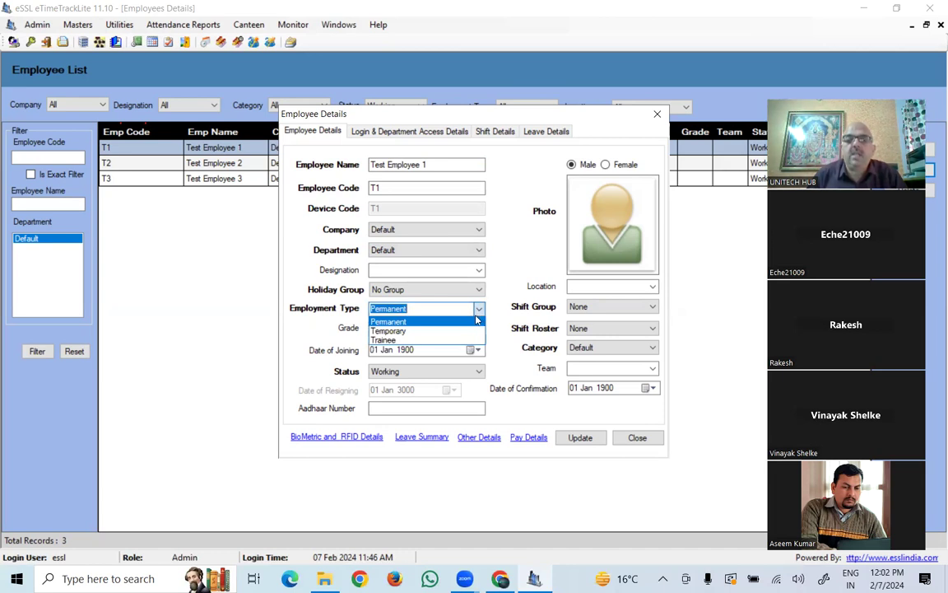
click(449, 317)
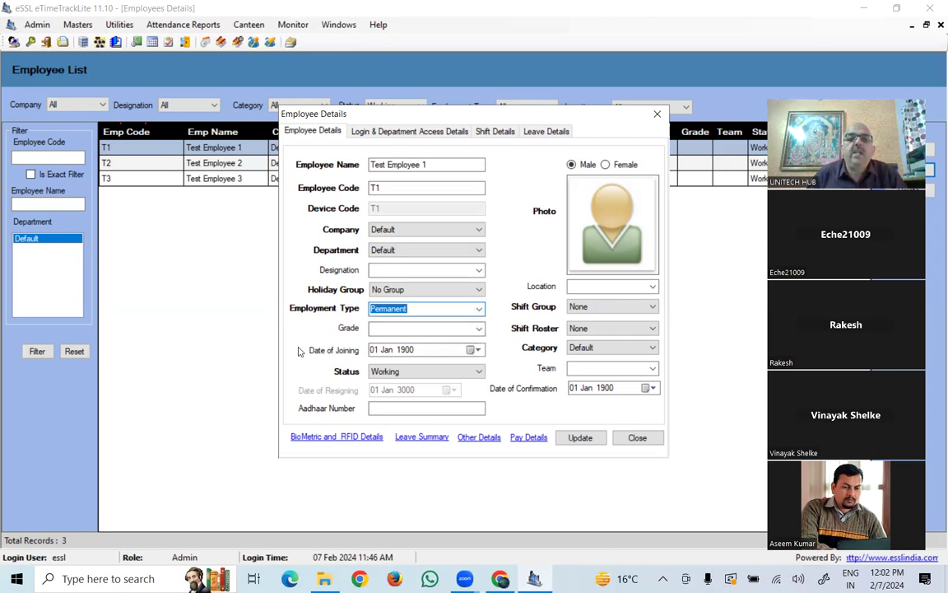
- Set the employee's status to Working after briefly choosing Resigned
click(381, 371)
click(387, 395)
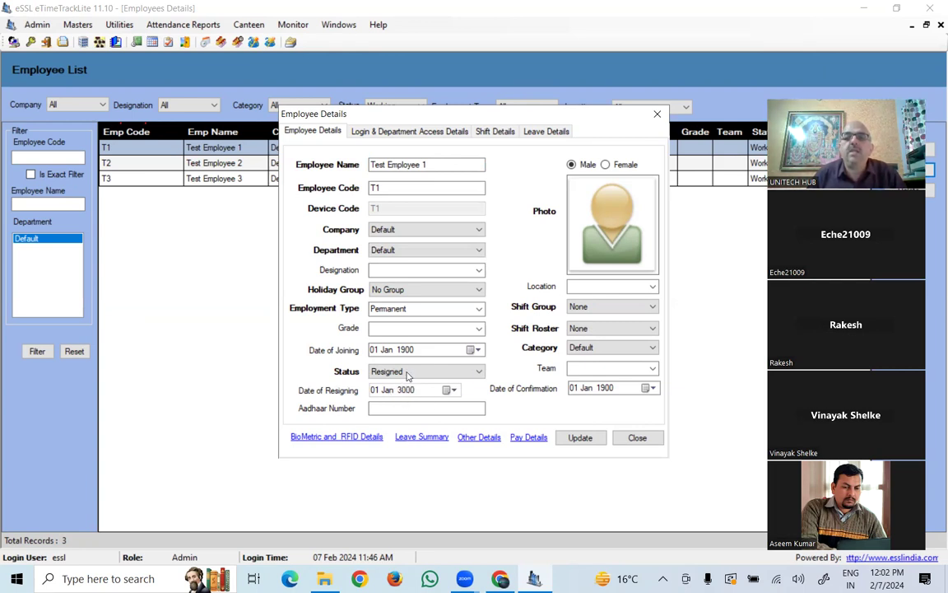
click(408, 373)
click(413, 384)
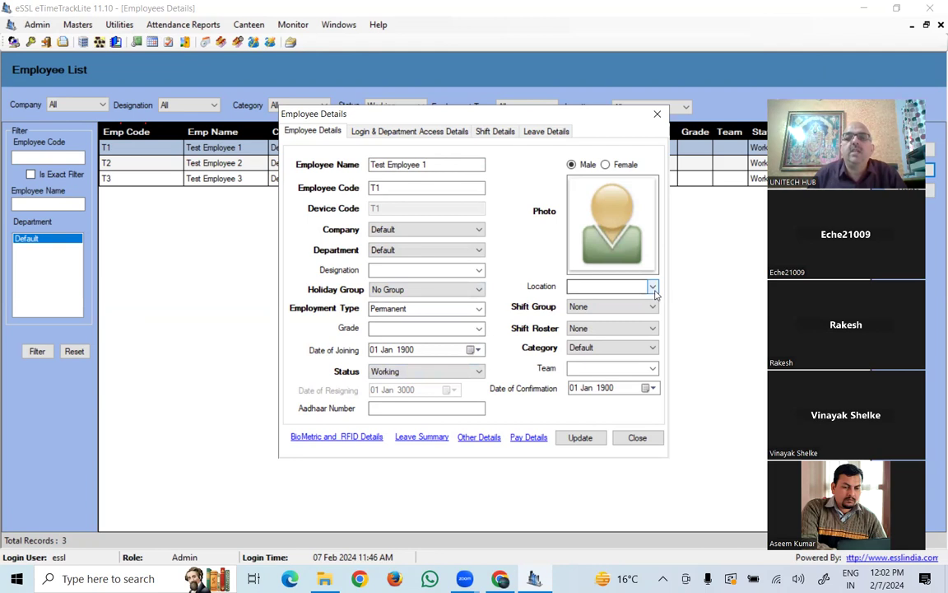
- Leave the shift group as None after trying RES, then view the February 2024 shift calendar
click(581, 309)
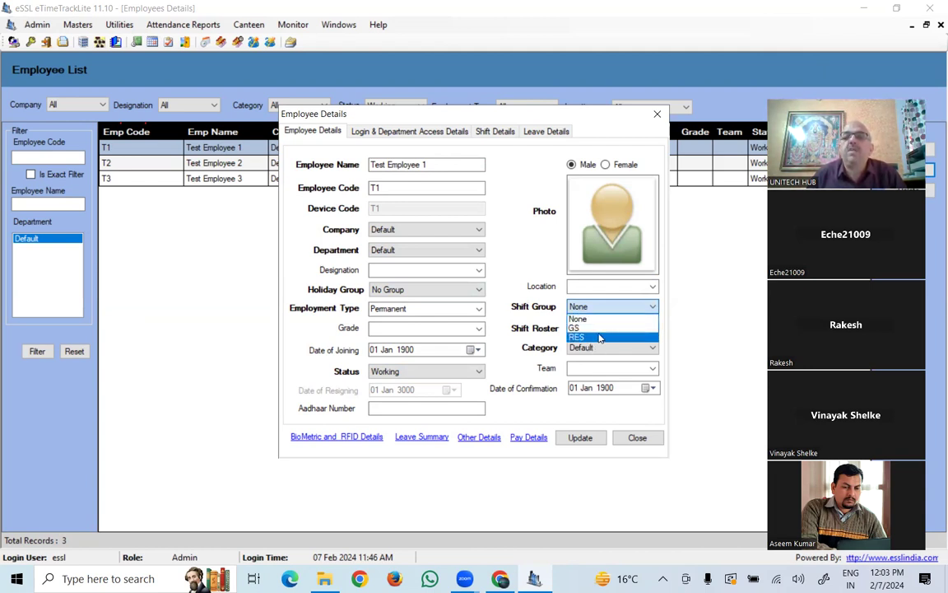
click(594, 339)
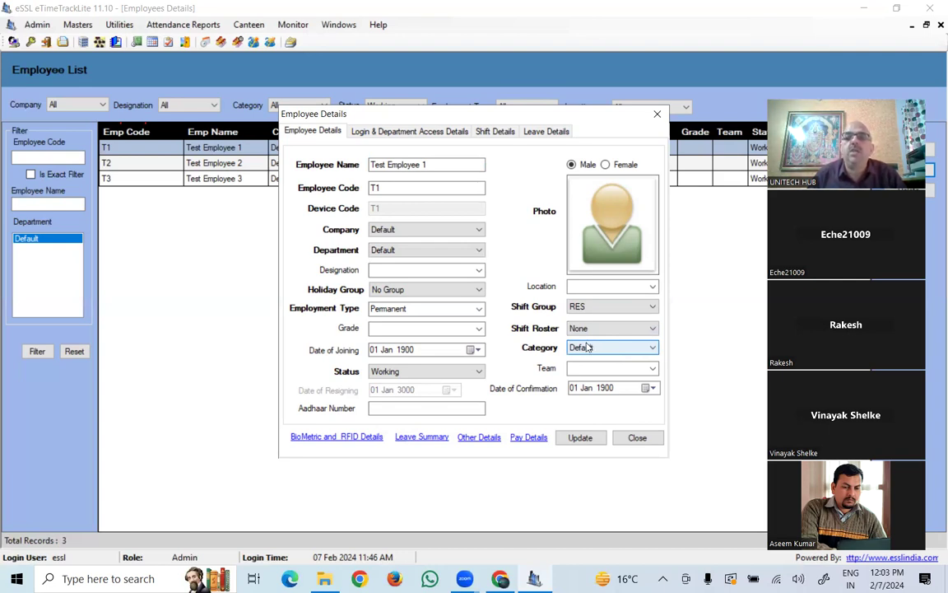
click(603, 307)
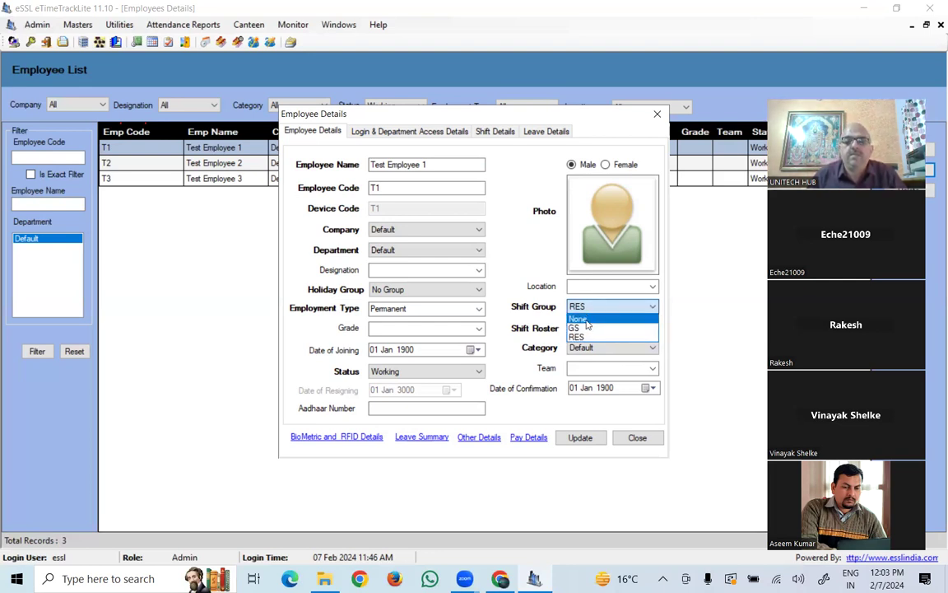
click(586, 319)
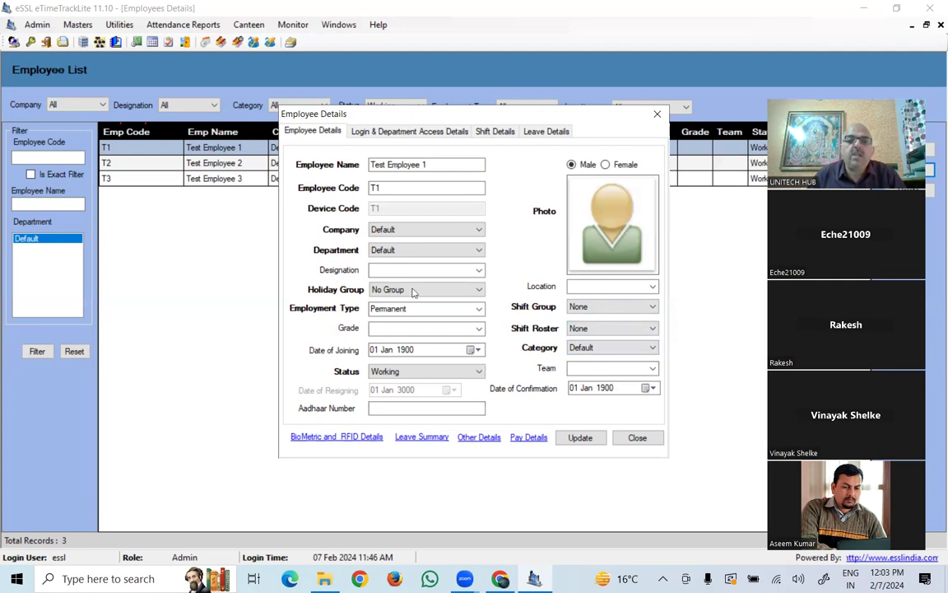
click(489, 134)
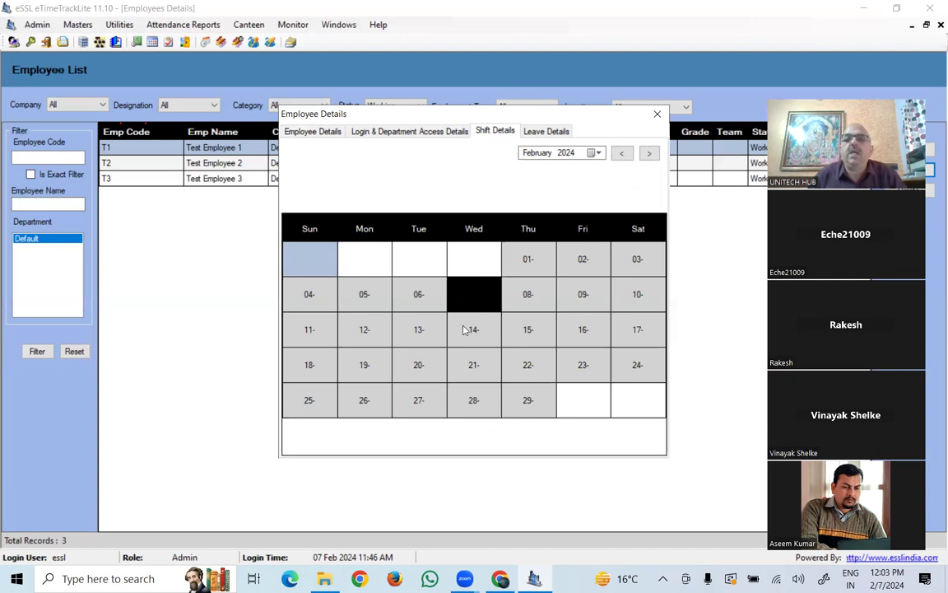
- Preview the Assign Shift list for a calendar day, cancel without assigning, and return to Employee Details
right_click(541, 296)
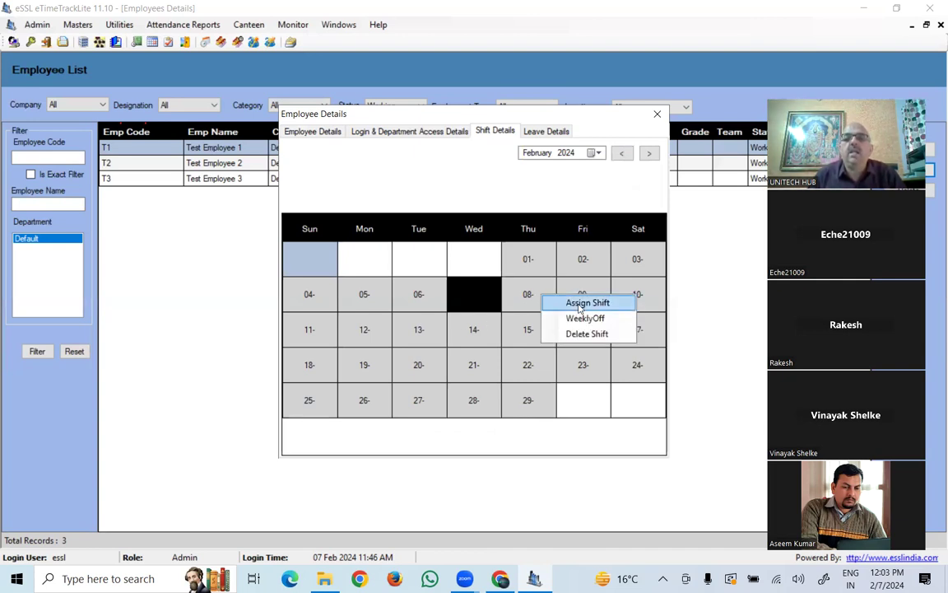
click(580, 304)
click(518, 279)
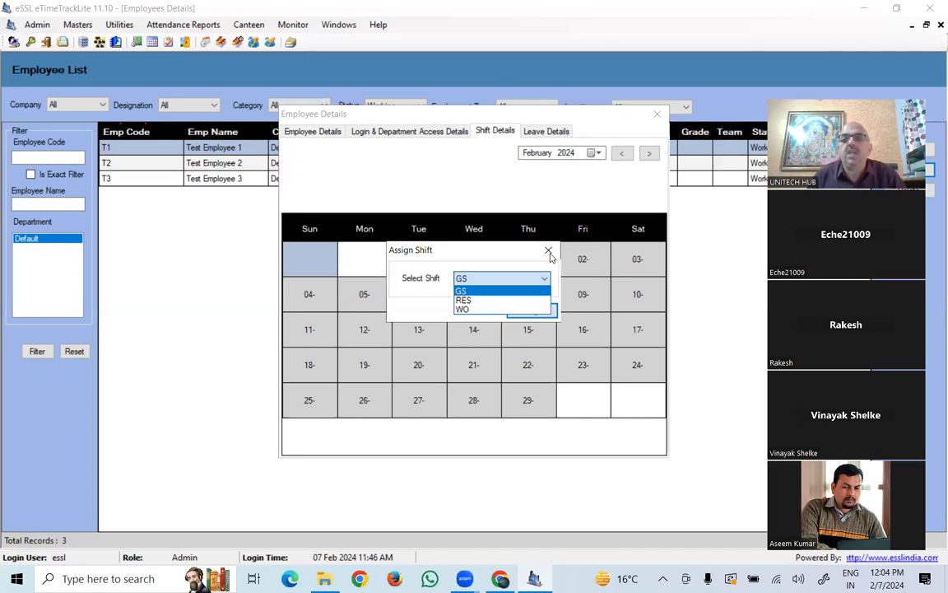
click(550, 256)
click(549, 252)
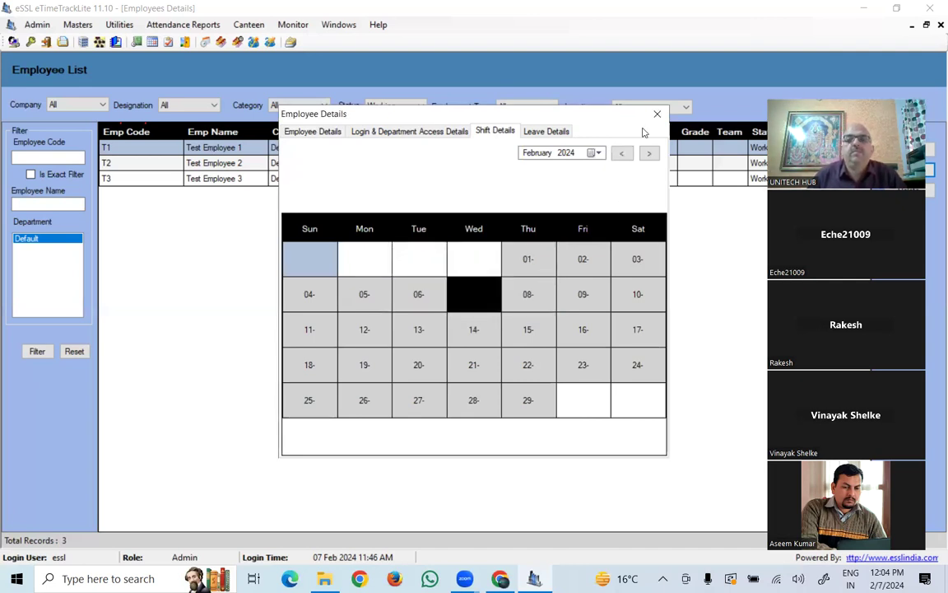
click(300, 130)
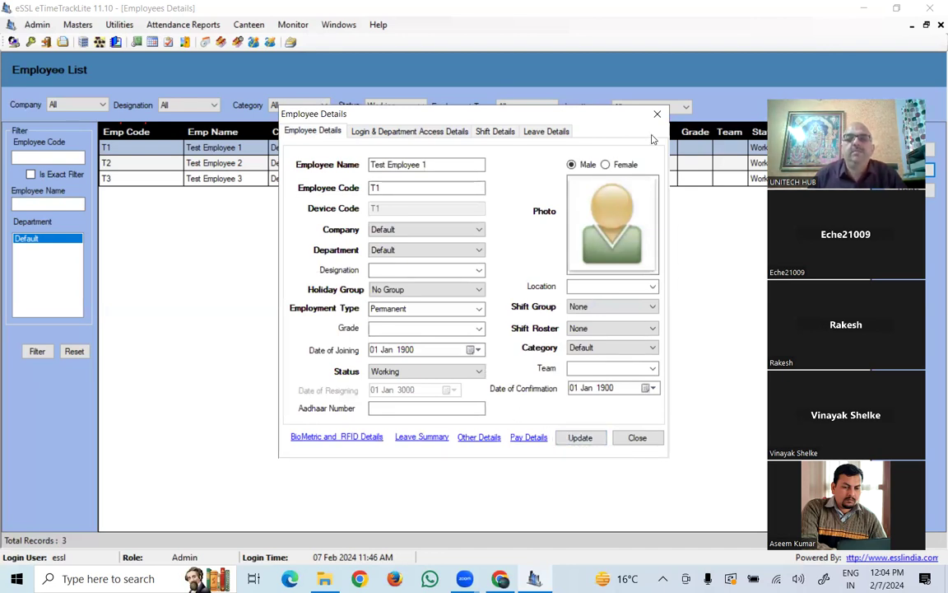
- Close Test Employee 1's details and open Masters > Leave Entries
click(657, 114)
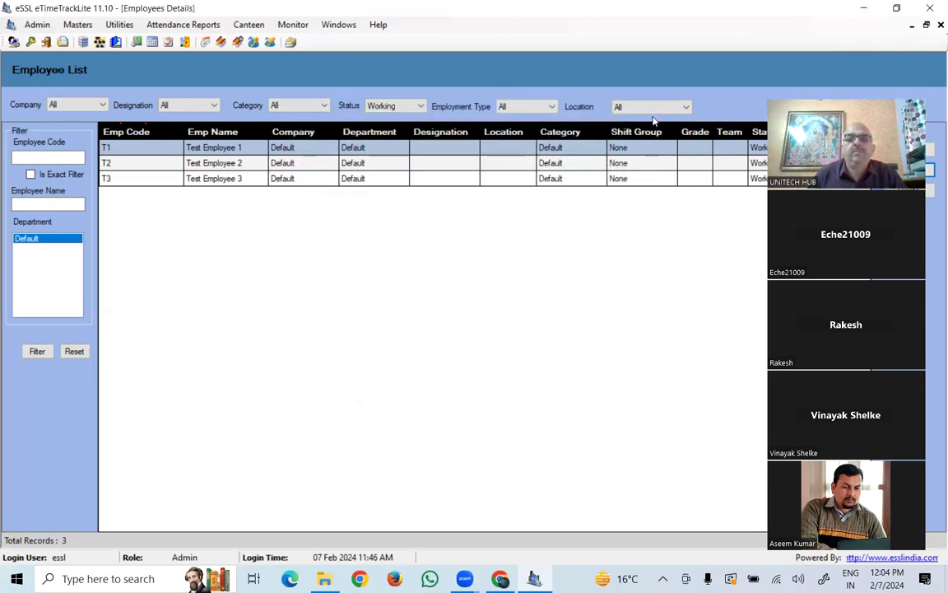
click(78, 24)
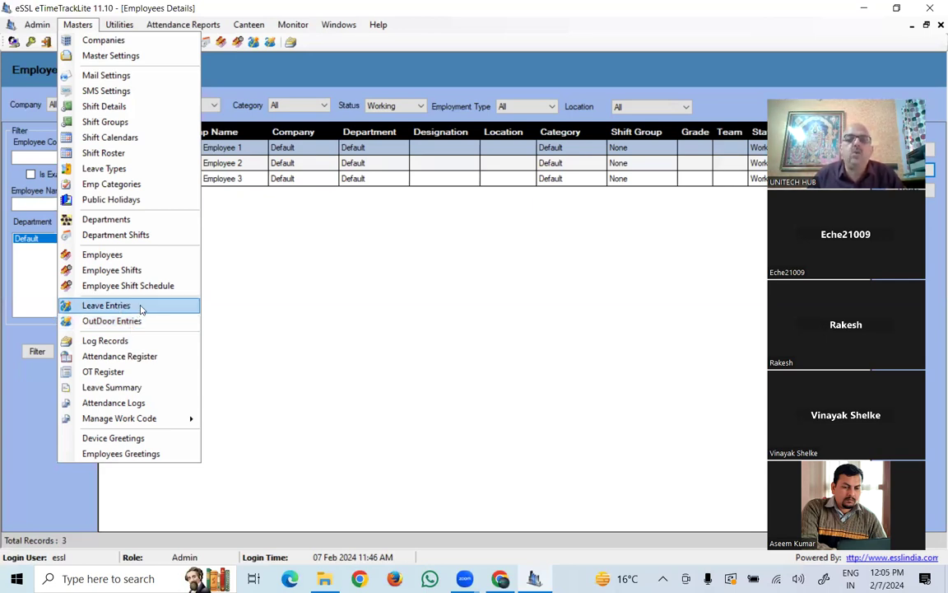
click(141, 308)
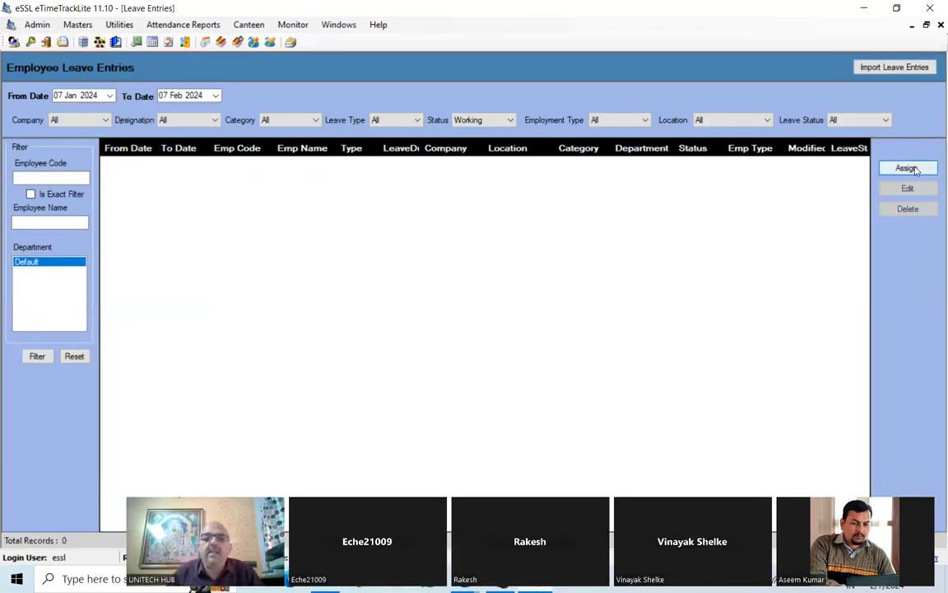
- Assign T1 an approved Full Day CL leave for 07 Feb 2024 and confirm it
click(906, 168)
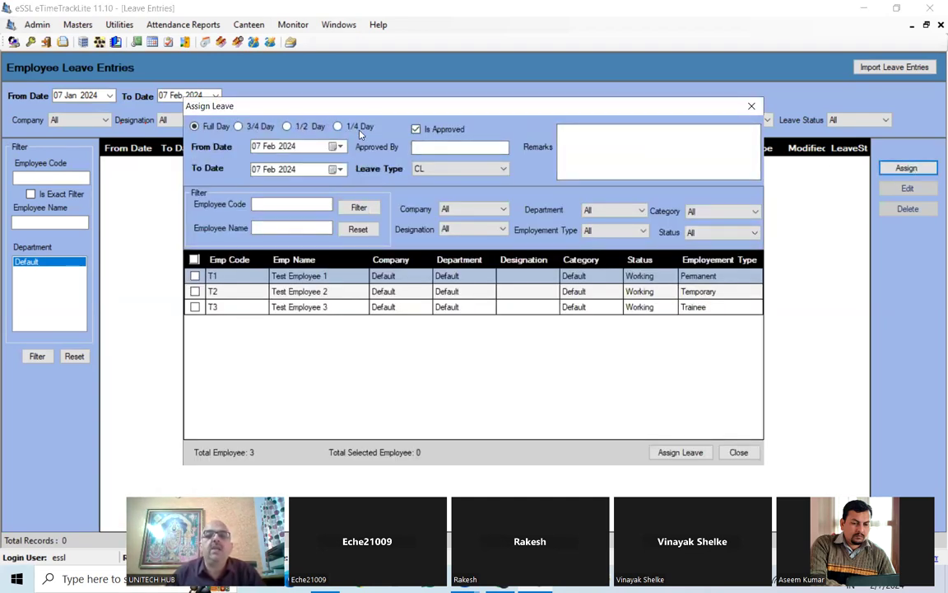
click(429, 149)
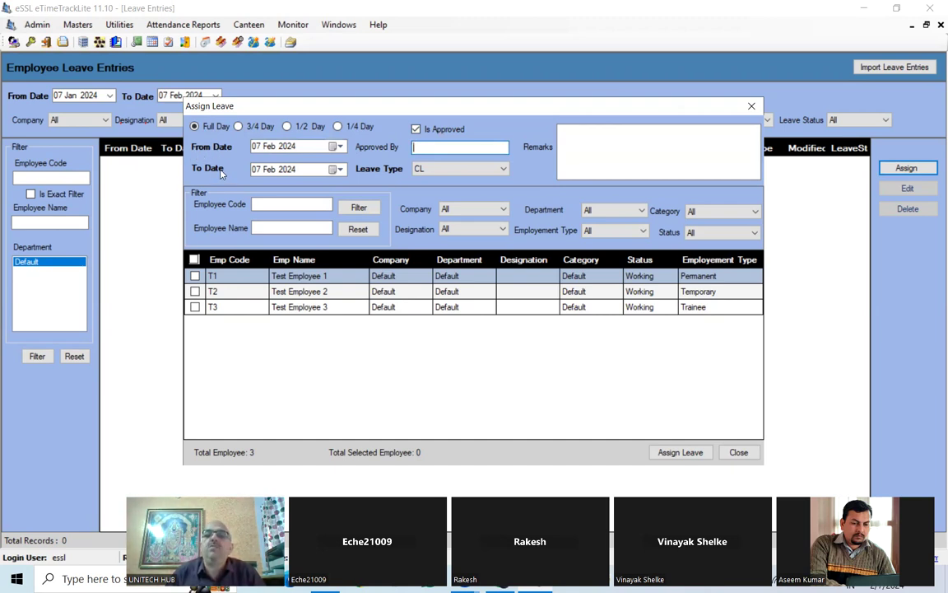
click(441, 171)
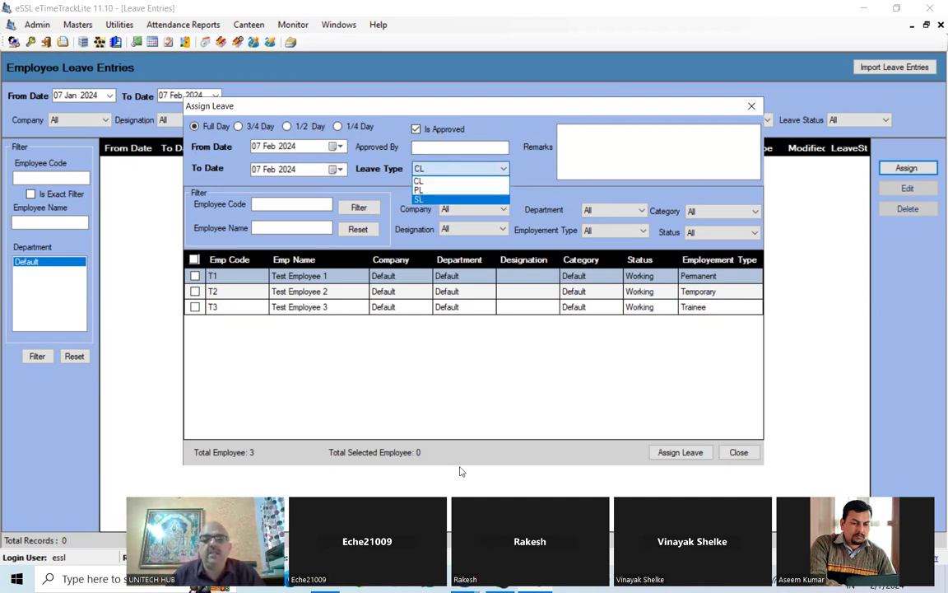
click(470, 168)
click(473, 169)
click(603, 140)
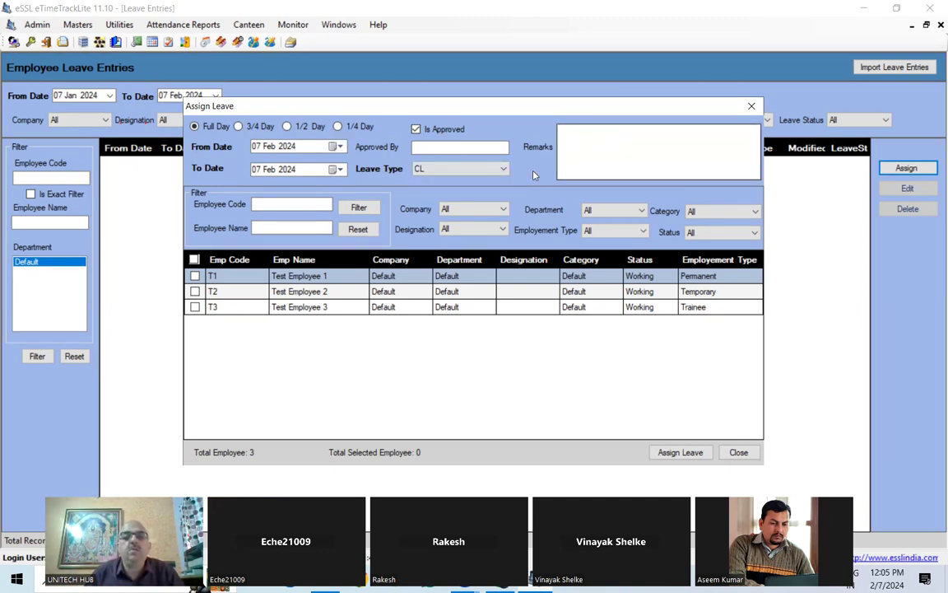
click(196, 277)
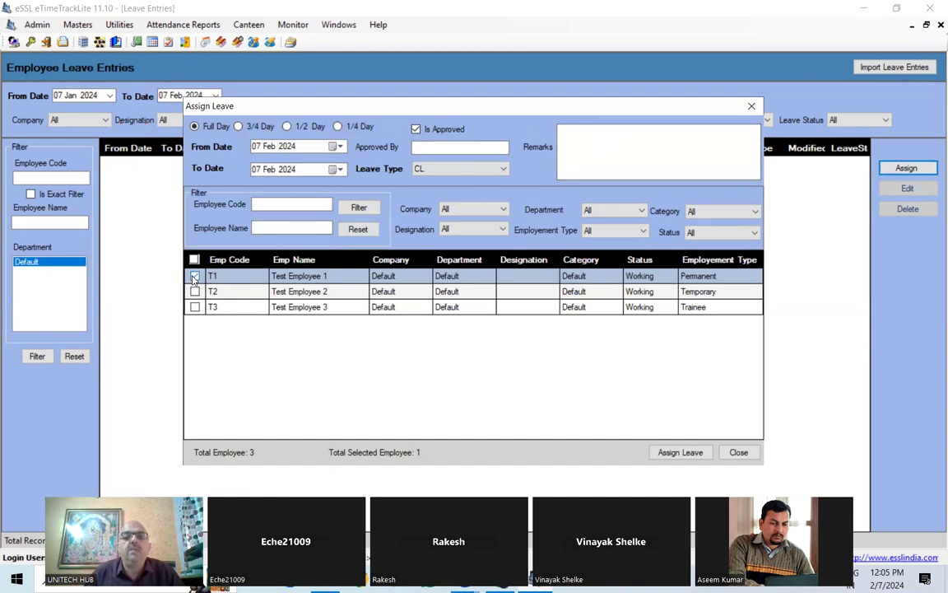
click(680, 451)
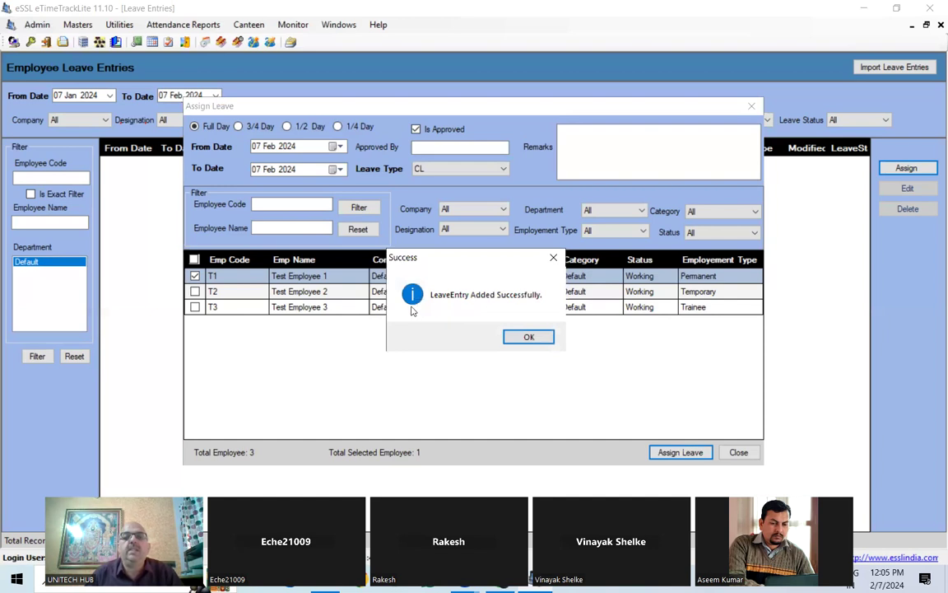
click(528, 336)
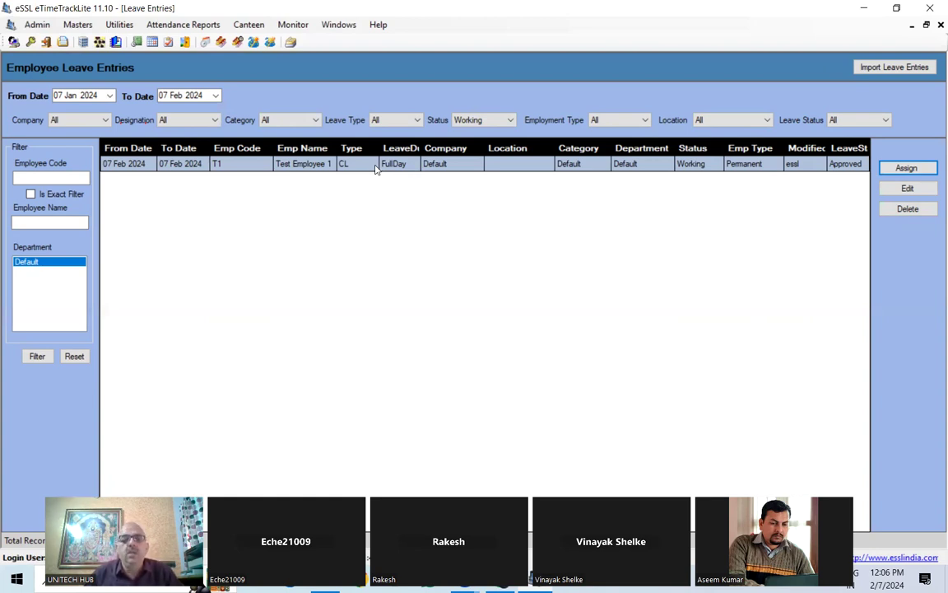
click(79, 24)
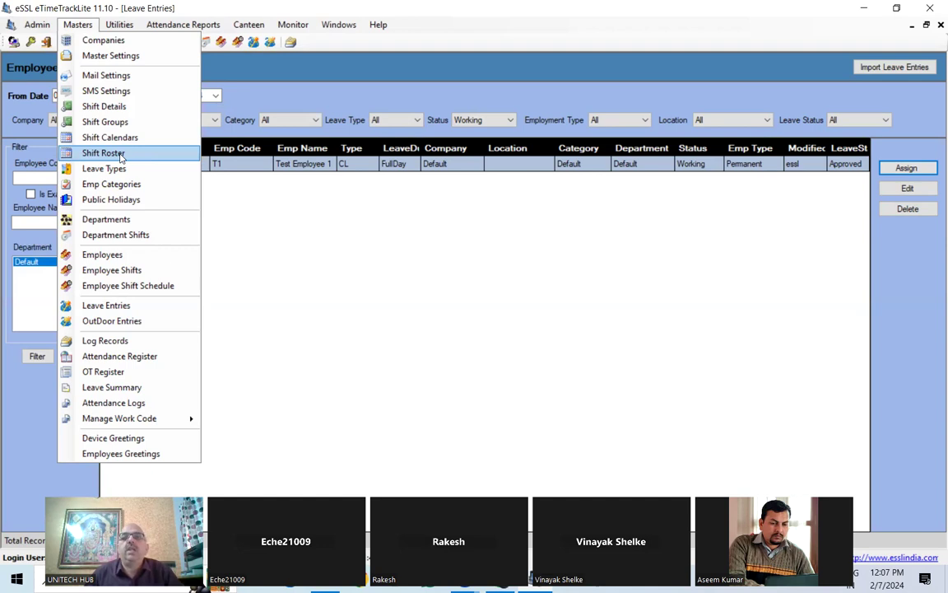
mouse_move(119, 25)
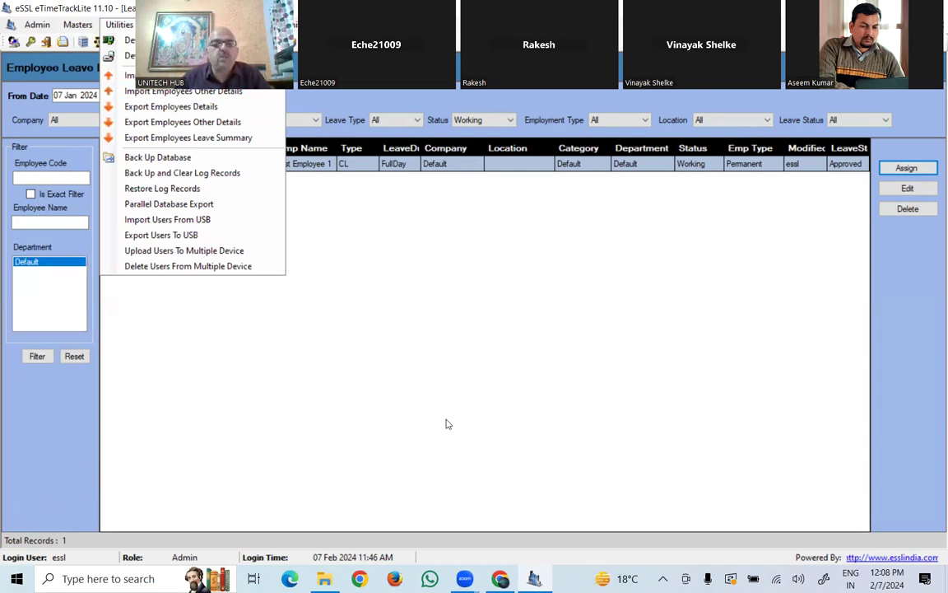
click(313, 314)
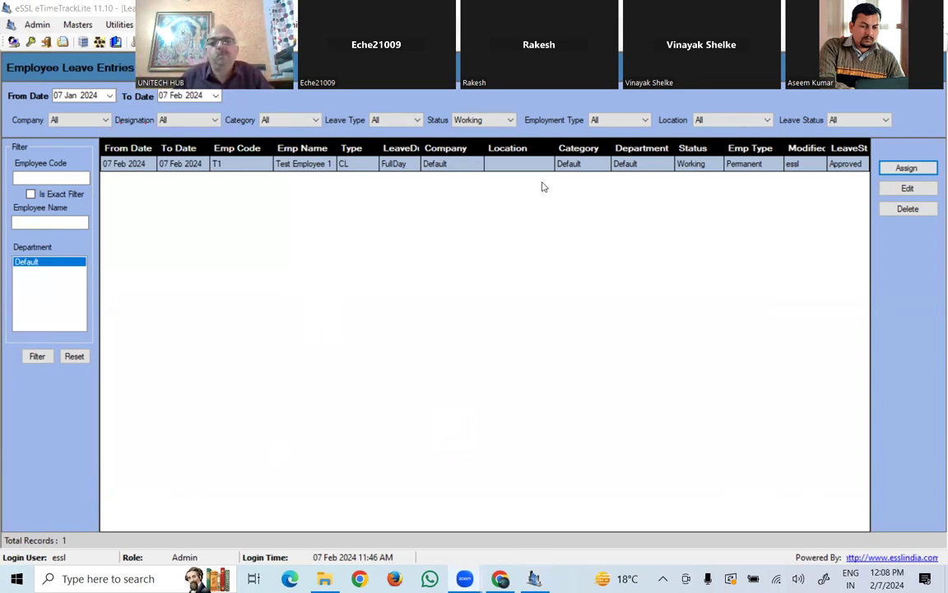
drag(469, 61, 451, 197)
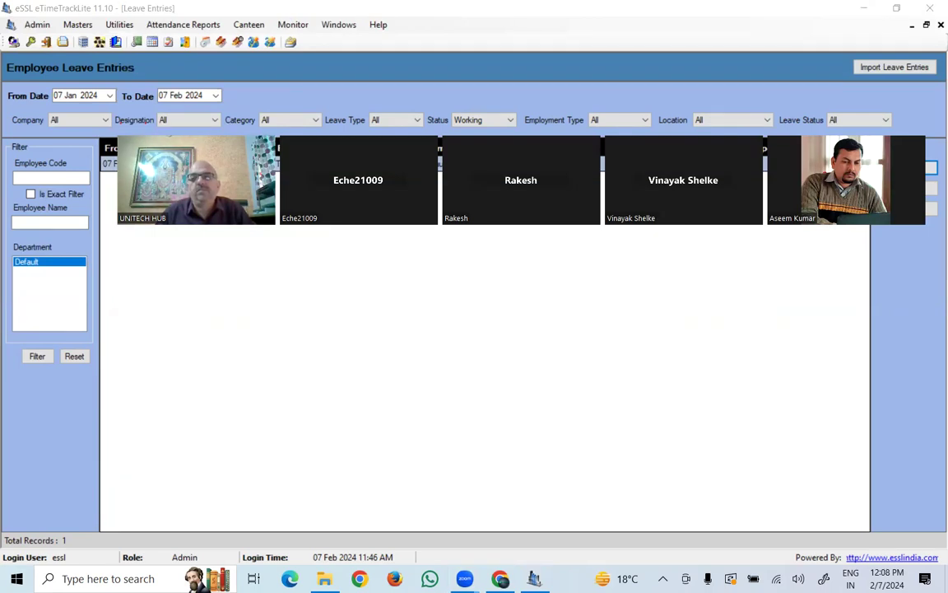